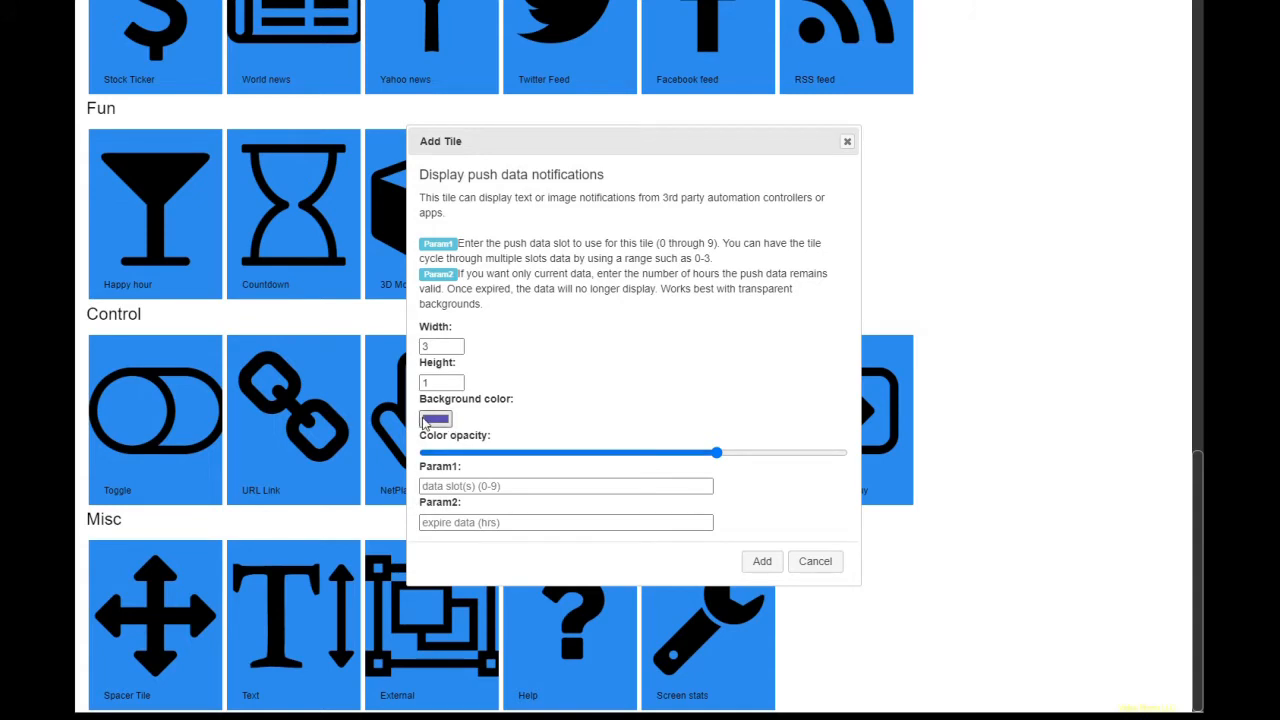
Raise the push data tile's color opacity and set its background to light purple, RGB 152, 135, 212.
{"action": "left_click_drag", "start_coordinate": [720, 455], "coordinate": [768, 457]}
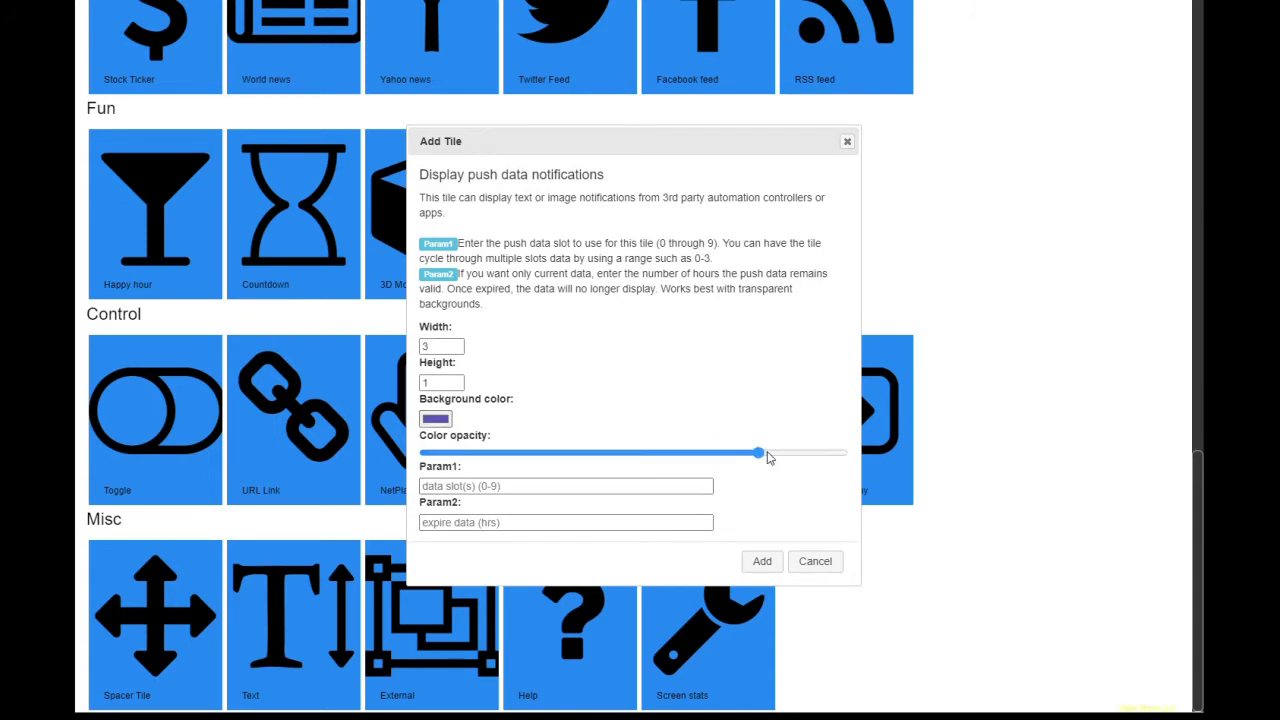
{"action": "left_click", "coordinate": [435, 418]}
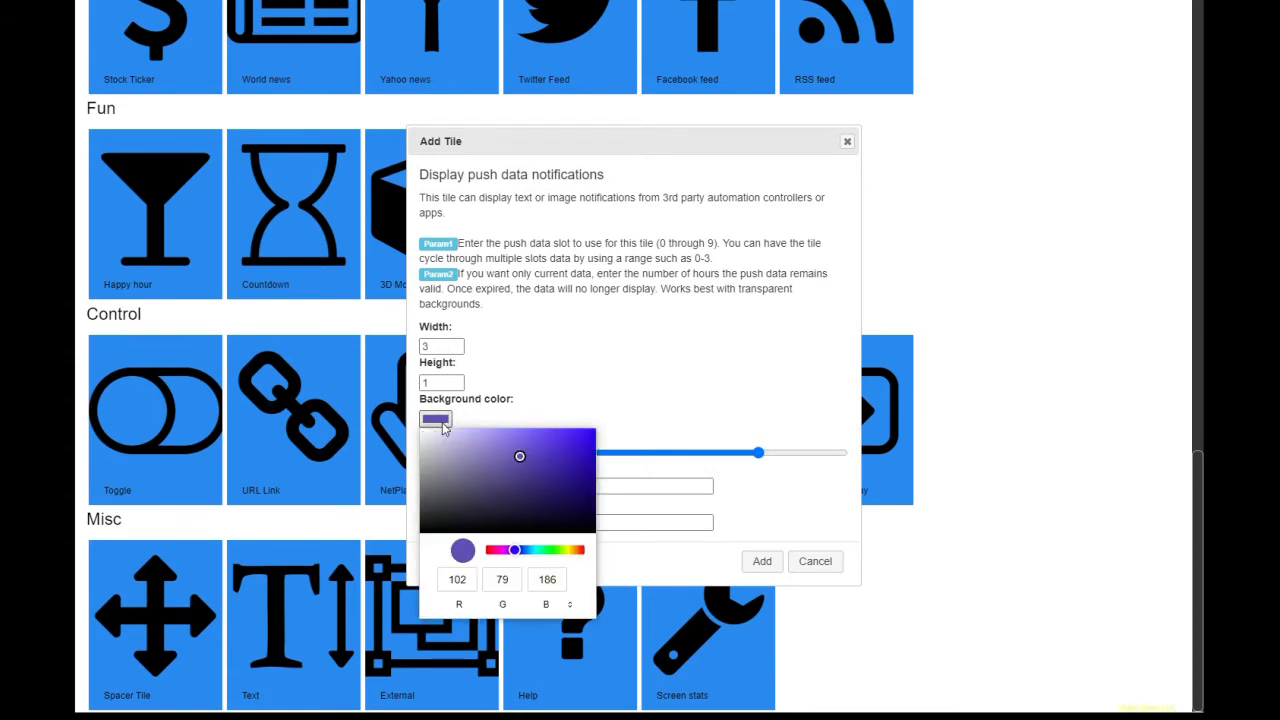
{"action": "left_click_drag", "start_coordinate": [476, 440], "coordinate": [486, 449]}
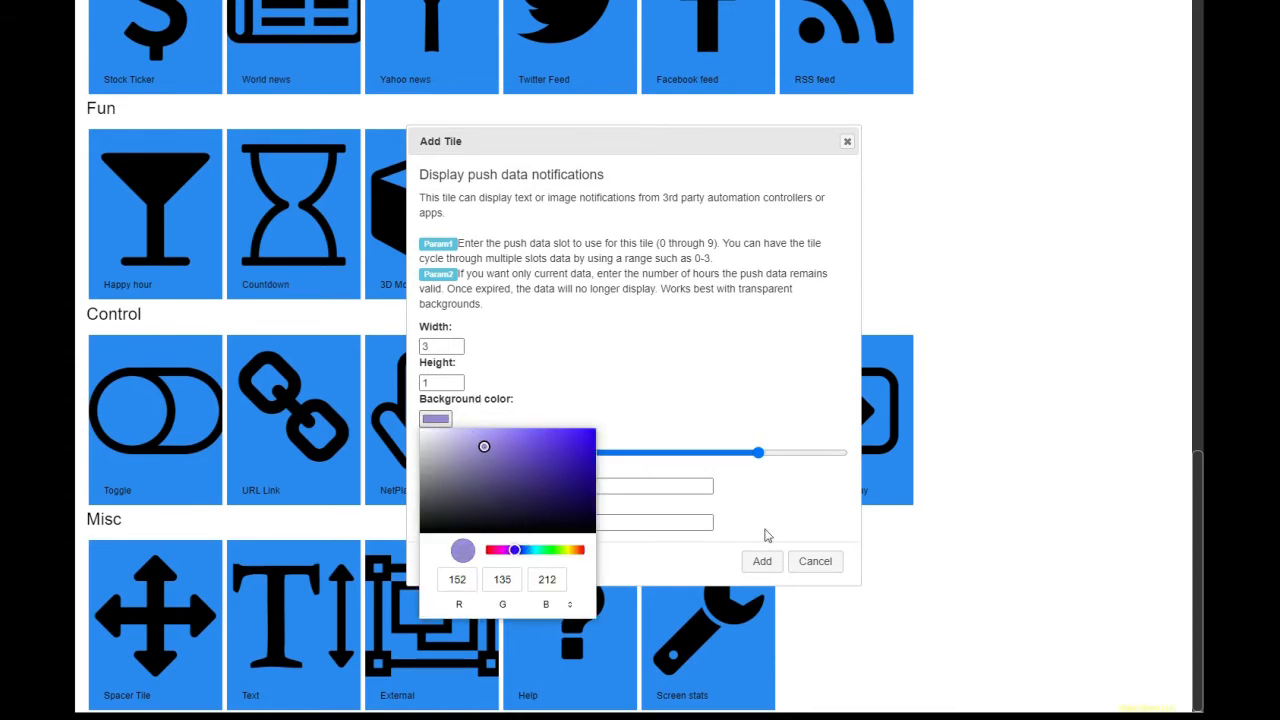
{"action": "left_click", "coordinate": [606, 557]}
Set the push data tile's data slots to 8-9, add the tile, and return to the dashboard.
{"action": "left_click", "coordinate": [497, 486]}
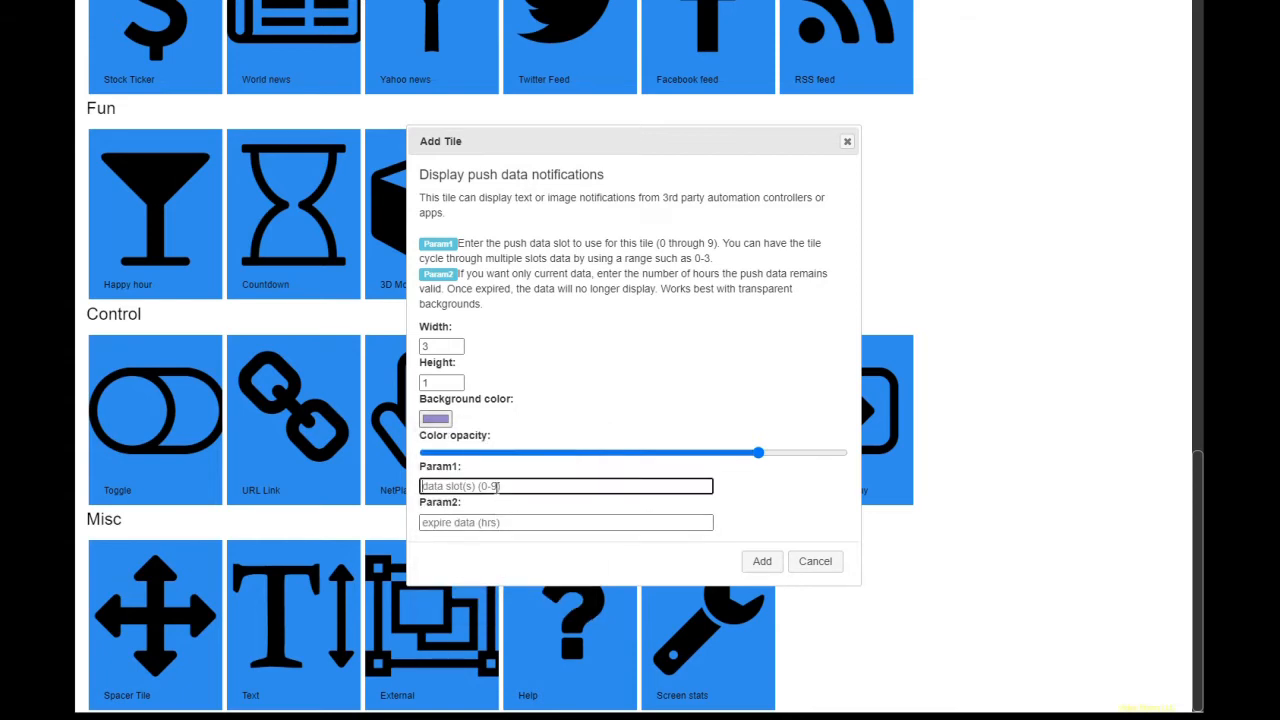
{"action": "type", "text": "8-9"}
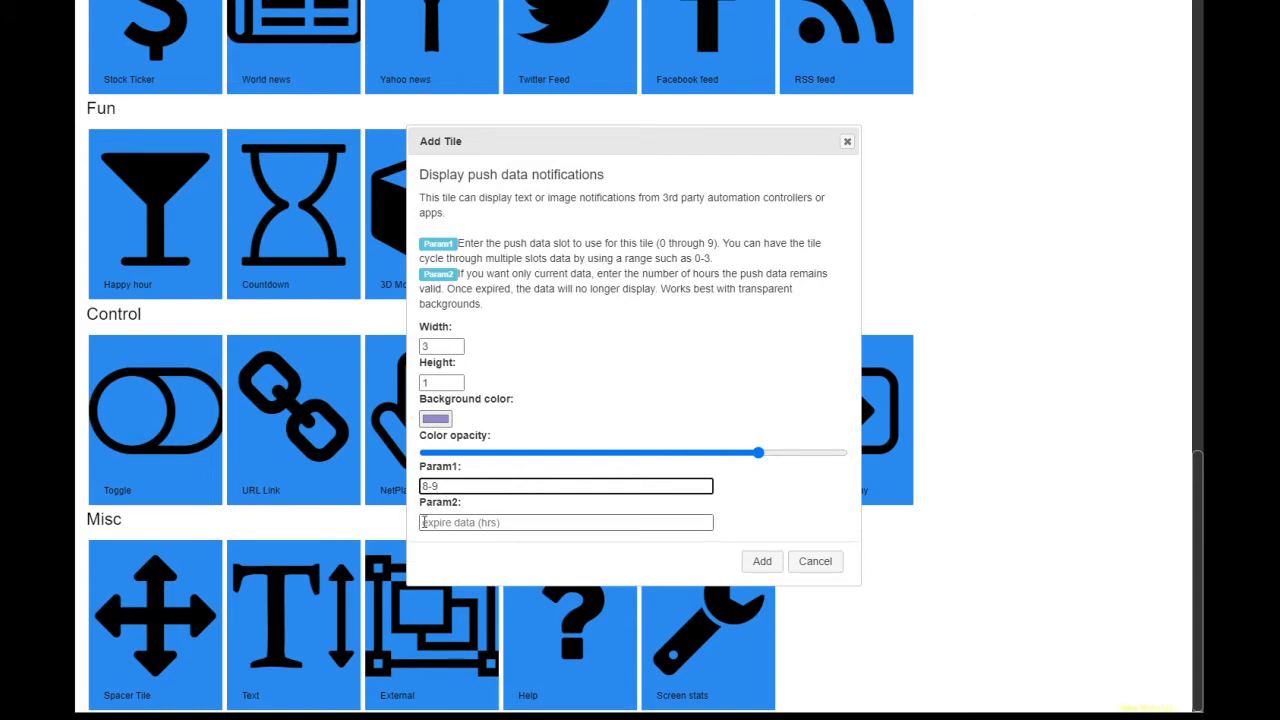
{"action": "left_click", "coordinate": [761, 563]}
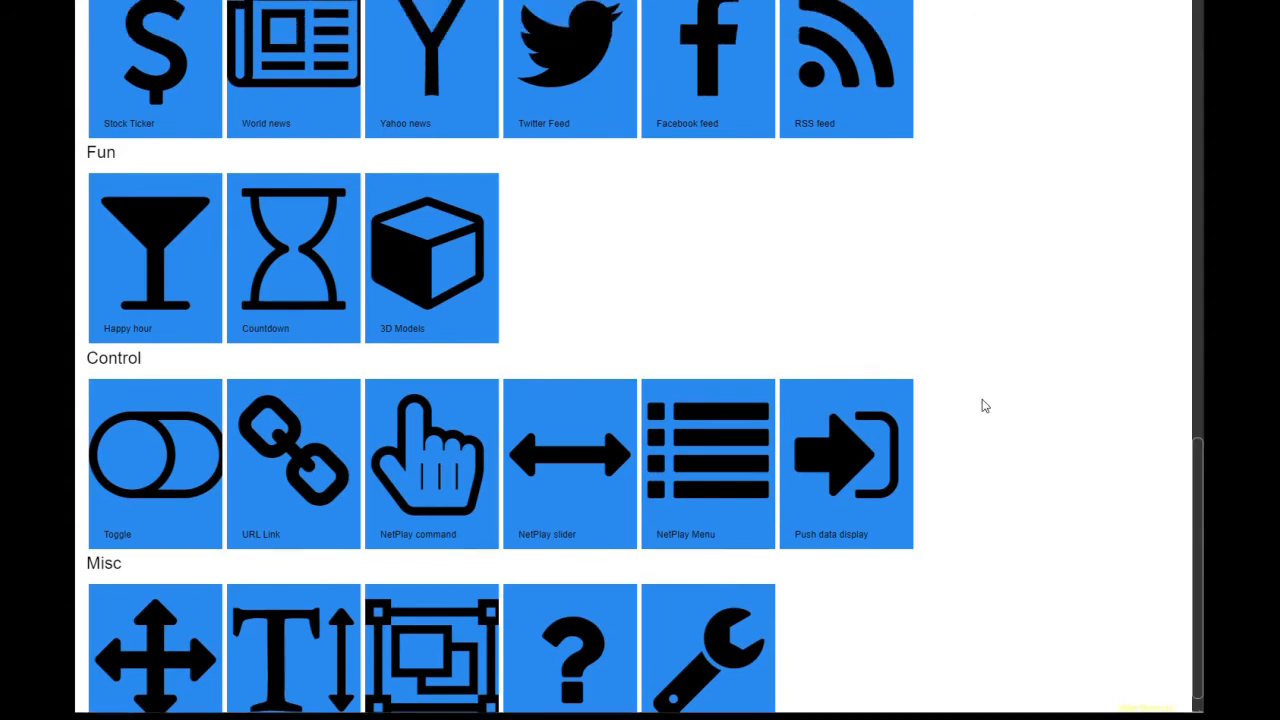
{"action": "scroll", "coordinate": [980, 405], "scroll_direction": "up", "scroll_amount": 12}
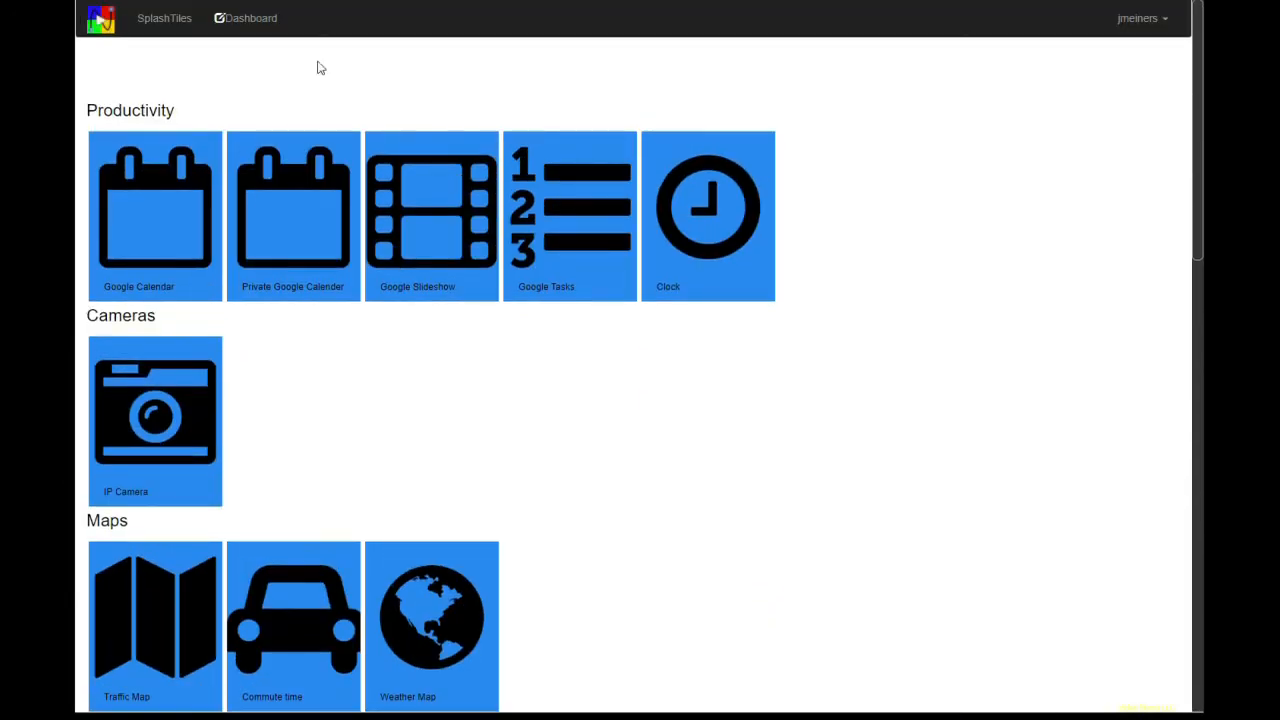
{"action": "left_click", "coordinate": [249, 19]}
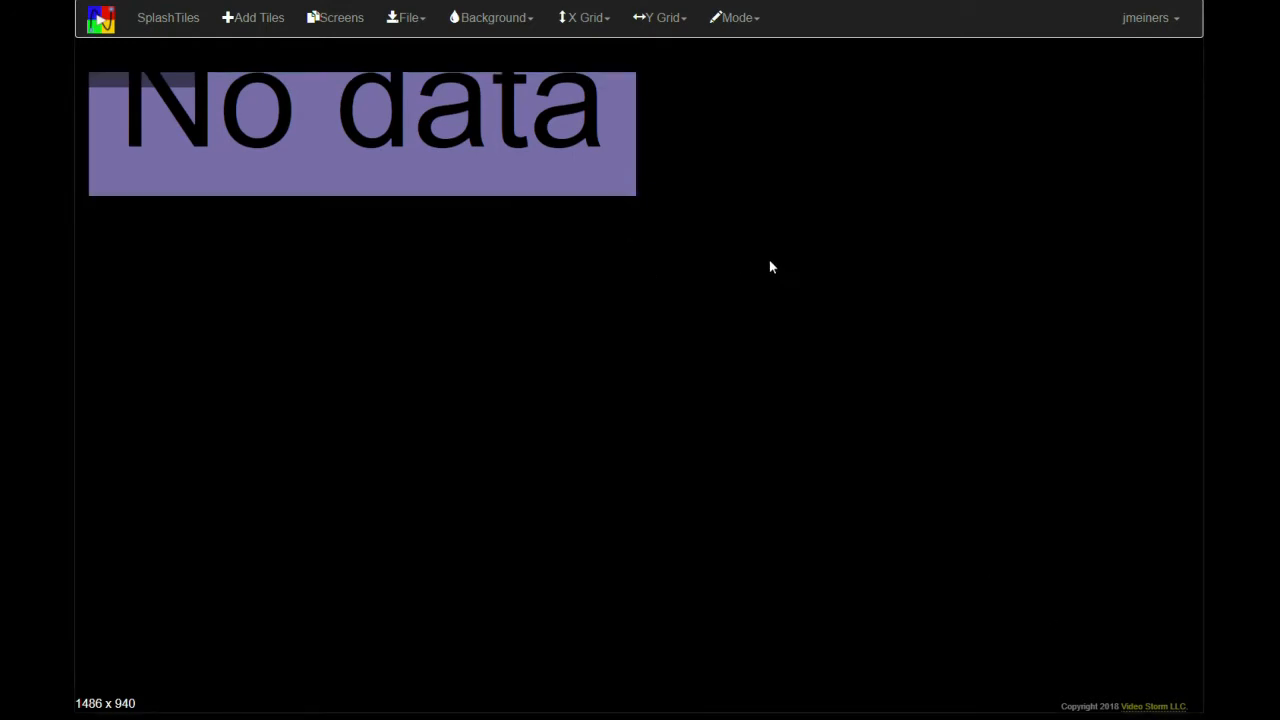
Examine the Spacer Tile's settings in the tile catalogue, cancel without adding it, and return to the dashboard.
{"action": "left_click_drag", "start_coordinate": [441, 182], "coordinate": [417, 149]}
{"action": "left_click", "coordinate": [255, 20]}
{"action": "left_click_drag", "start_coordinate": [1193, 151], "coordinate": [1126, 629]}
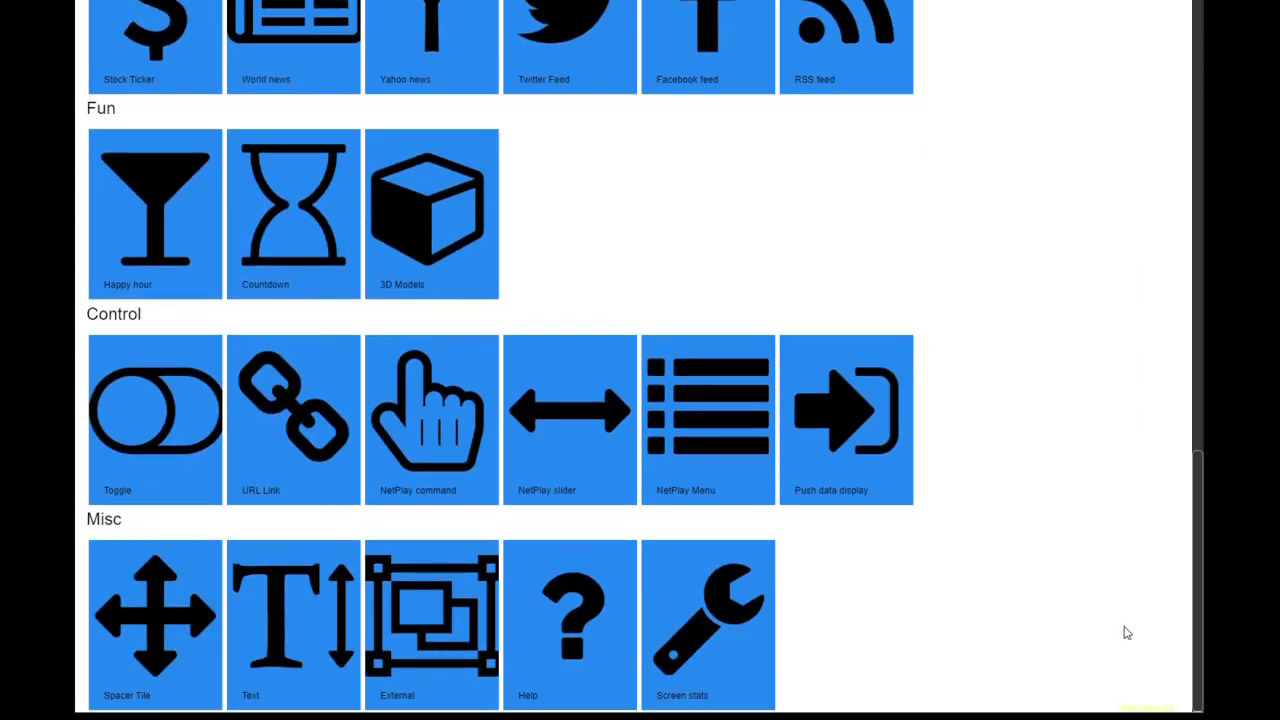
{"action": "left_click", "coordinate": [139, 627]}
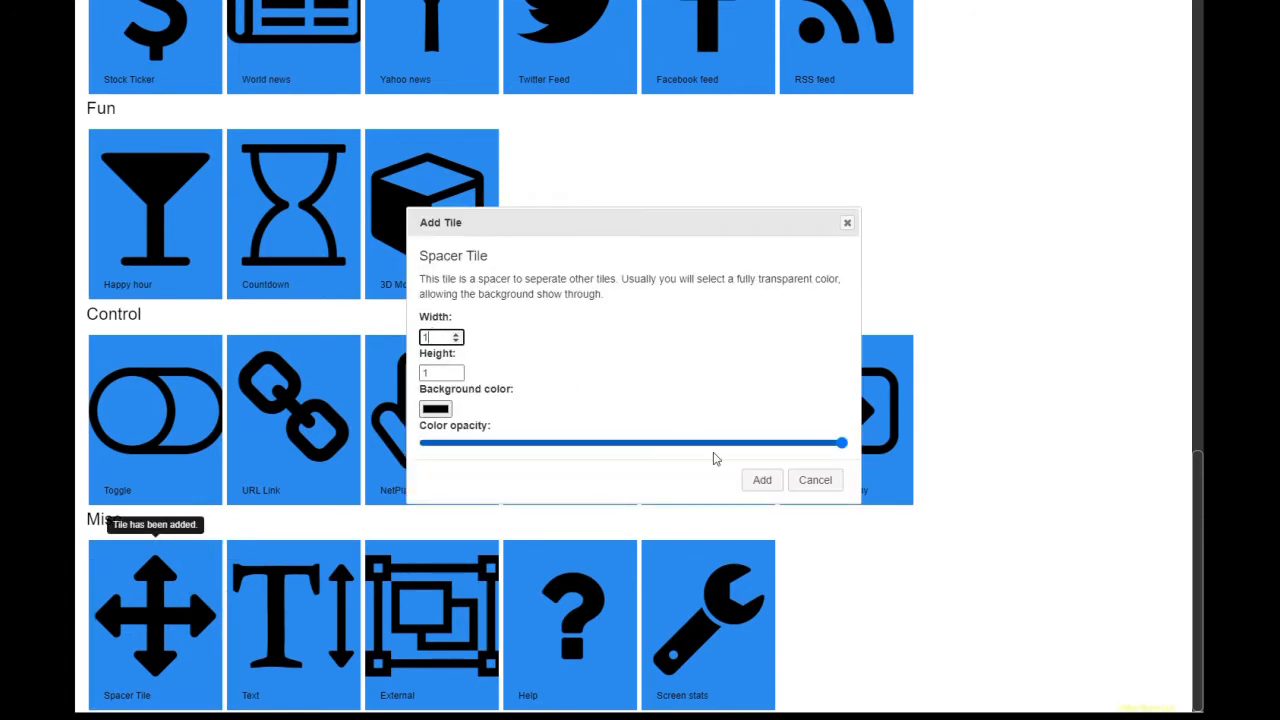
{"action": "left_click", "coordinate": [805, 481]}
{"action": "scroll", "coordinate": [1011, 366], "scroll_direction": "up", "scroll_amount": 5}
{"action": "scroll", "coordinate": [1014, 366], "scroll_direction": "up", "scroll_amount": 5}
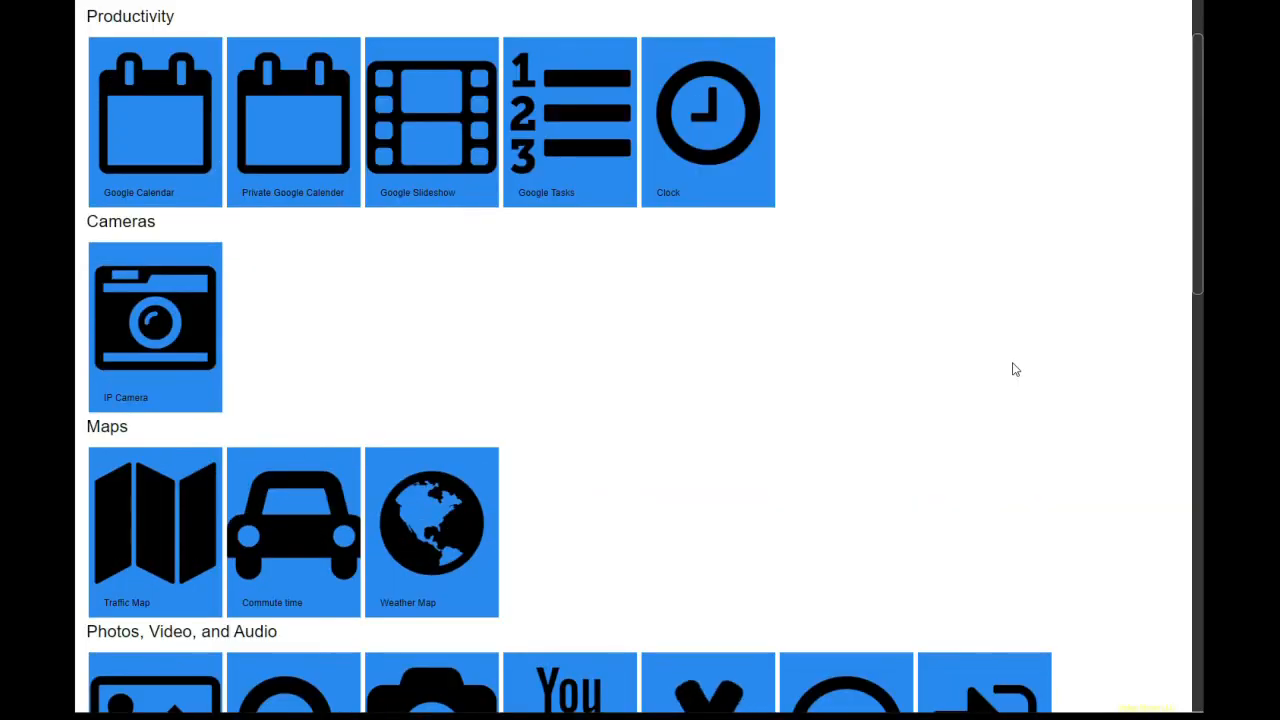
{"action": "left_click", "coordinate": [250, 18]}
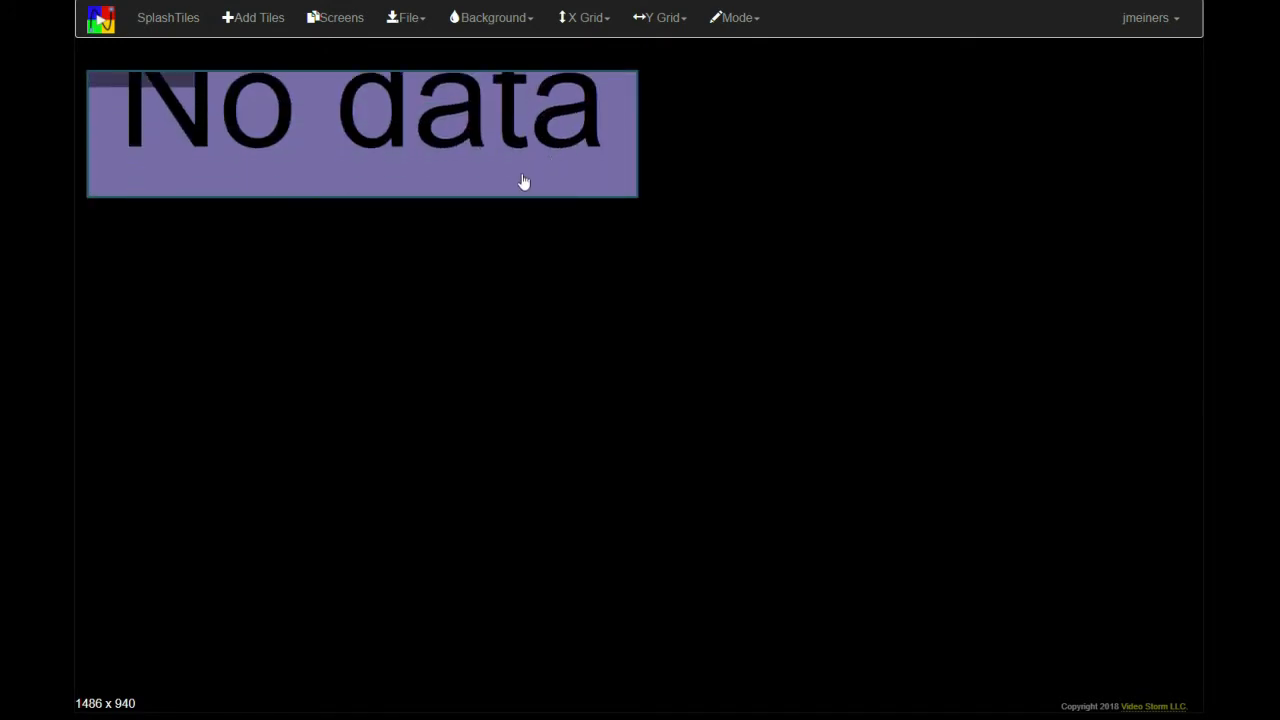
{"action": "left_click", "coordinate": [582, 22]}
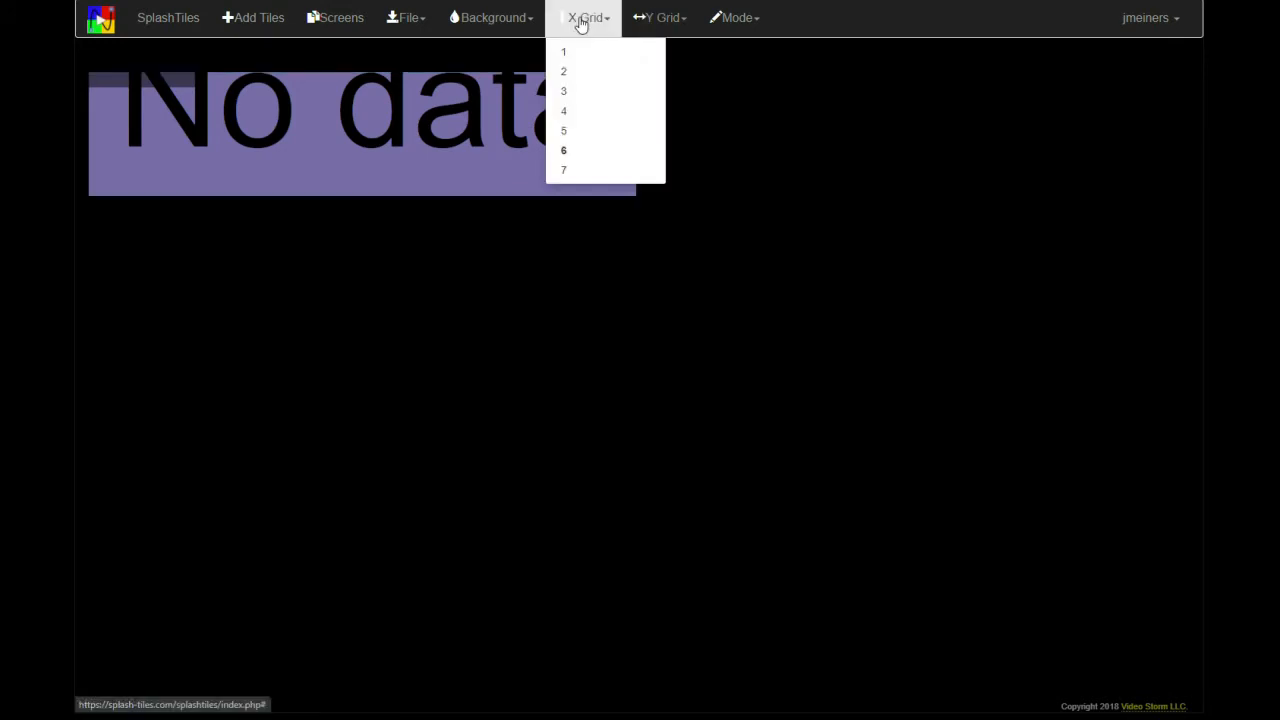
{"action": "left_click", "coordinate": [643, 20]}
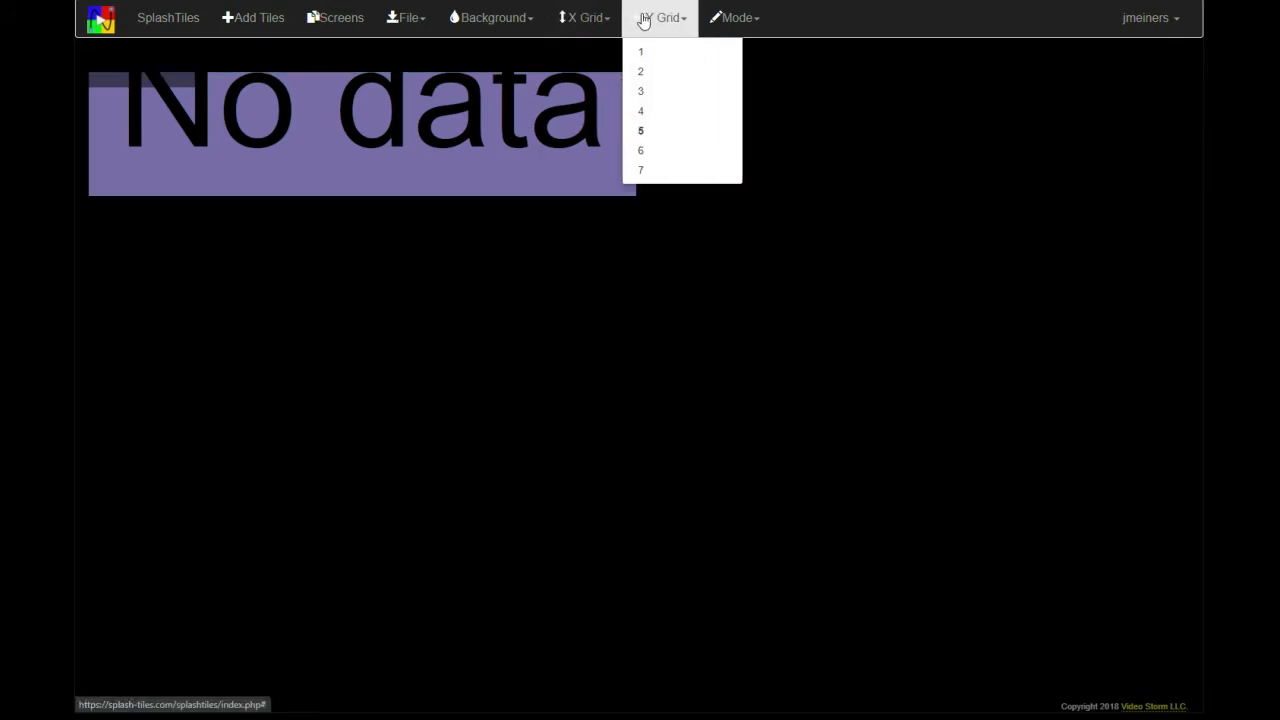
{"action": "left_click", "coordinate": [901, 117]}
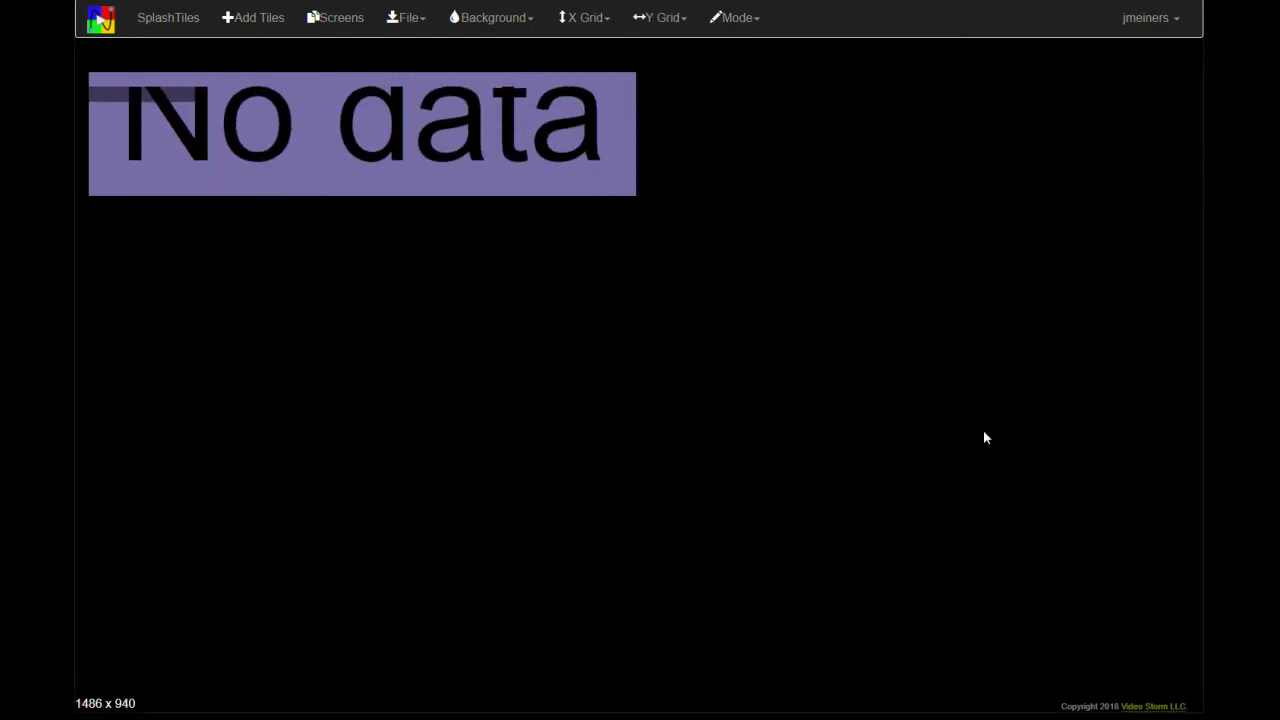
{"action": "left_click", "coordinate": [419, 22]}
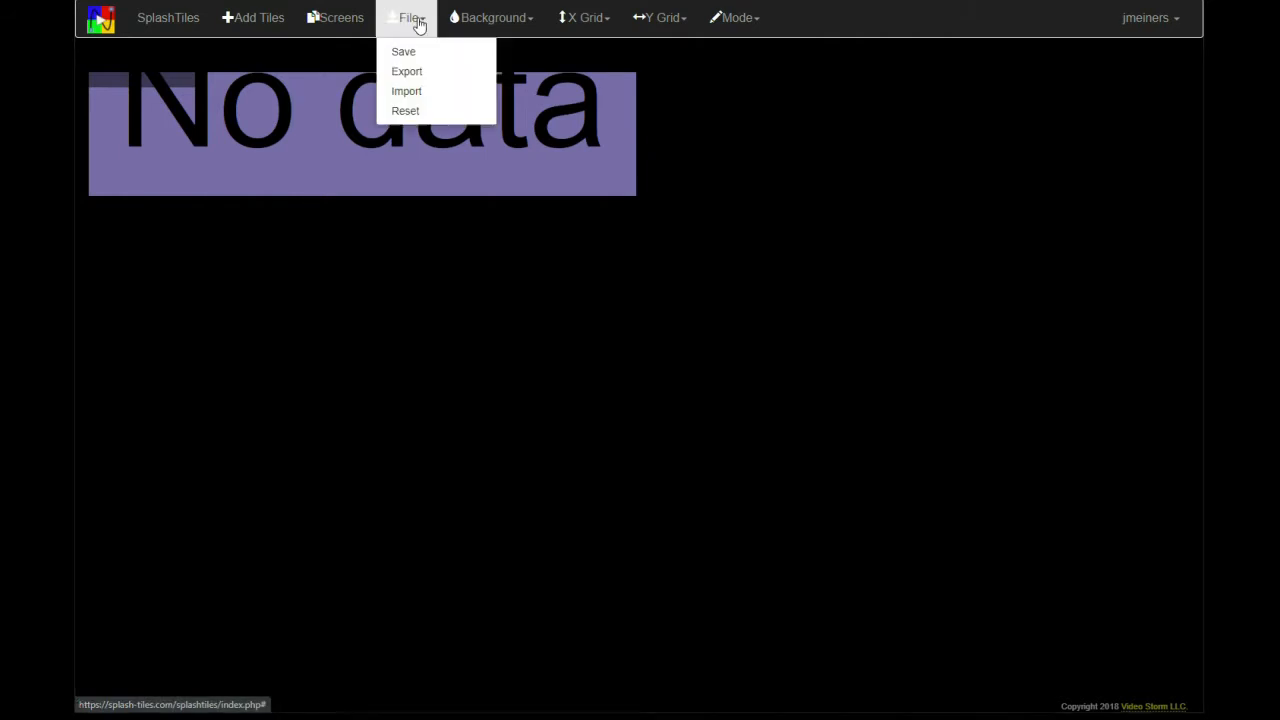
Give the dashboard tiles rounded corners through the background tile settings.
{"action": "left_click", "coordinate": [476, 20]}
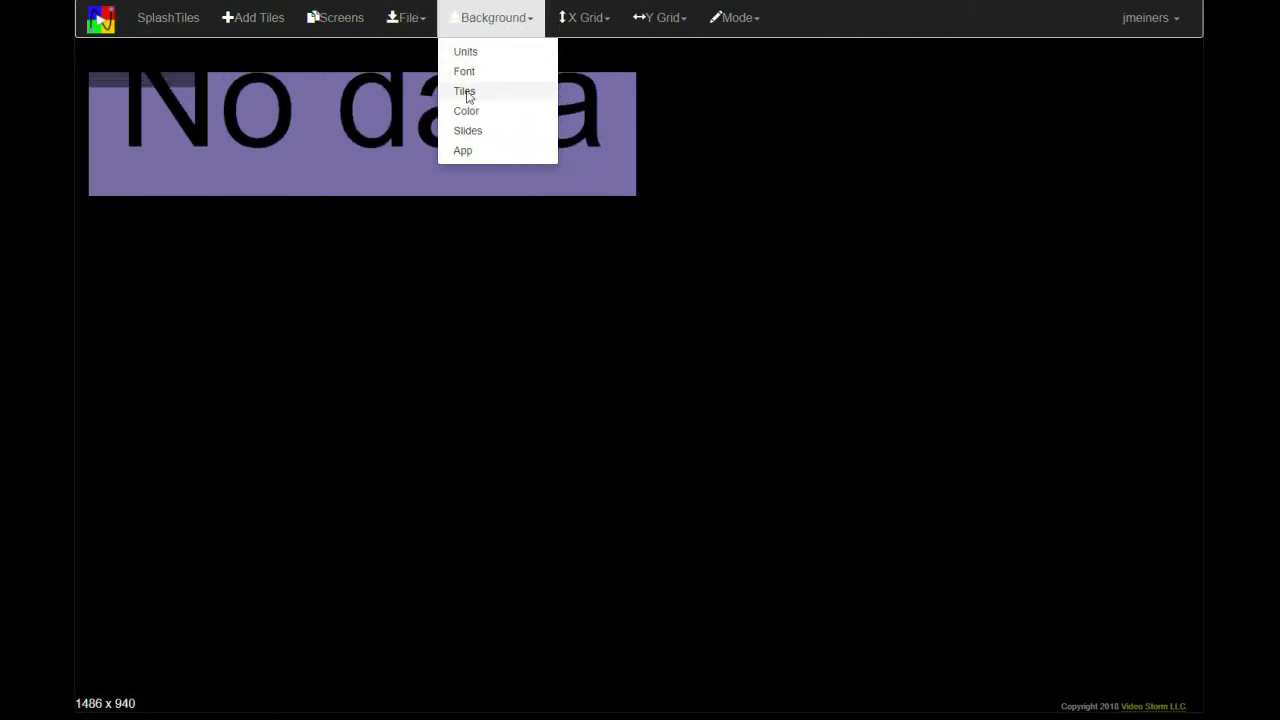
{"action": "left_click", "coordinate": [465, 90]}
{"action": "left_click_drag", "start_coordinate": [433, 372], "coordinate": [806, 379]}
{"action": "left_click", "coordinate": [757, 413]}
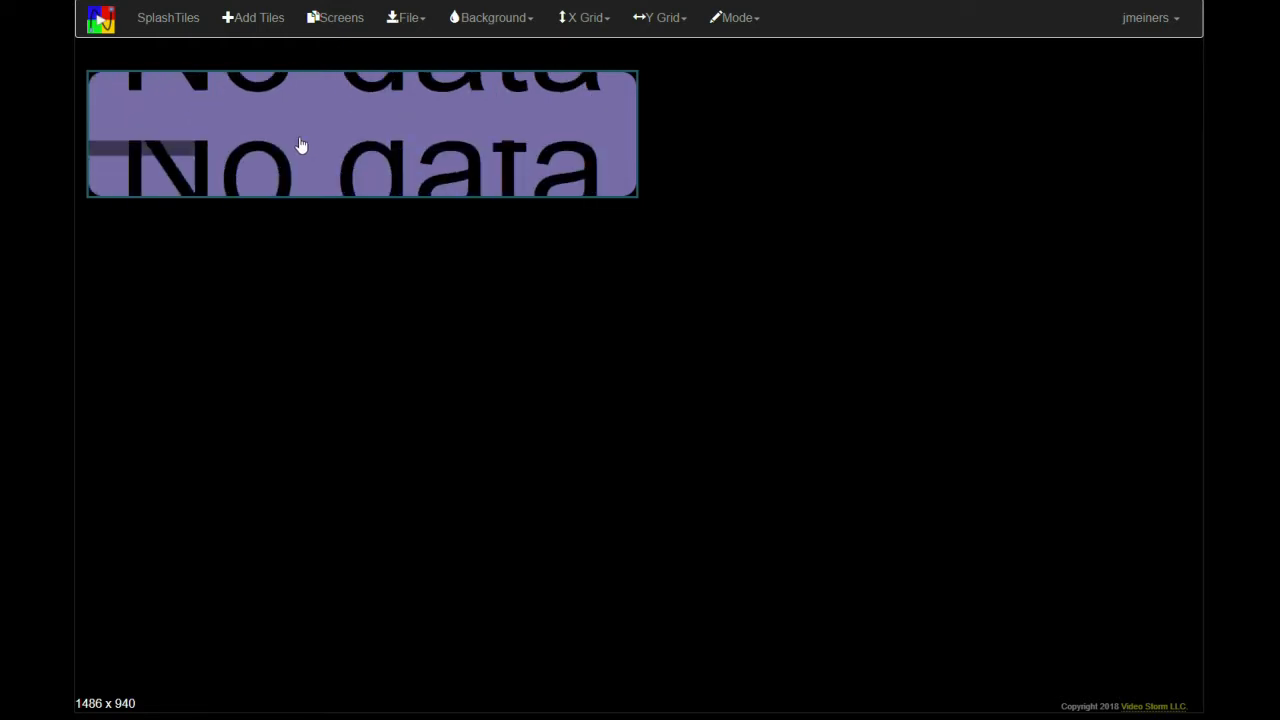
On the Remote Control page, push the image Control4_Logo_Color to data slot 8.
{"action": "left_click", "coordinate": [181, 20]}
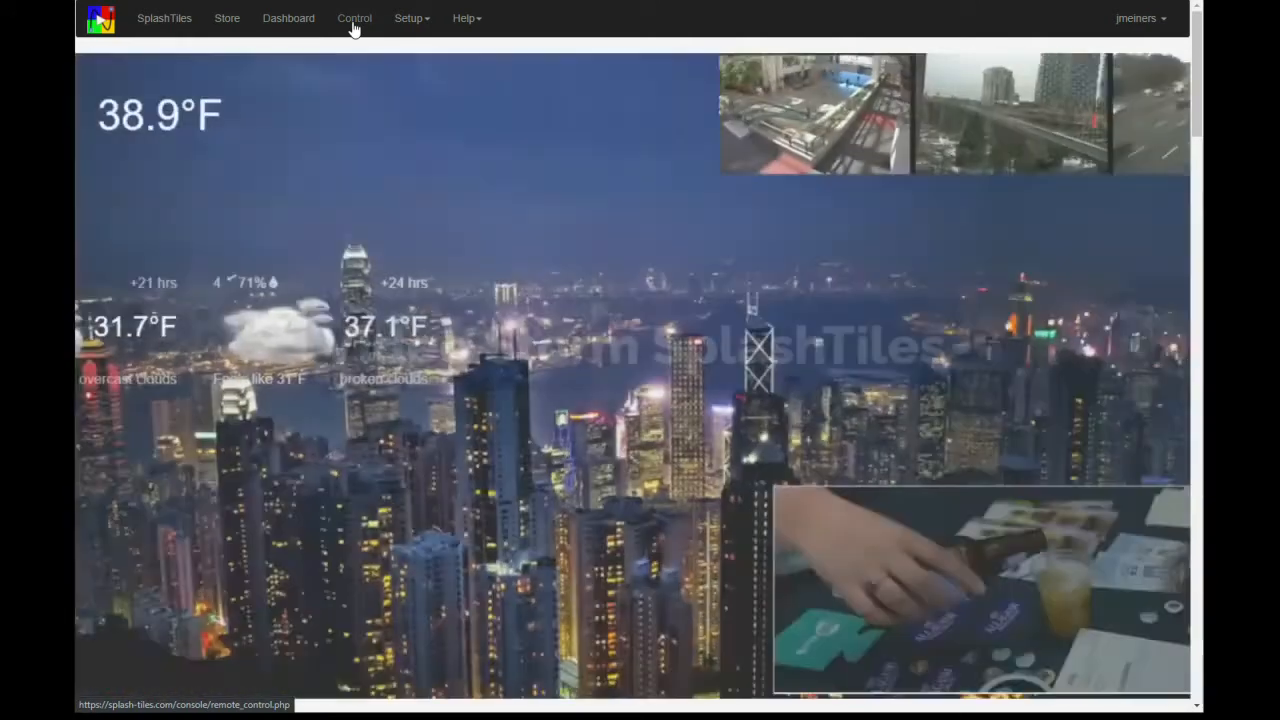
{"action": "left_click", "coordinate": [352, 24]}
{"action": "left_click_drag", "start_coordinate": [304, 601], "coordinate": [399, 601]}
{"action": "left_click", "coordinate": [548, 600]}
{"action": "left_click", "coordinate": [697, 601]}
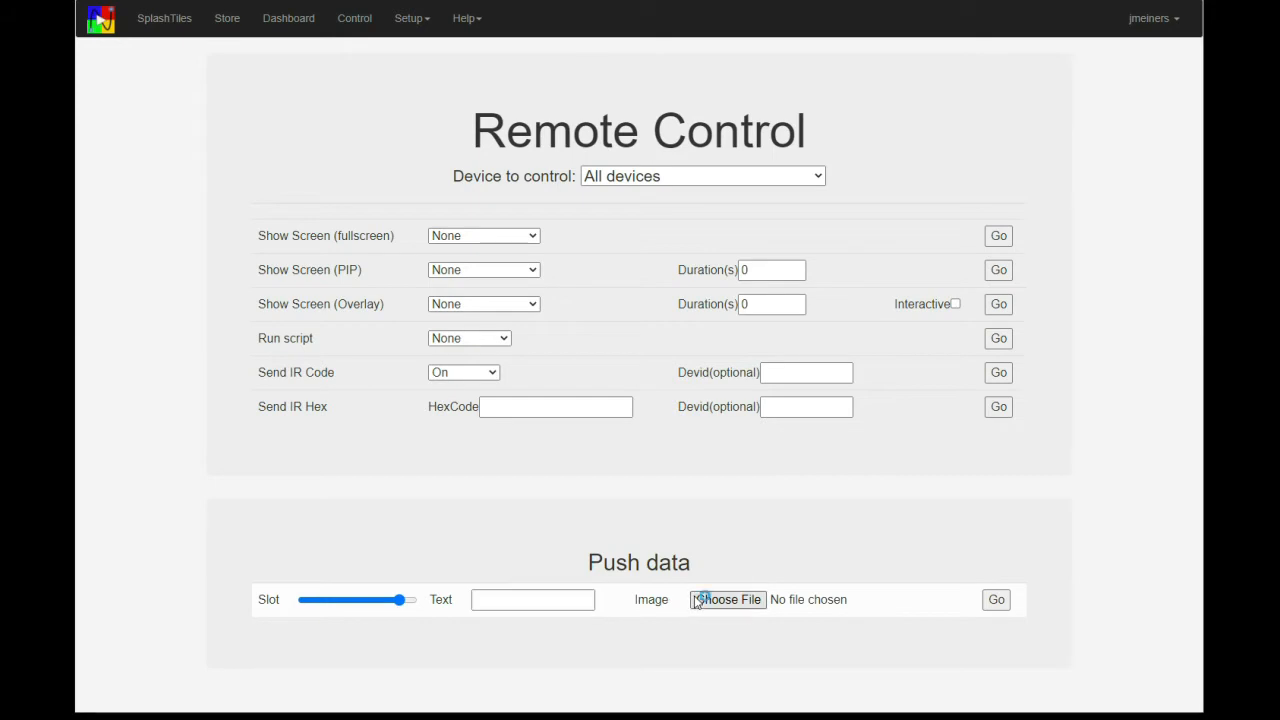
{"action": "left_click", "coordinate": [253, 50]}
{"action": "left_click", "coordinate": [675, 298]}
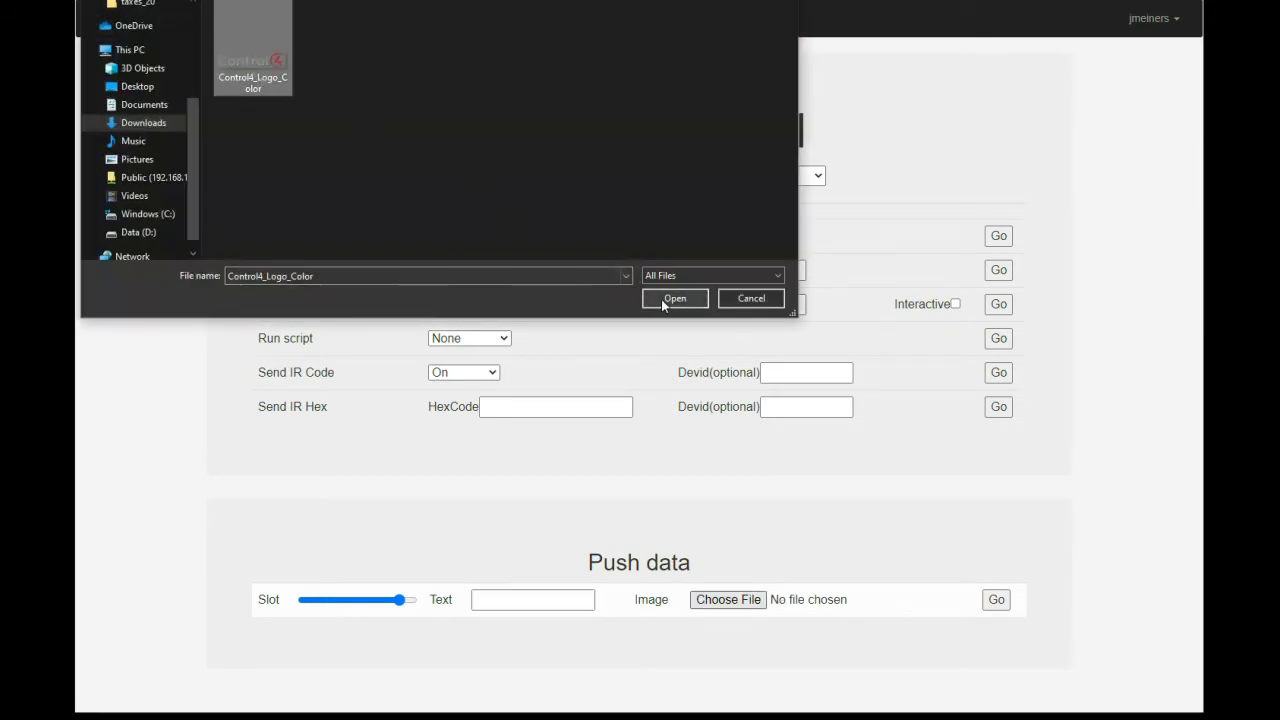
{"action": "left_click", "coordinate": [1000, 603]}
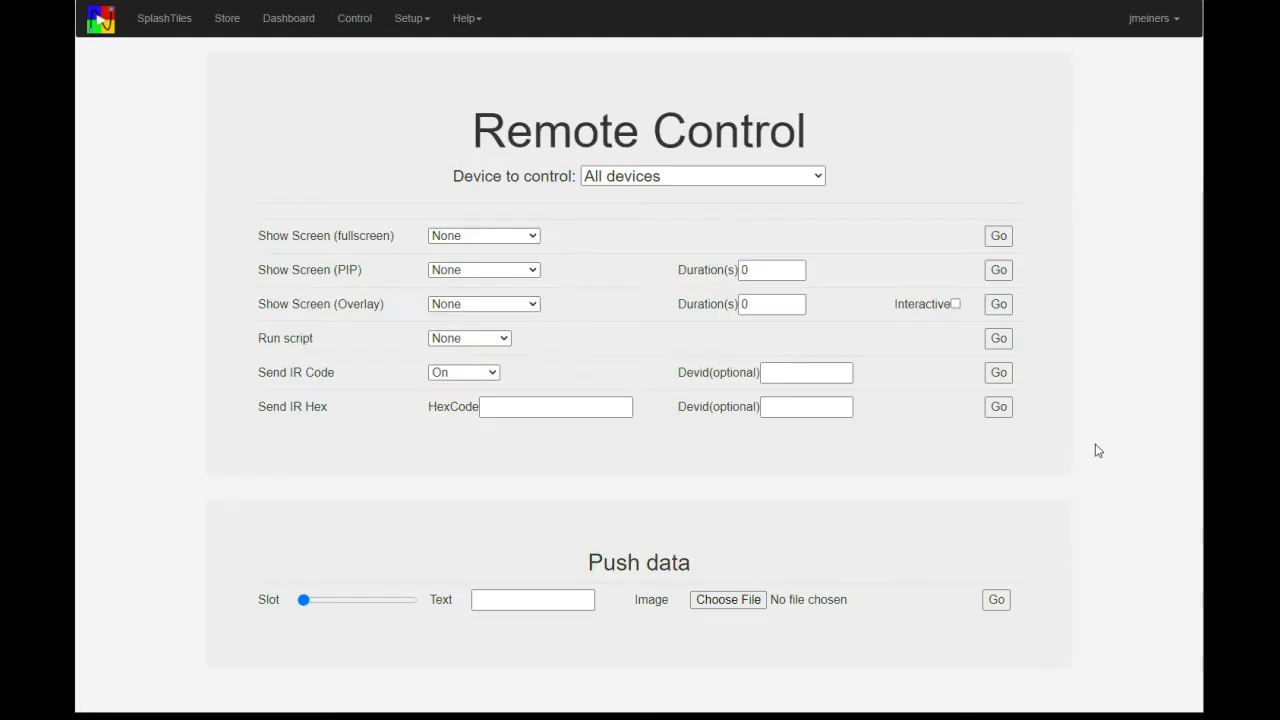
Push the text "Notice: Garage door has been open for 45 mins" to data slot 9.
{"action": "left_click_drag", "start_coordinate": [304, 602], "coordinate": [410, 617]}
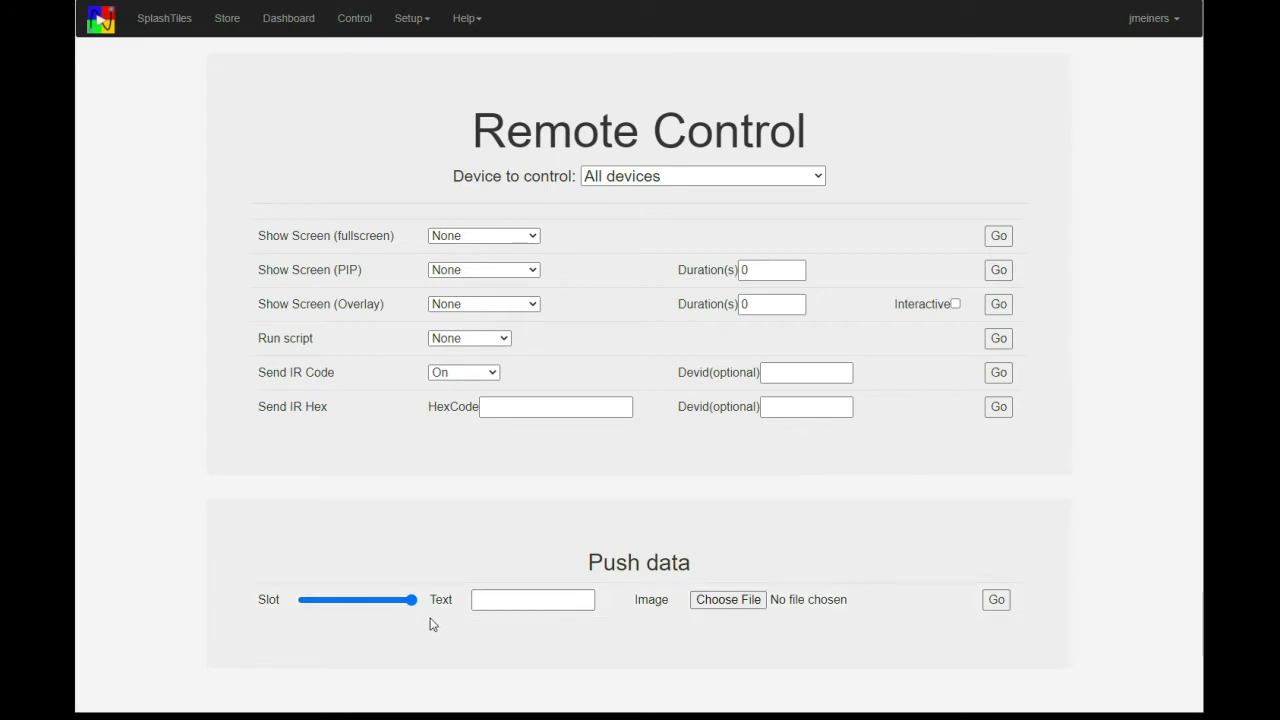
{"action": "left_click", "coordinate": [527, 606]}
{"action": "type", "text": "Not"}
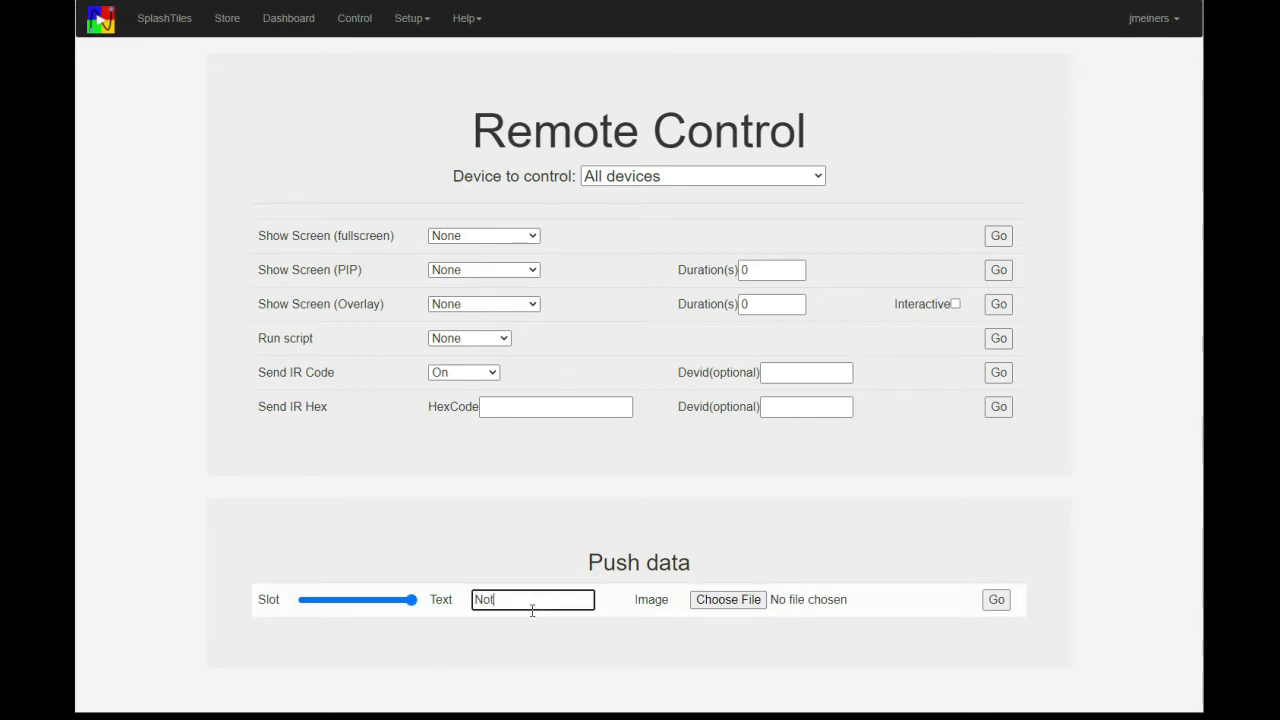
{"action": "type", "text": "ice:  Your"}
{"action": "key", "text": "BackSpace"}
{"action": "key", "text": "BackSpace"}
{"action": "key", "text": "BackSpace"}
{"action": "key", "text": "BackSpace"}
{"action": "type", "text": "Garage door has been "}
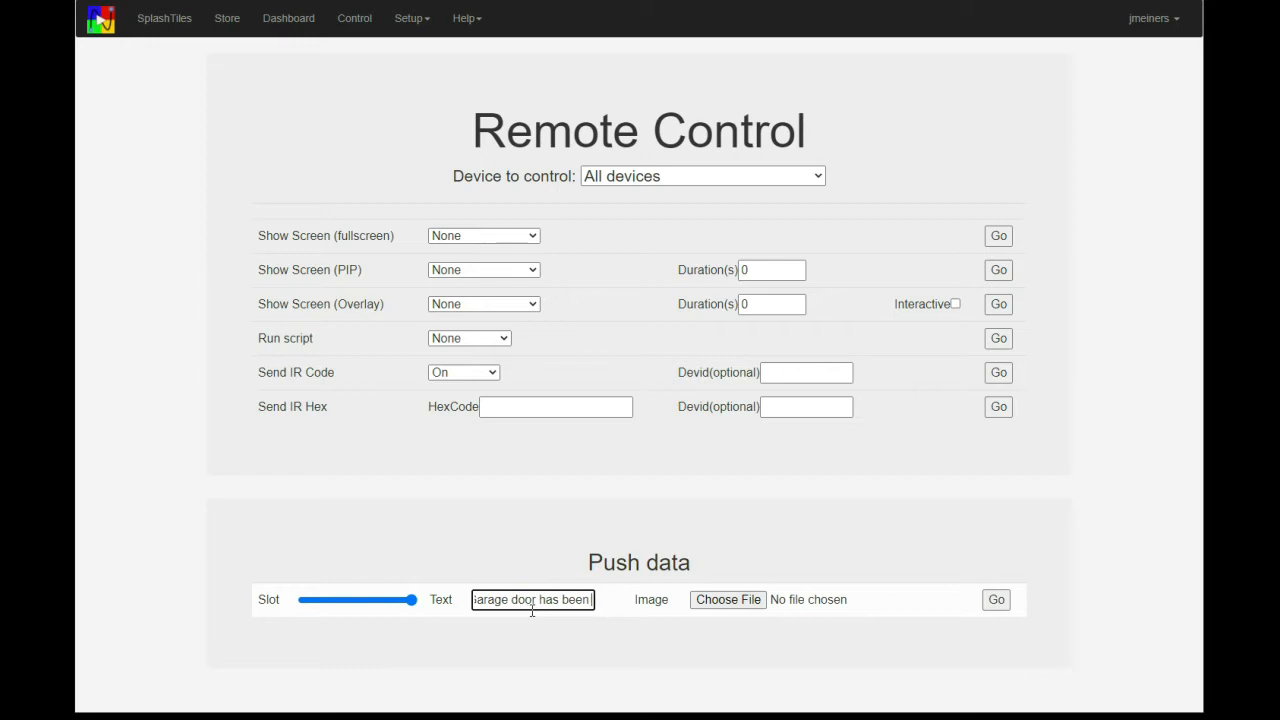
{"action": "type", "text": "open for 45 mins"}
{"action": "left_click", "coordinate": [997, 601]}
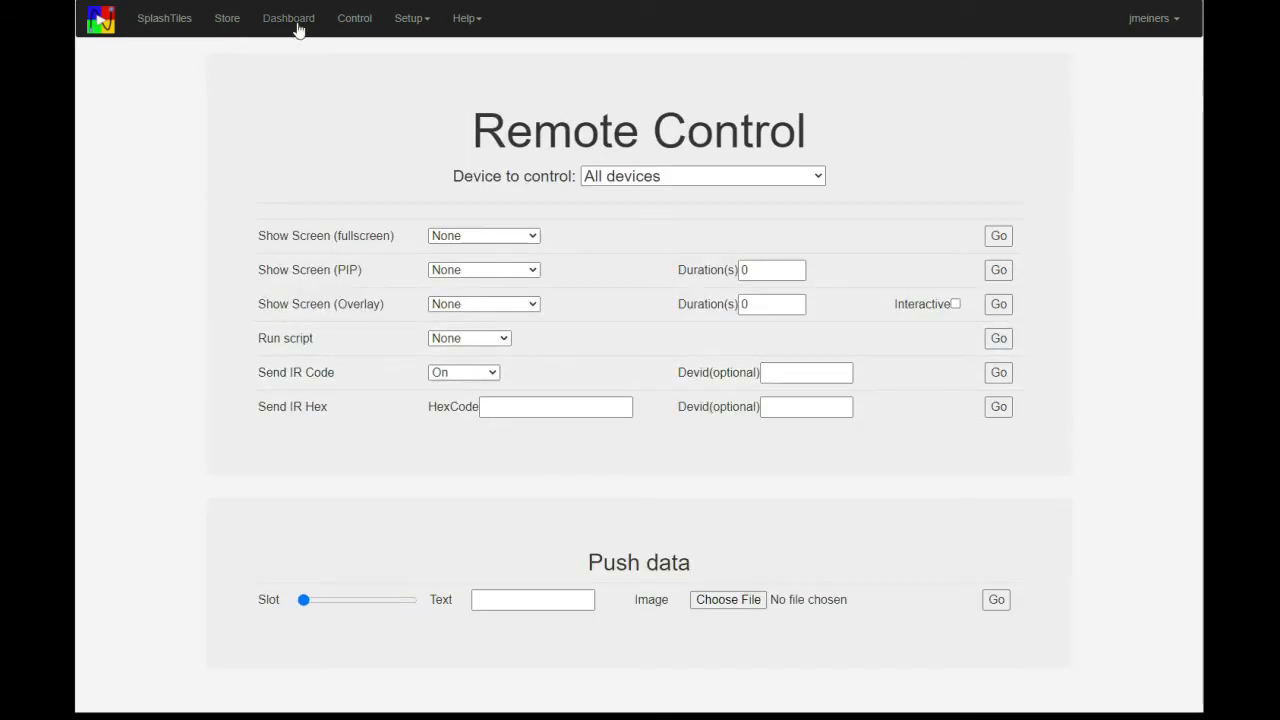
Return to the dashboard and save the tile layout as c4demo1.
{"action": "left_click", "coordinate": [303, 20]}
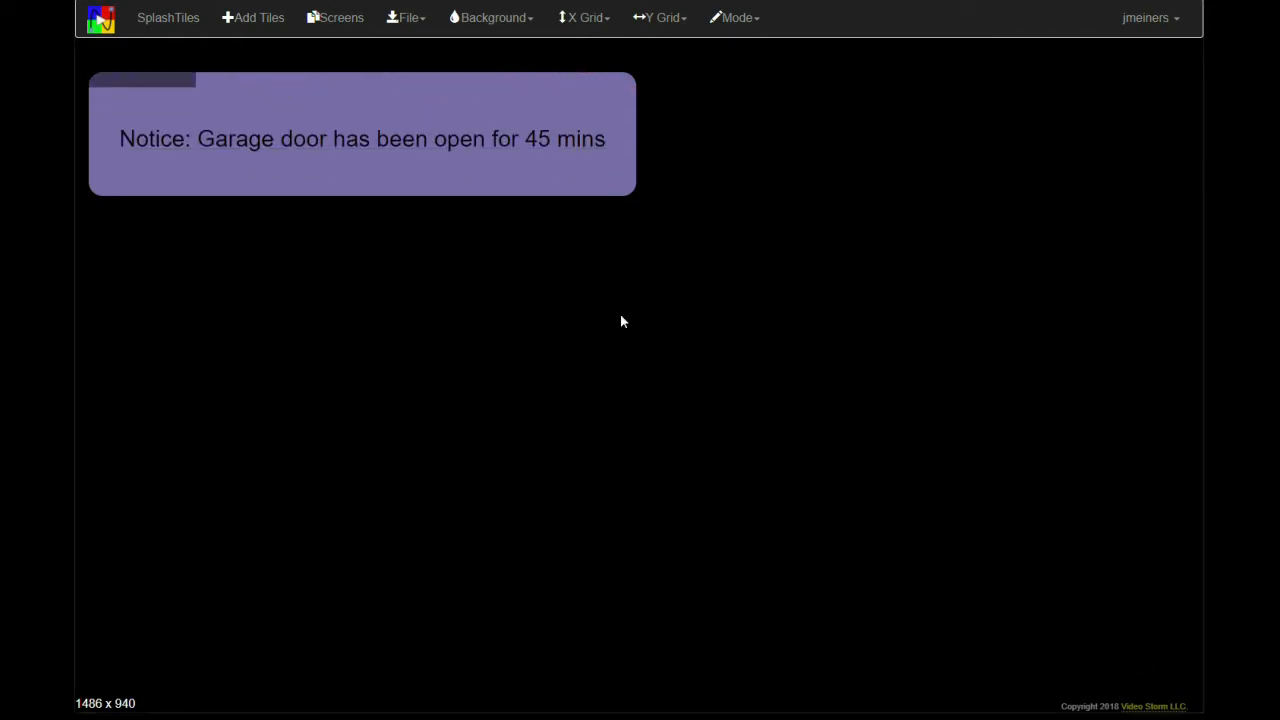
{"action": "left_click", "coordinate": [409, 22]}
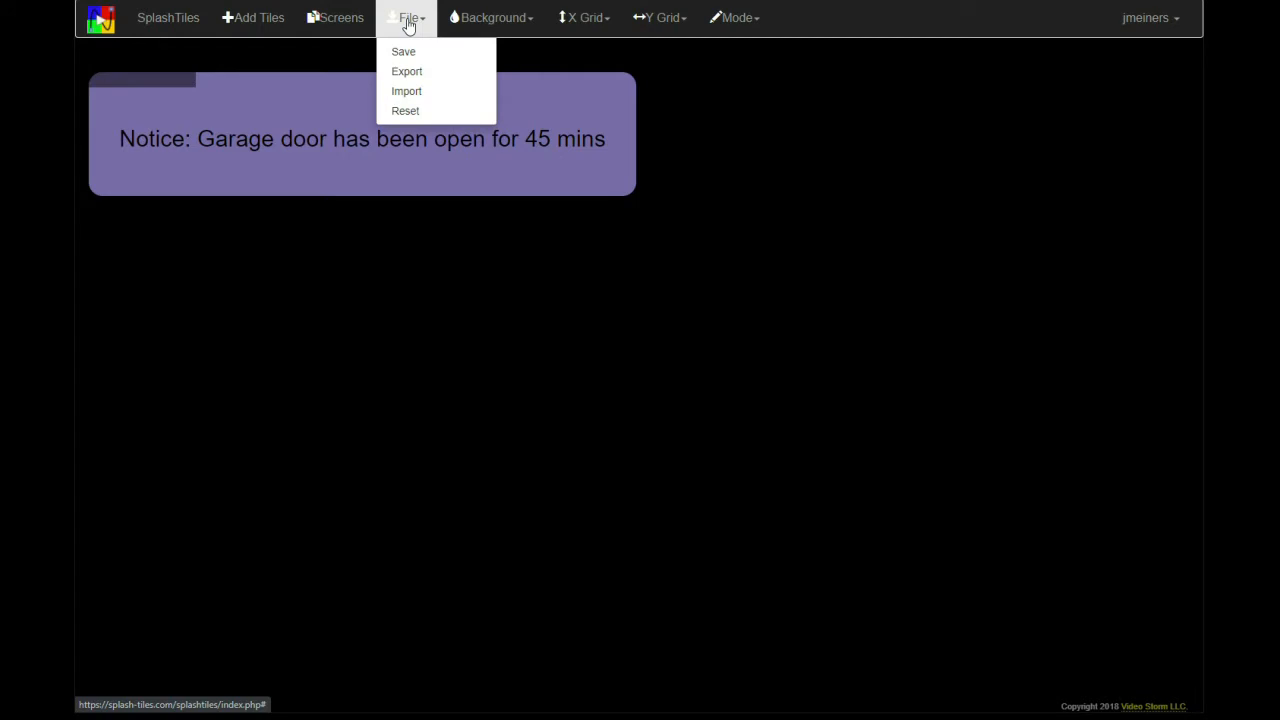
{"action": "left_click", "coordinate": [403, 51]}
{"action": "left_click_drag", "start_coordinate": [625, 342], "coordinate": [513, 342]}
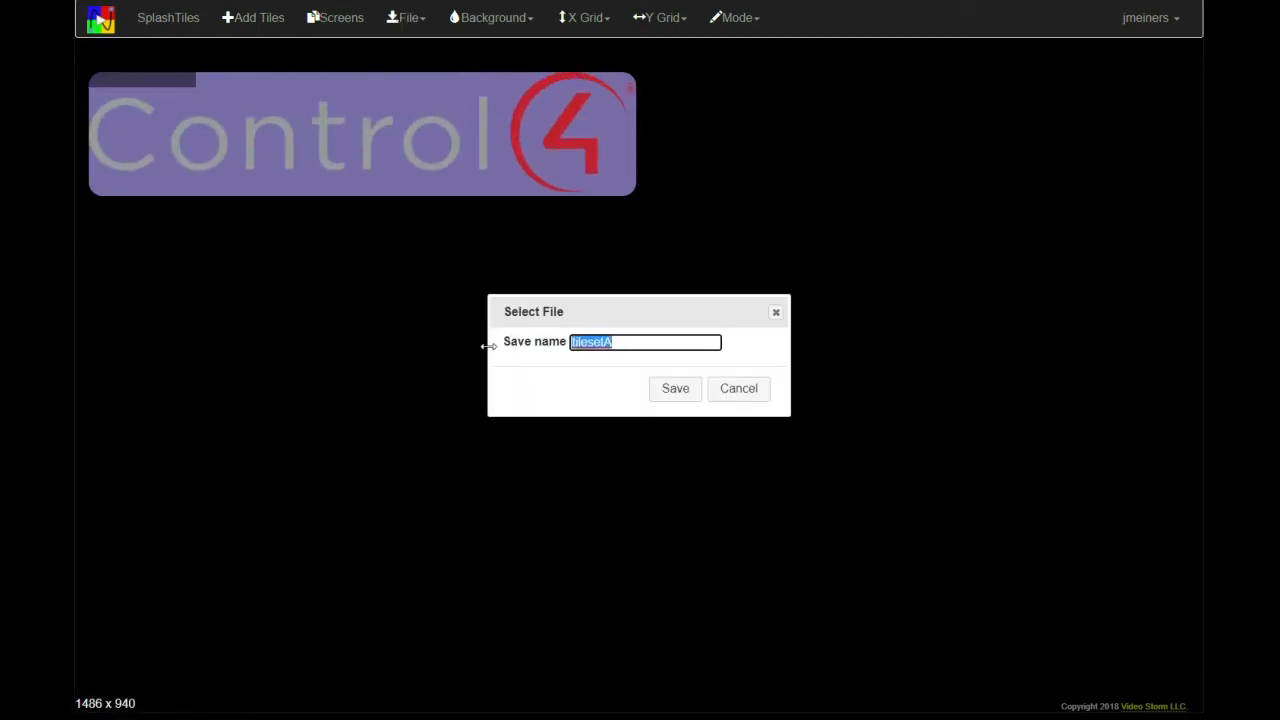
{"action": "type", "text": "c4demo"}
{"action": "type", "text": "1"}
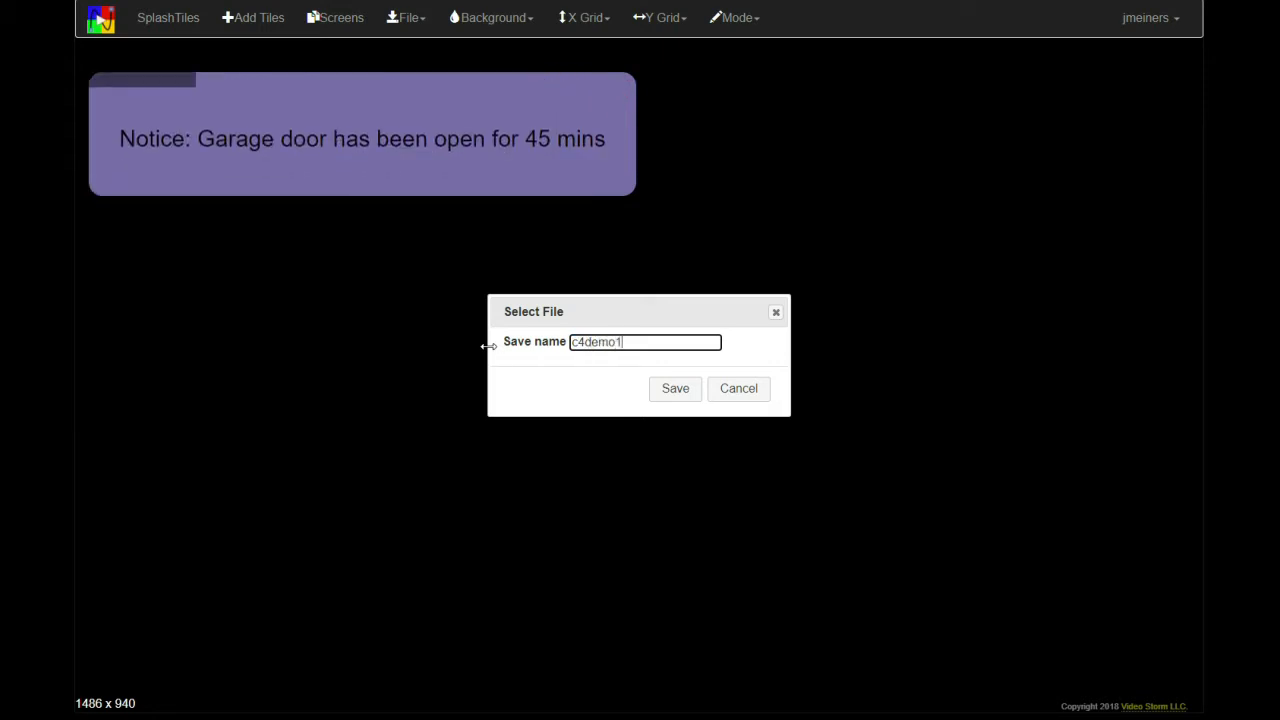
{"action": "left_click", "coordinate": [674, 389]}
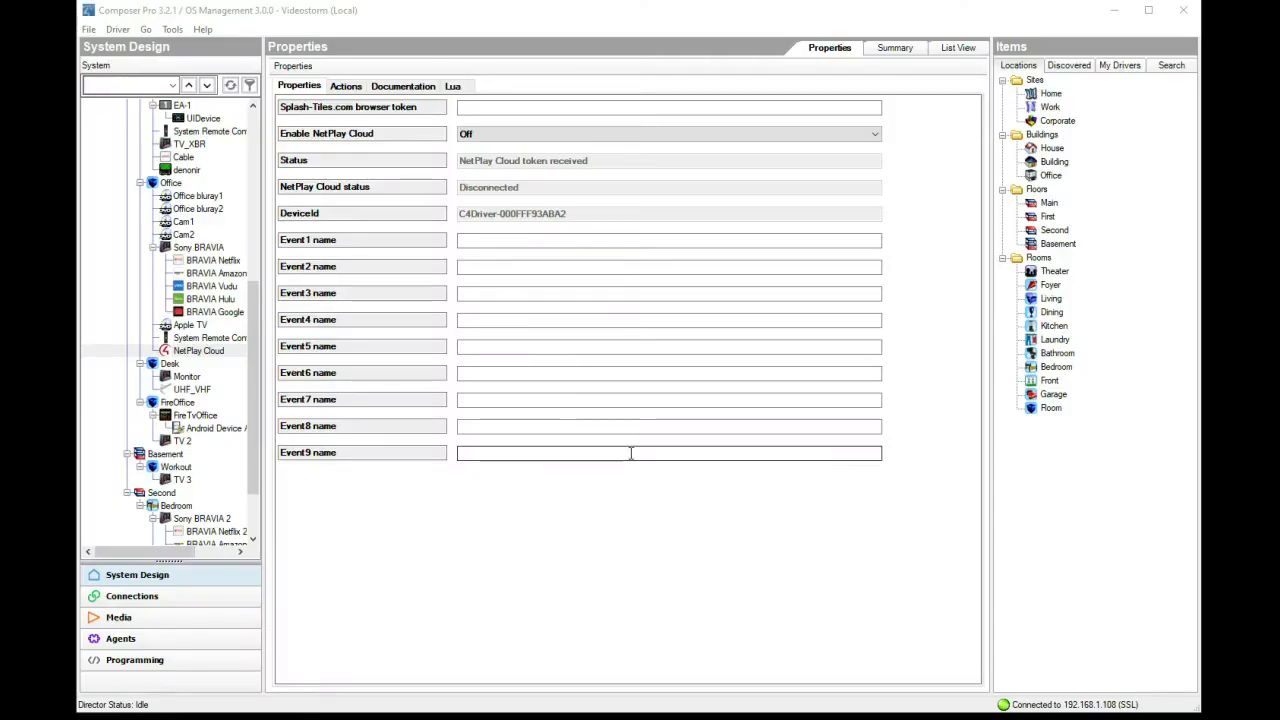
In Composer Pro, select the NetPlay Cloud driver under Office and activate its Splash-Tiles.com browser token property.
{"action": "left_click", "coordinate": [200, 354]}
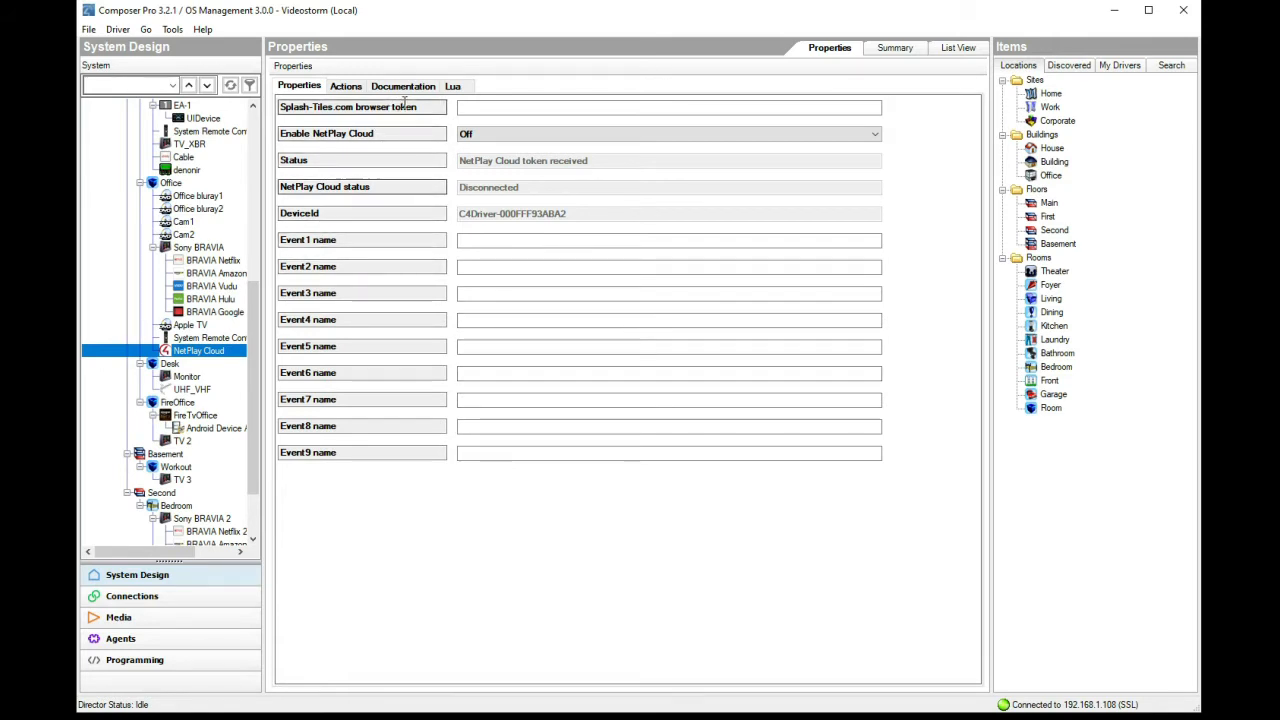
{"action": "left_click", "coordinate": [493, 106]}
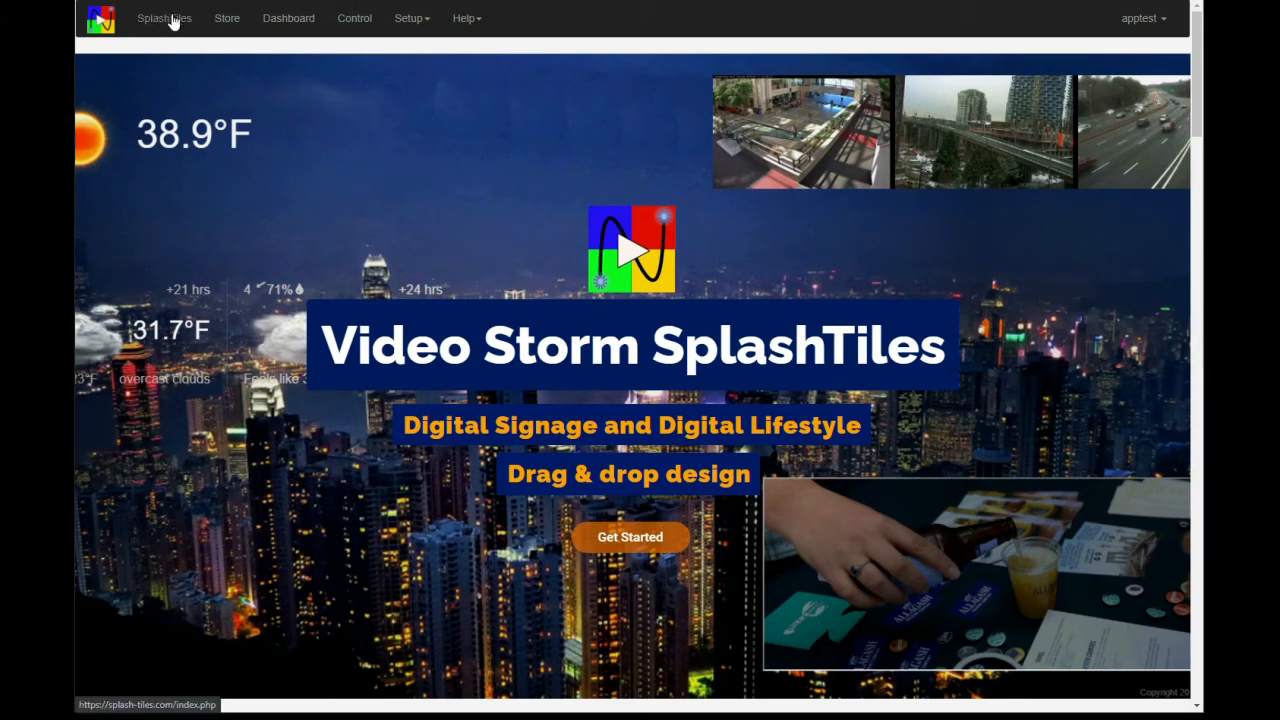
On the SplashTiles website's Devices page, create a browser device and copy its token.
{"action": "left_click", "coordinate": [408, 18]}
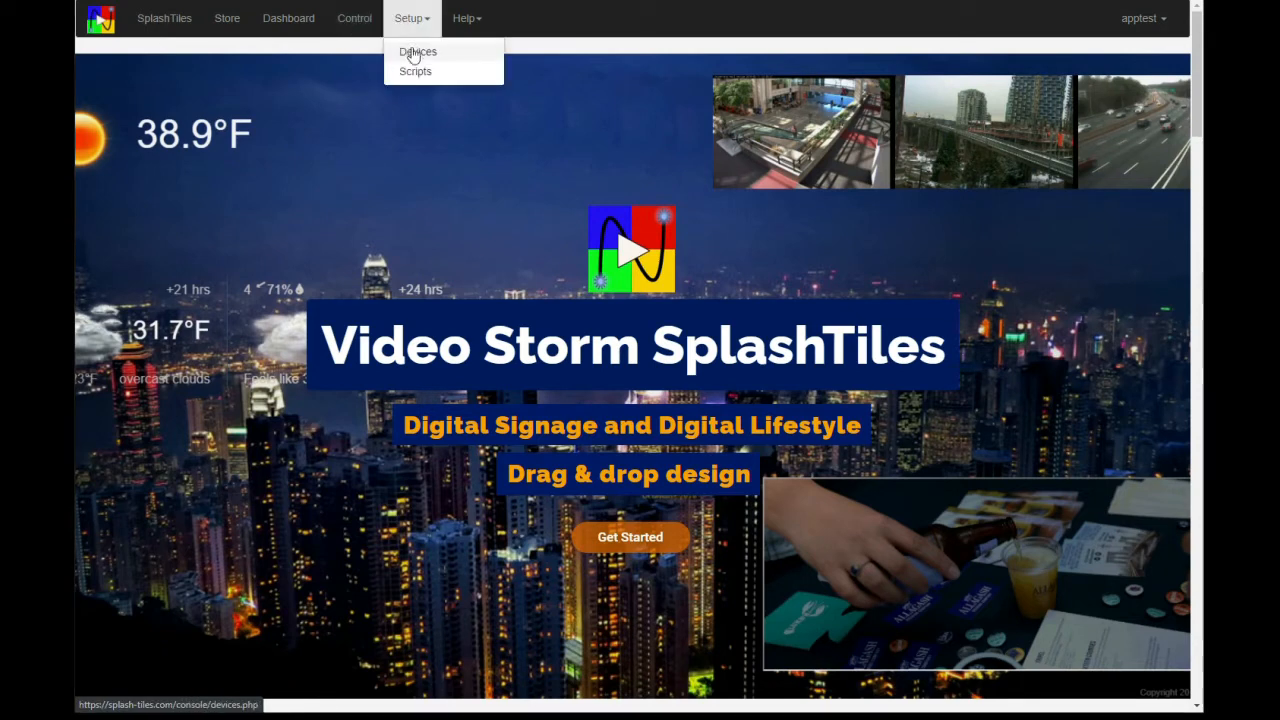
{"action": "left_click", "coordinate": [415, 54]}
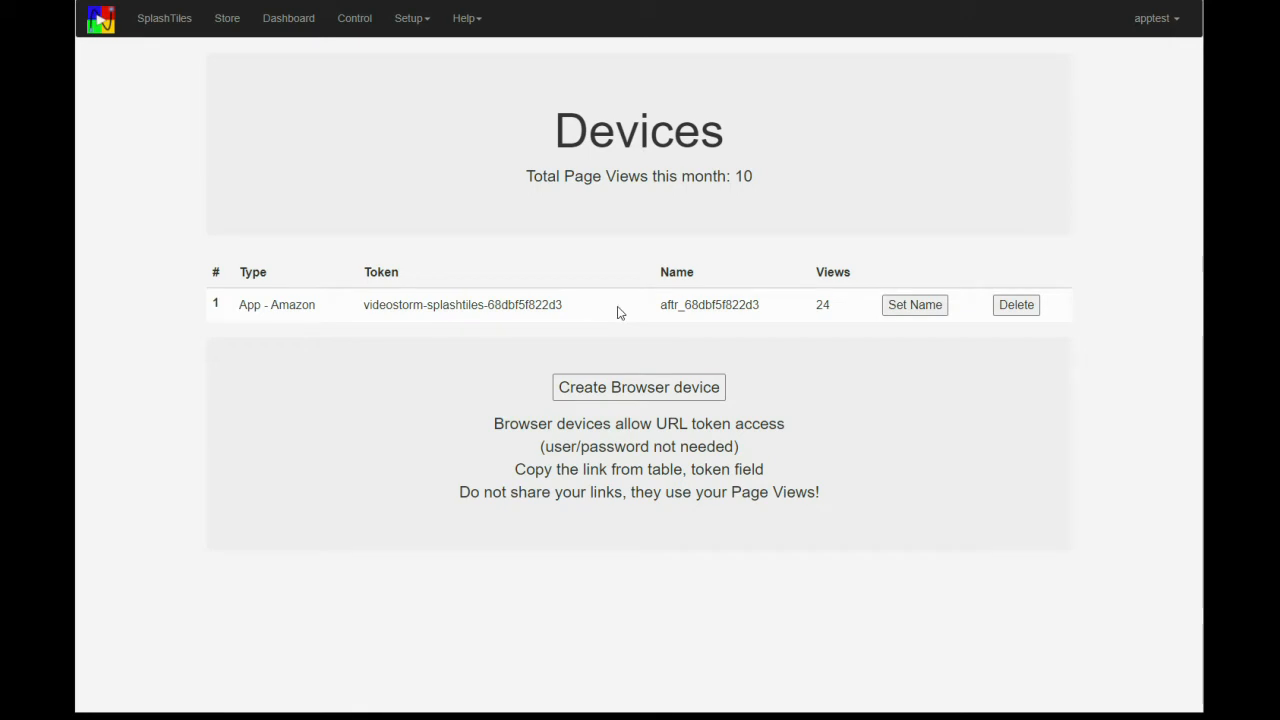
{"action": "left_click", "coordinate": [632, 397]}
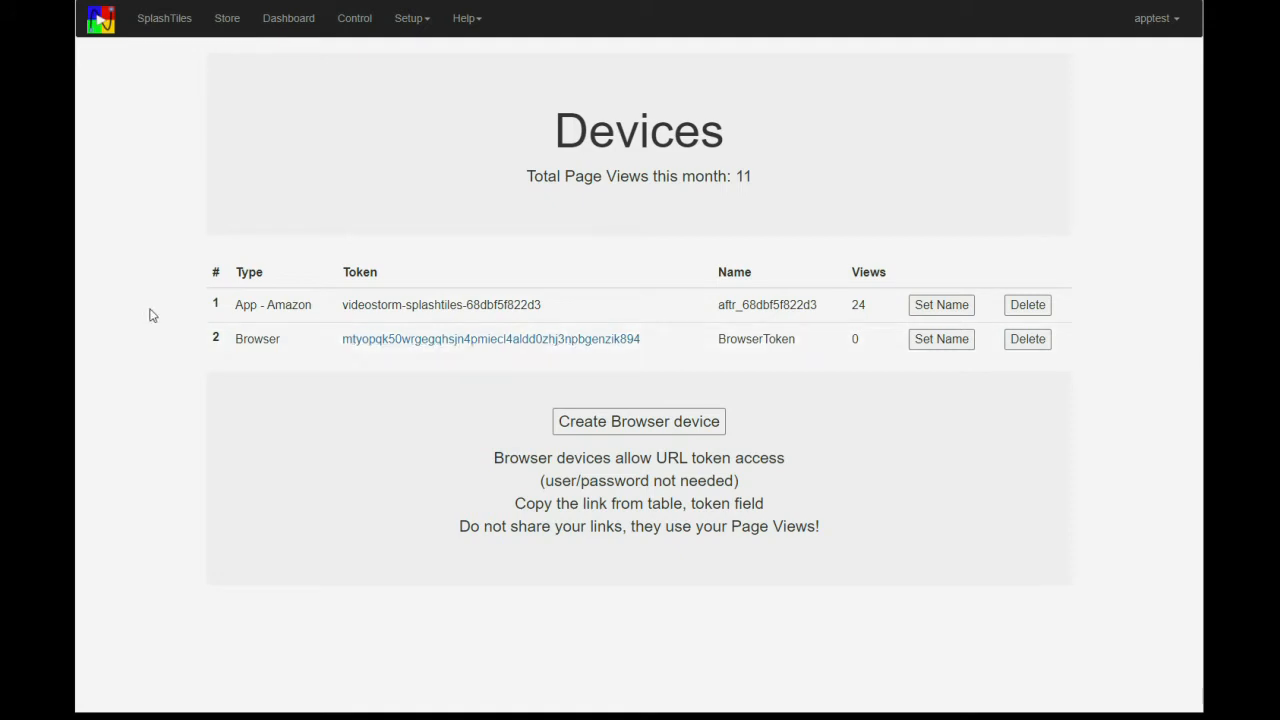
{"action": "left_click_drag", "start_coordinate": [651, 340], "coordinate": [341, 352]}
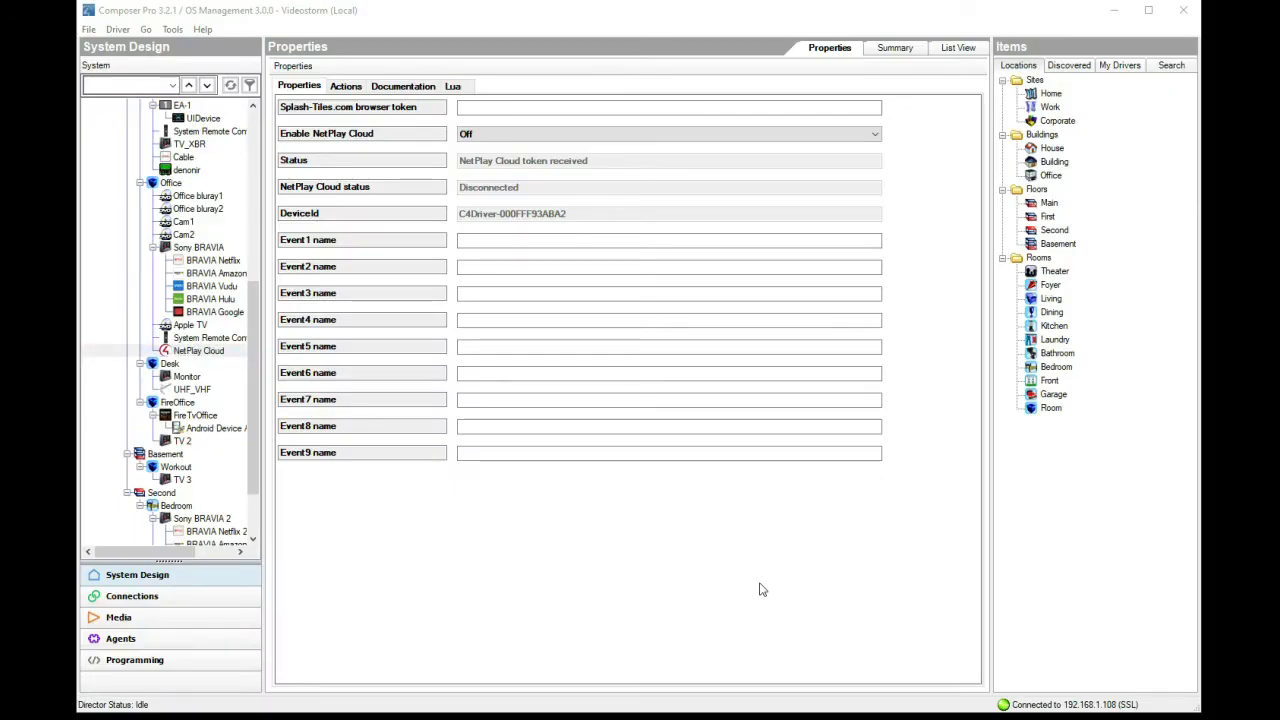
Back in Composer Pro, paste the copied token into the NetPlay Cloud driver's browser token property and apply it.
{"action": "left_click", "coordinate": [477, 108]}
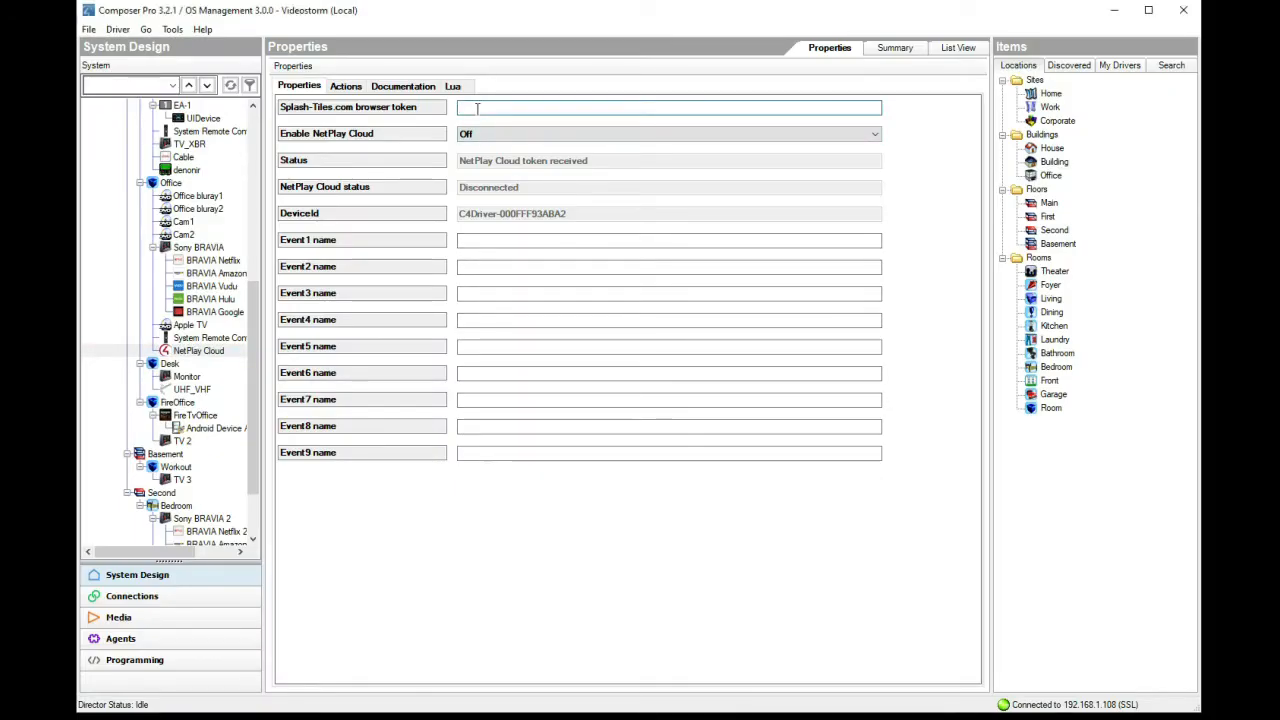
{"action": "key", "text": "ctrl+v"}
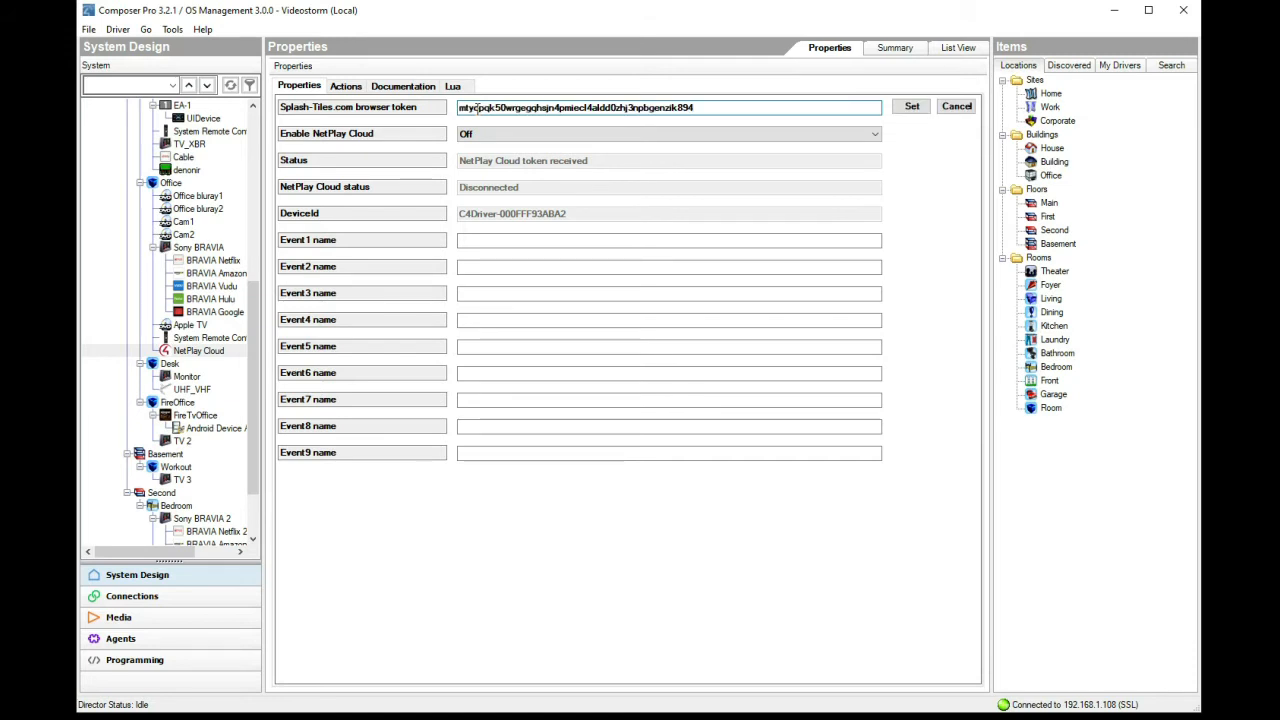
{"action": "left_click", "coordinate": [913, 108]}
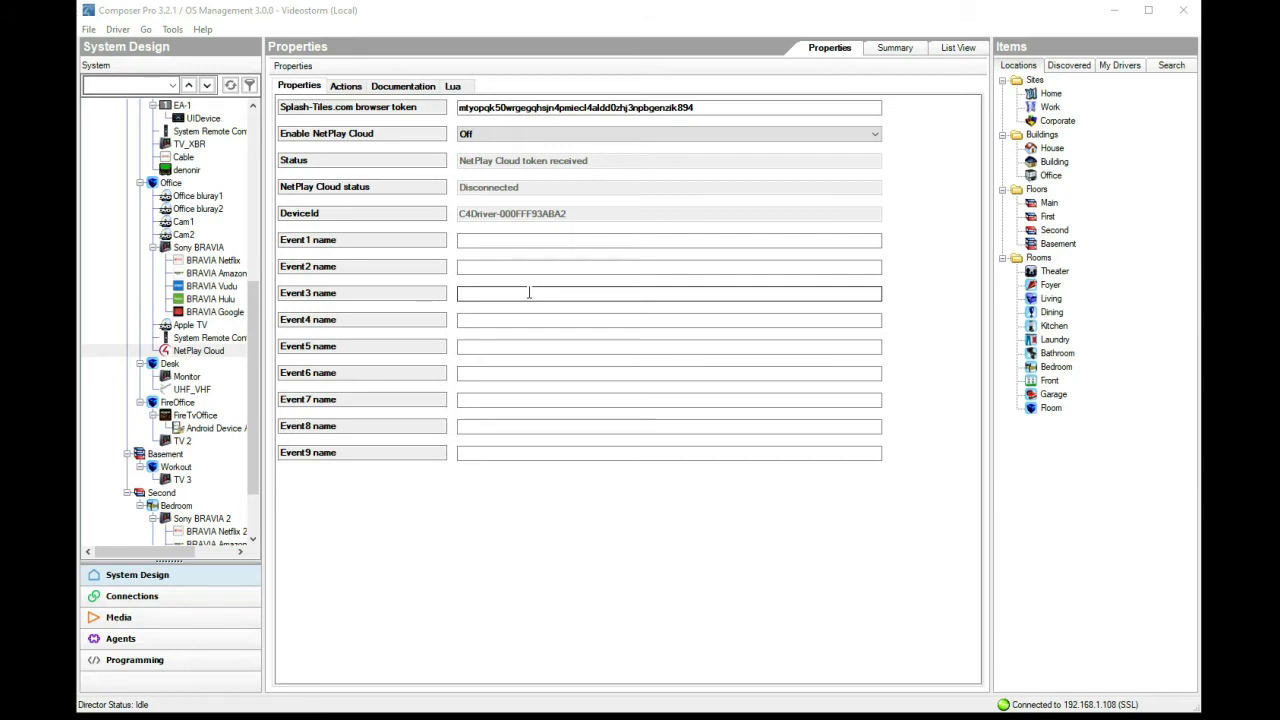
In the programming view, choose the NetPlay Cloud driver's device specific command Push Data as the action.
{"action": "left_click", "coordinate": [150, 660]}
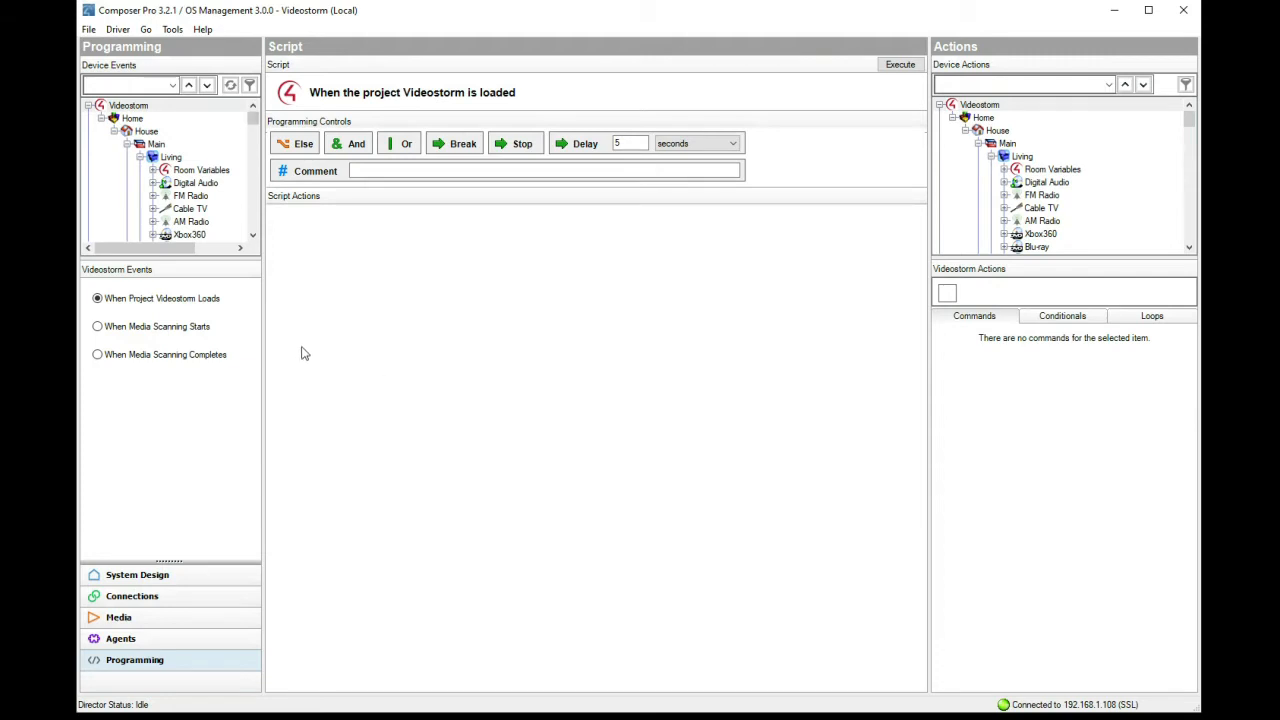
{"action": "left_click_drag", "start_coordinate": [1189, 121], "coordinate": [1188, 187]}
{"action": "left_click", "coordinate": [1066, 184]}
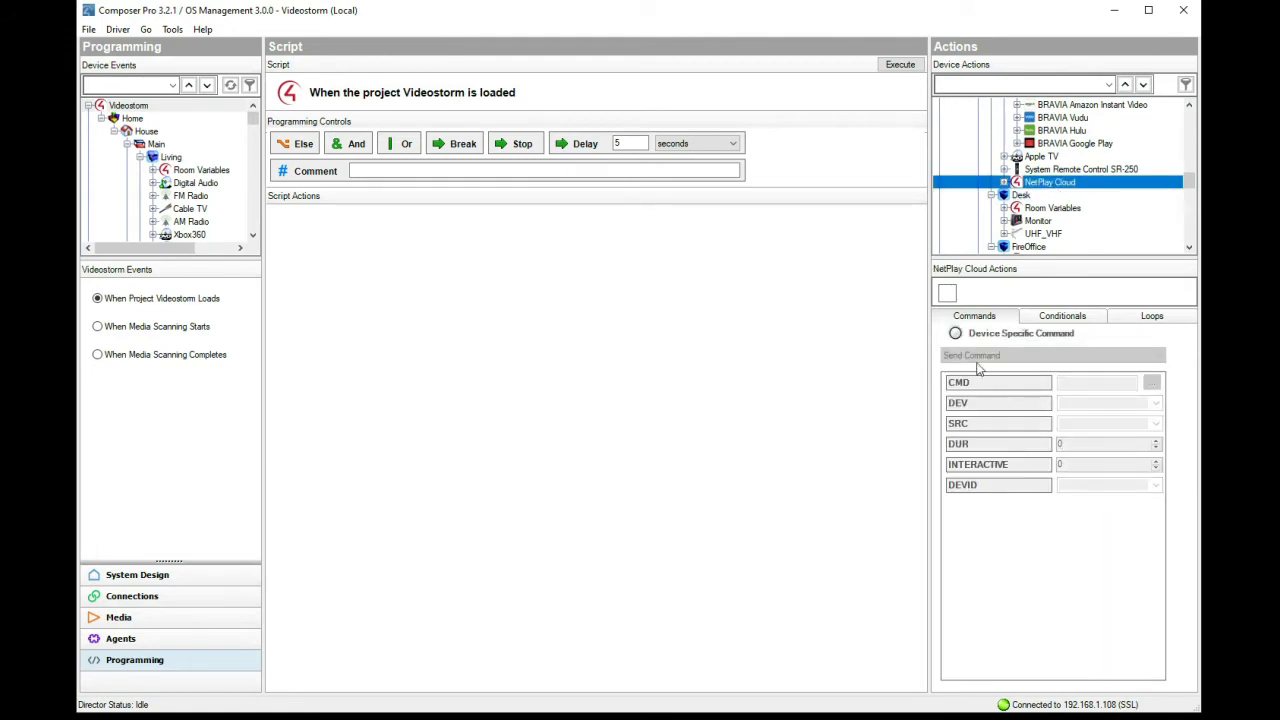
{"action": "left_click", "coordinate": [956, 334]}
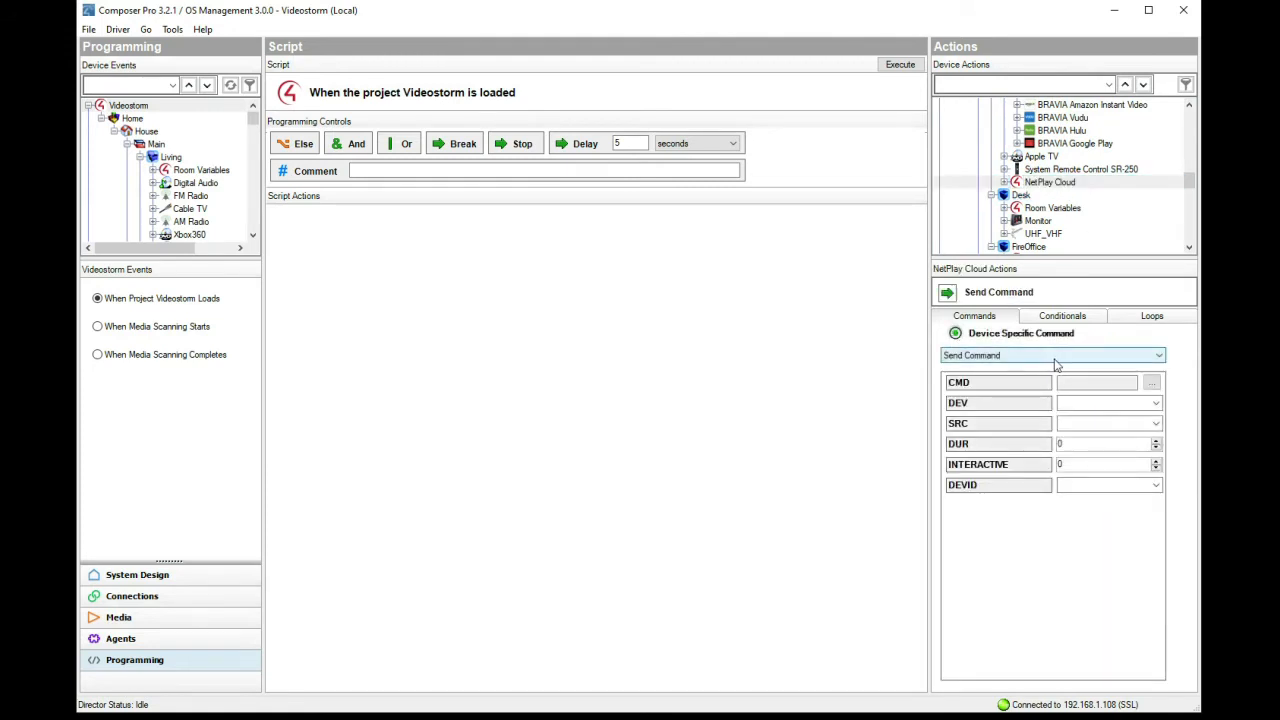
{"action": "left_click", "coordinate": [1055, 358]}
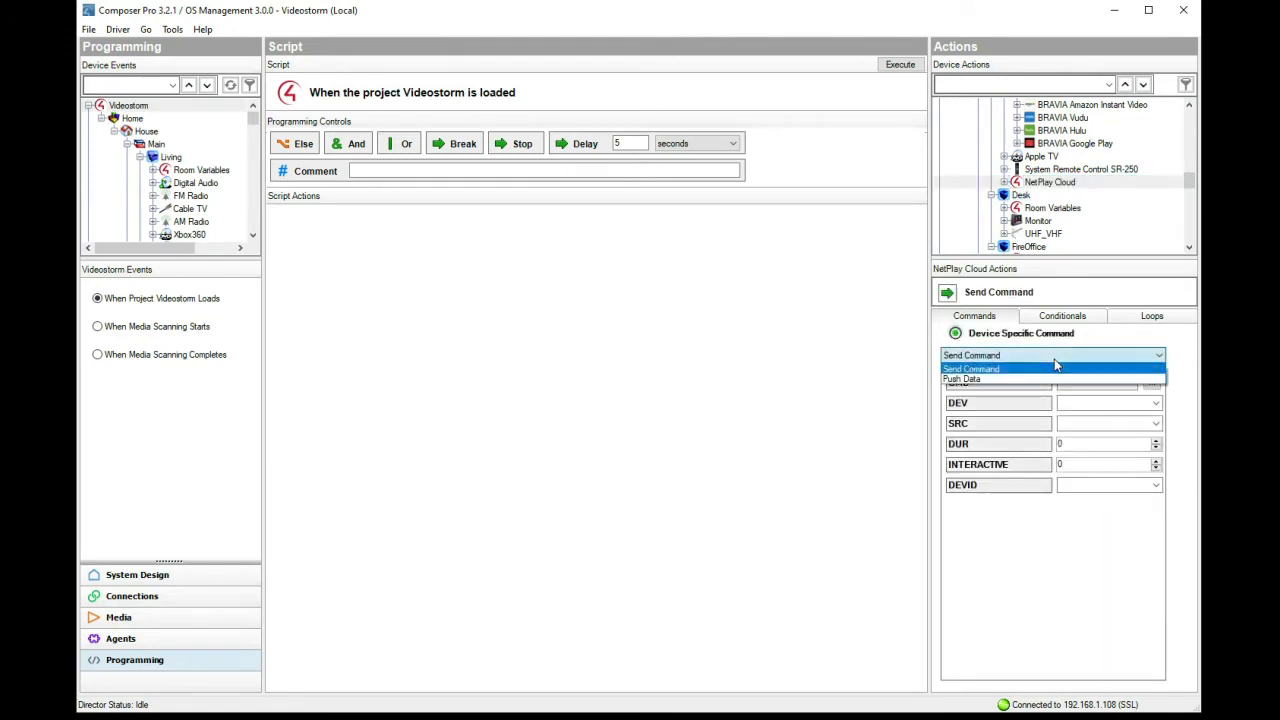
{"action": "left_click", "coordinate": [983, 381]}
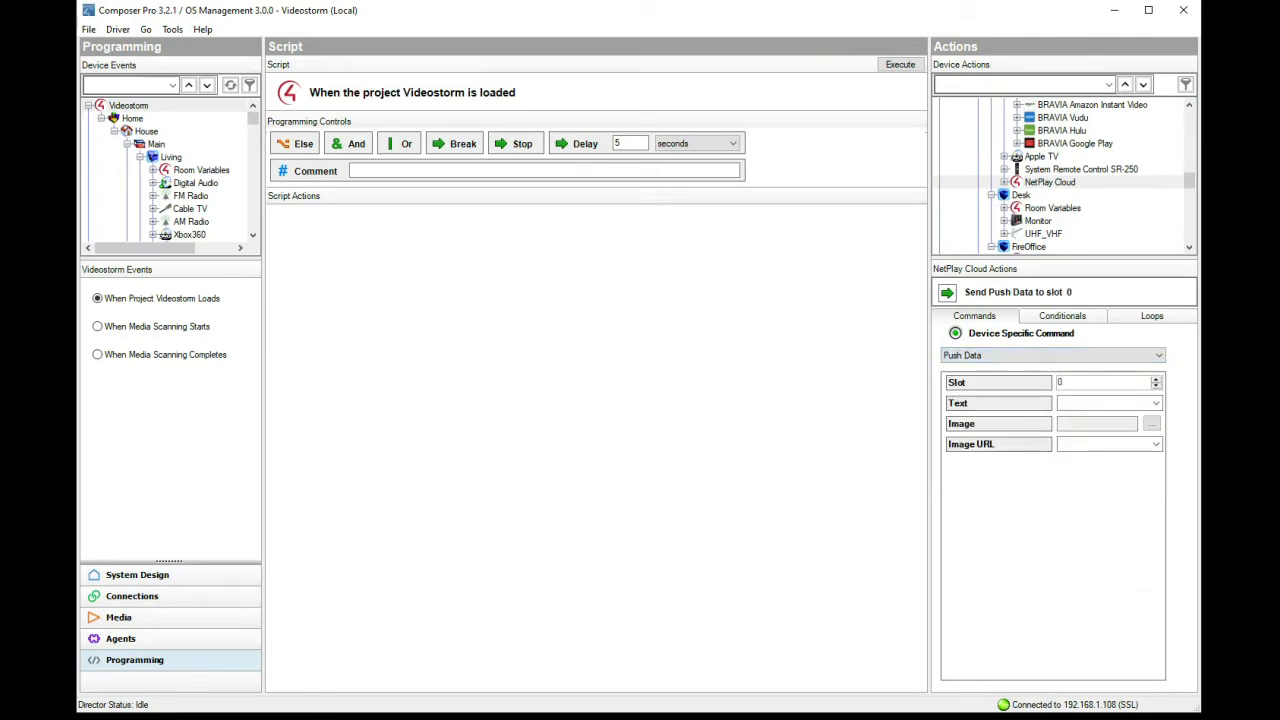
Set the Push Data command to slot 8 with the image wheelchair.png and add it to the project-load script.
{"action": "left_click", "coordinate": [1152, 423]}
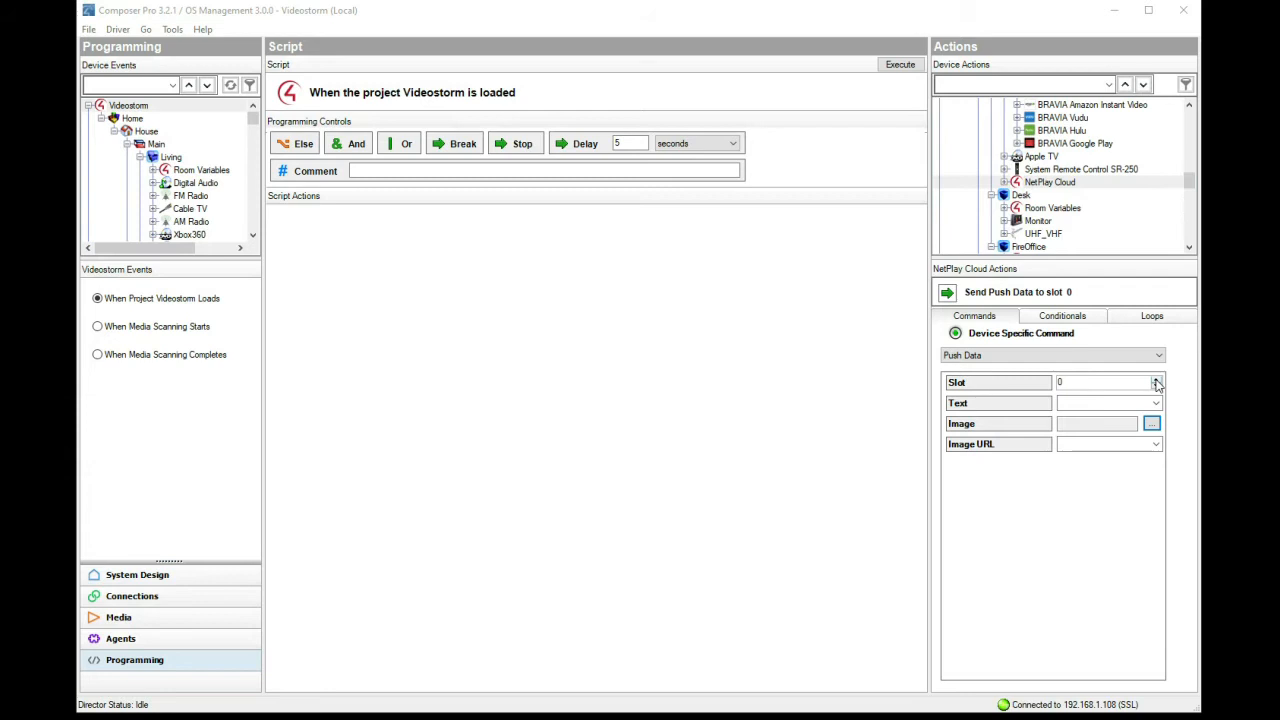
{"action": "left_click", "coordinate": [1156, 380]}
{"action": "left_click", "coordinate": [1156, 380]}
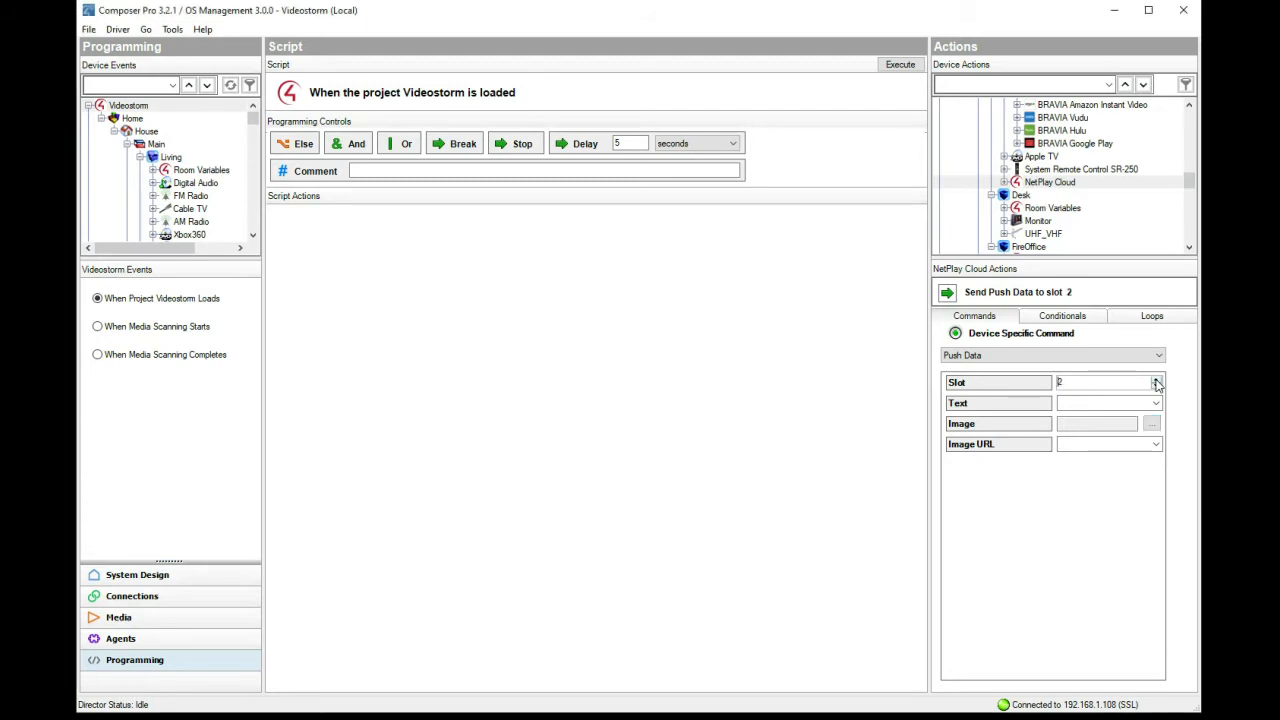
{"action": "left_click", "coordinate": [1156, 380]}
{"action": "left_click", "coordinate": [1151, 424]}
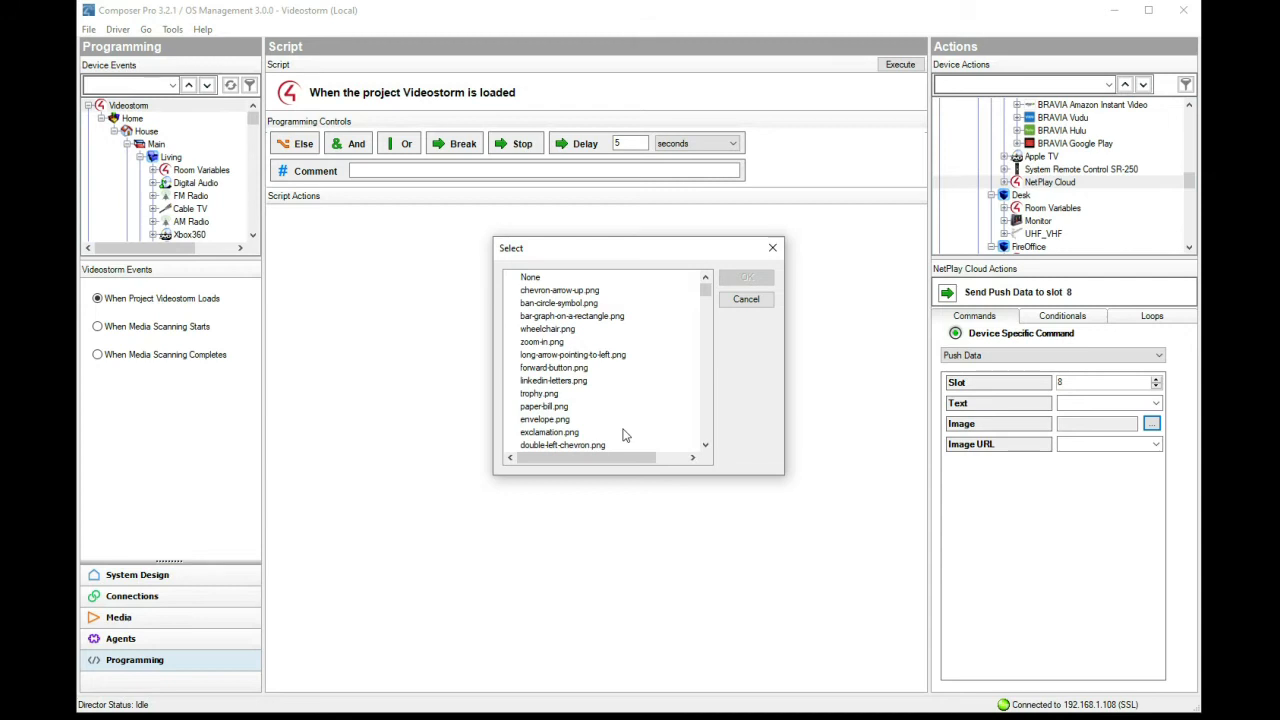
{"action": "left_click_drag", "start_coordinate": [706, 289], "coordinate": [714, 316]}
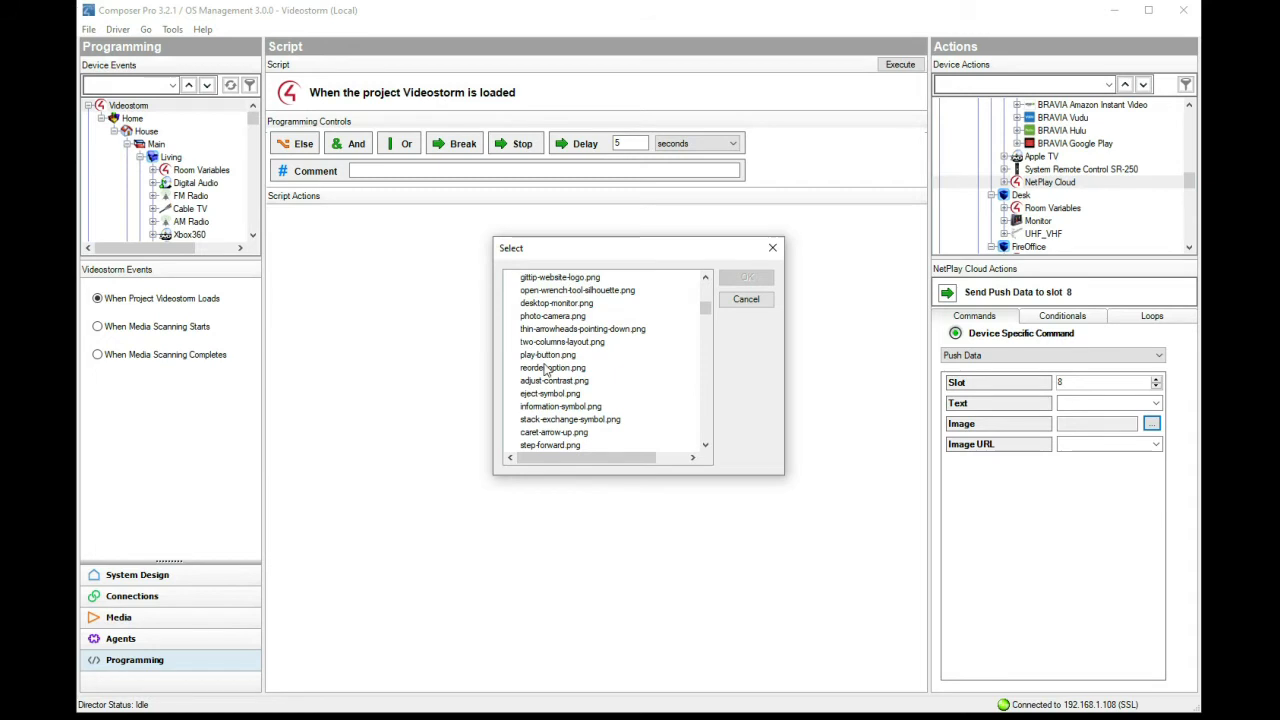
{"action": "scroll", "coordinate": [617, 338], "scroll_direction": "up", "scroll_amount": 3}
{"action": "scroll", "coordinate": [617, 338], "scroll_direction": "up", "scroll_amount": 9}
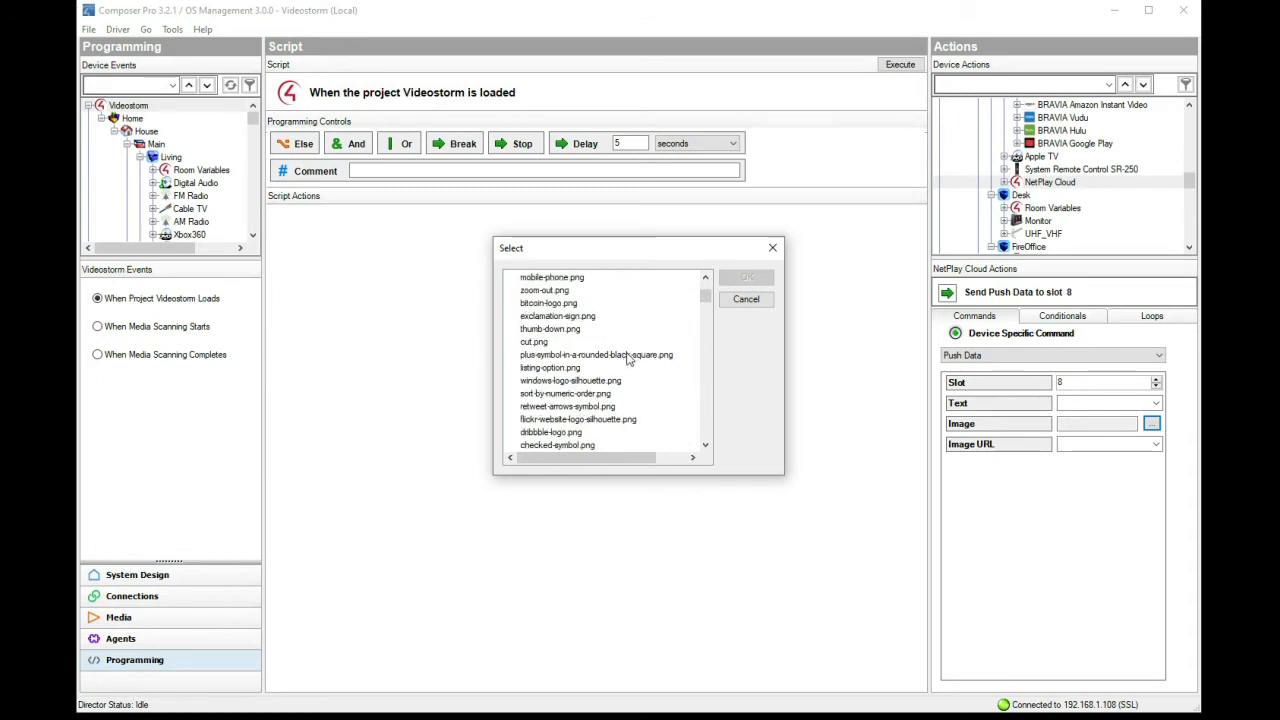
{"action": "scroll", "coordinate": [630, 357], "scroll_direction": "up", "scroll_amount": 1}
{"action": "left_click", "coordinate": [556, 329]}
{"action": "left_click", "coordinate": [748, 277]}
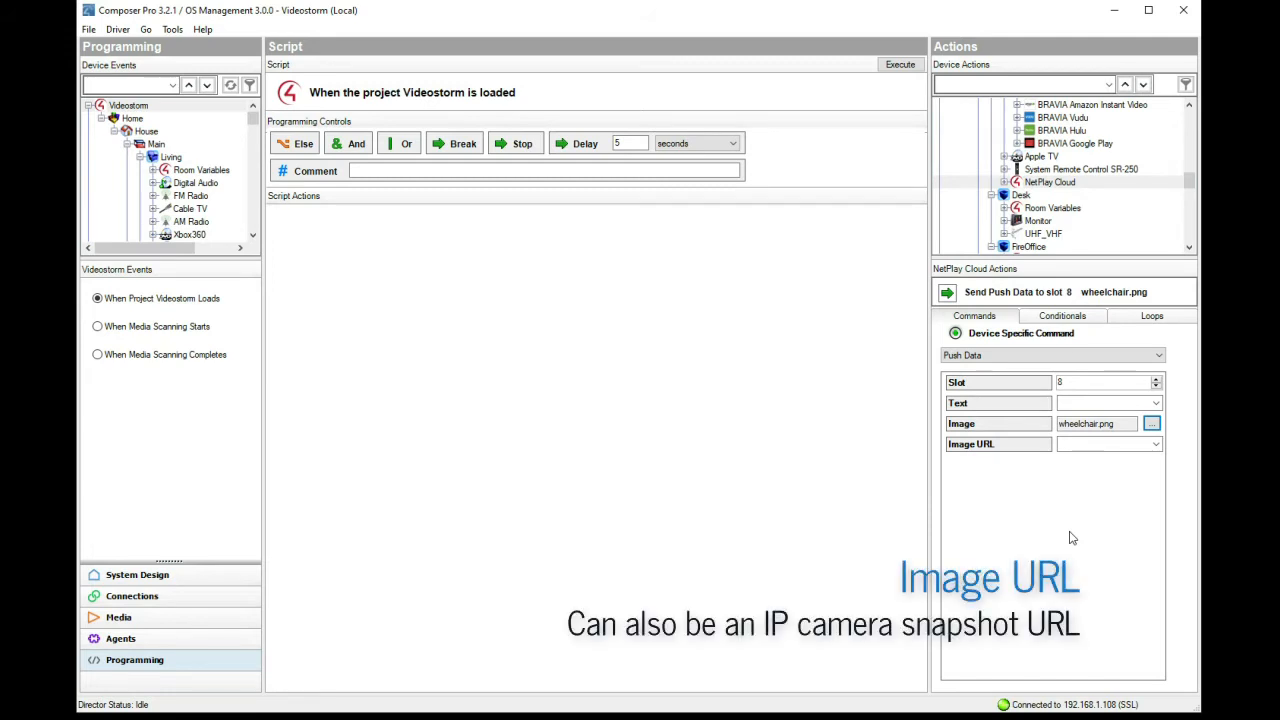
{"action": "left_click", "coordinate": [1140, 446]}
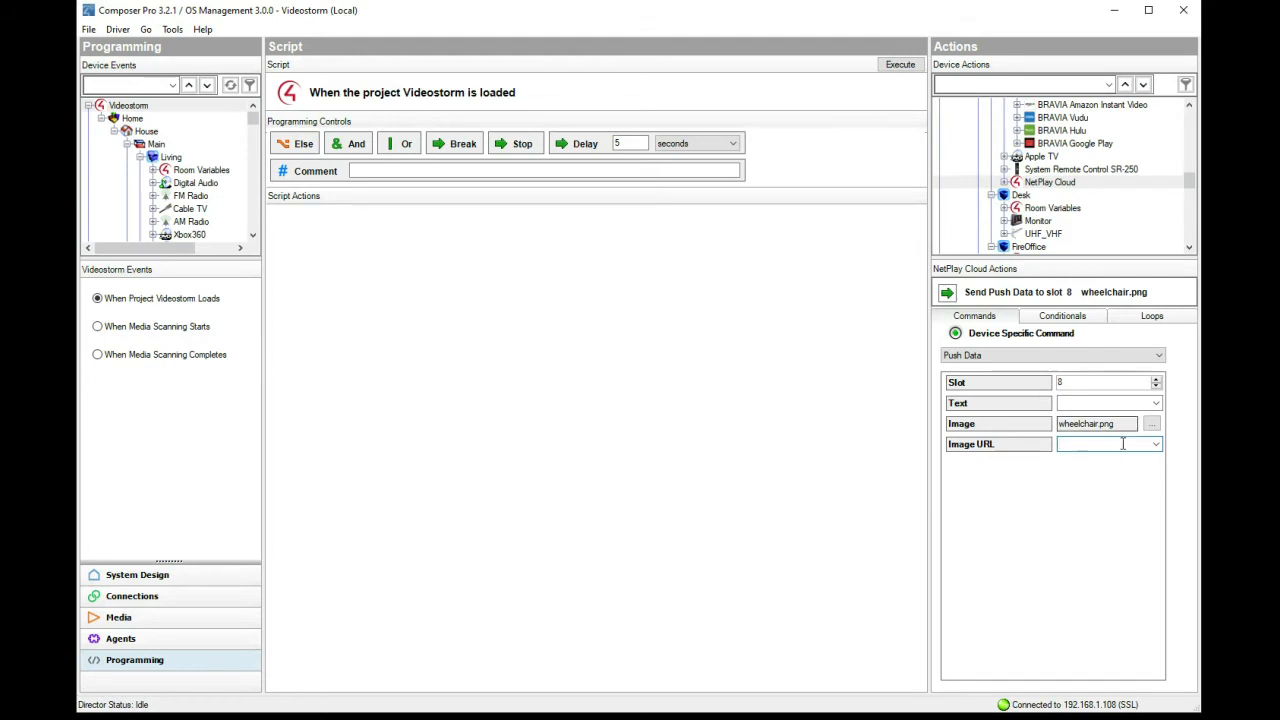
{"action": "left_click_drag", "start_coordinate": [950, 296], "coordinate": [459, 267]}
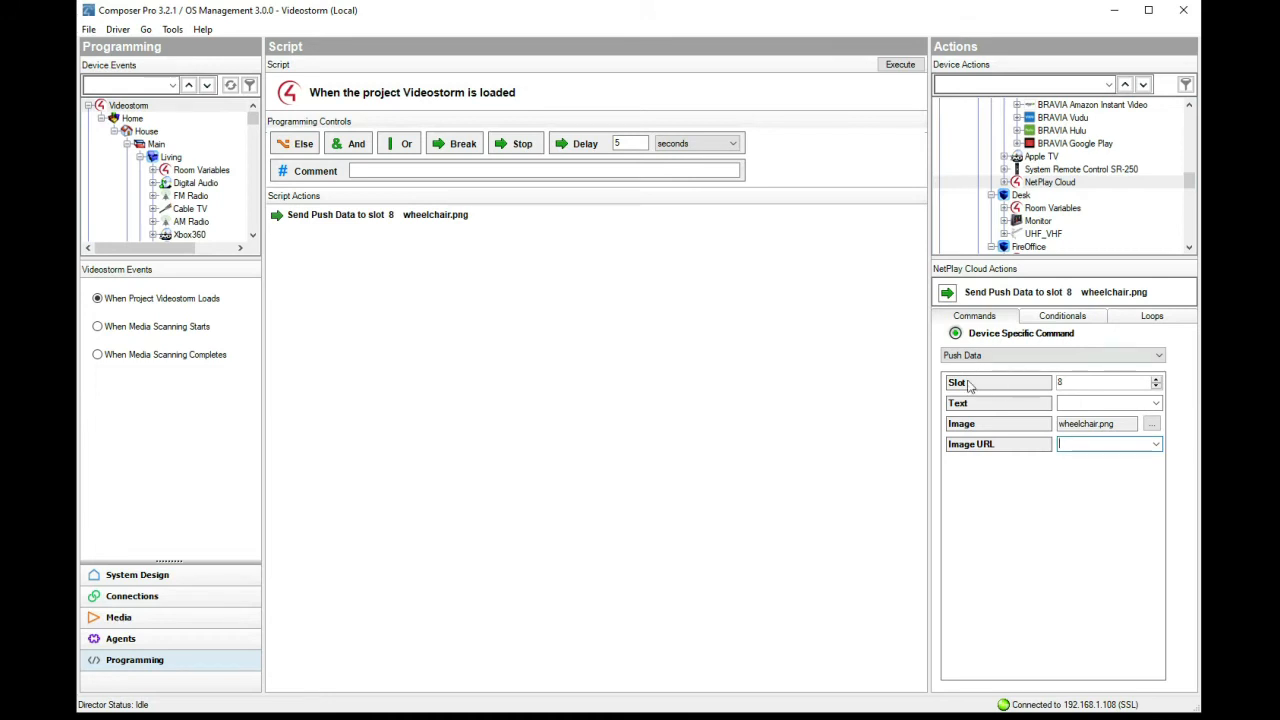
Add a second Push Data command to the script for slot 9 with the text "Notice, Garage door" and image None.
{"action": "left_click", "coordinate": [1157, 380]}
{"action": "left_click", "coordinate": [1152, 424]}
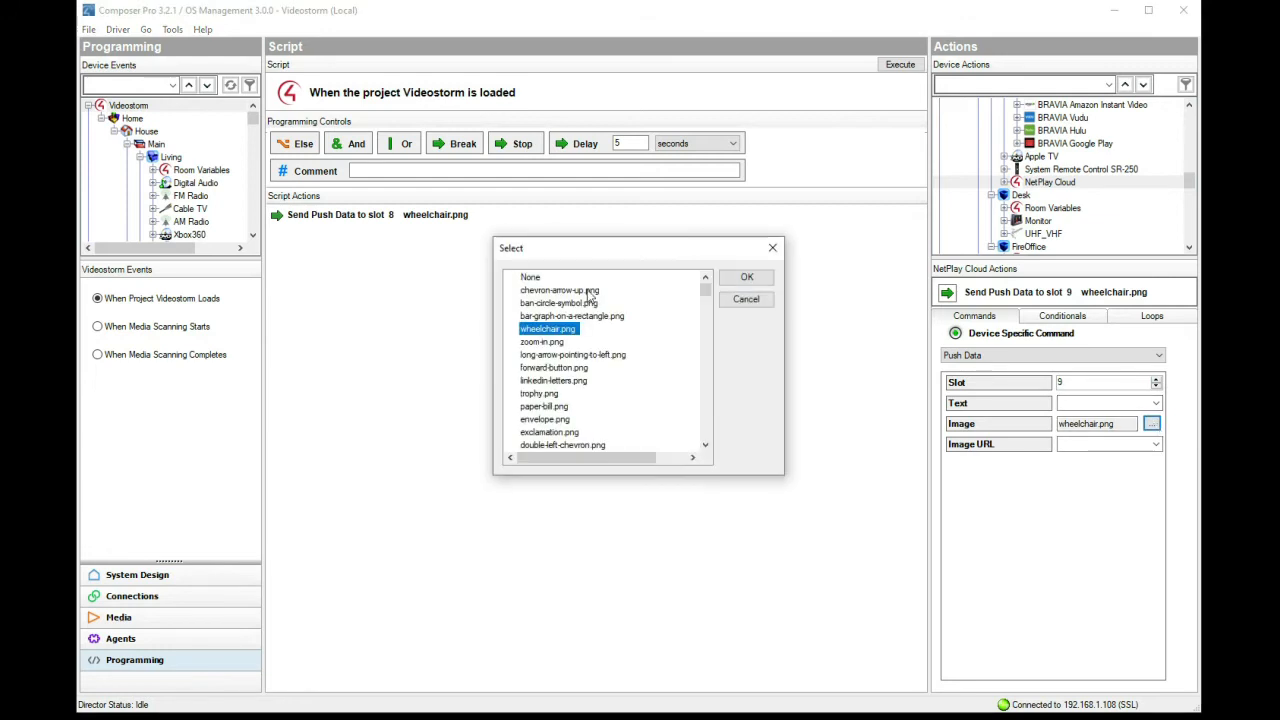
{"action": "left_click", "coordinate": [540, 277]}
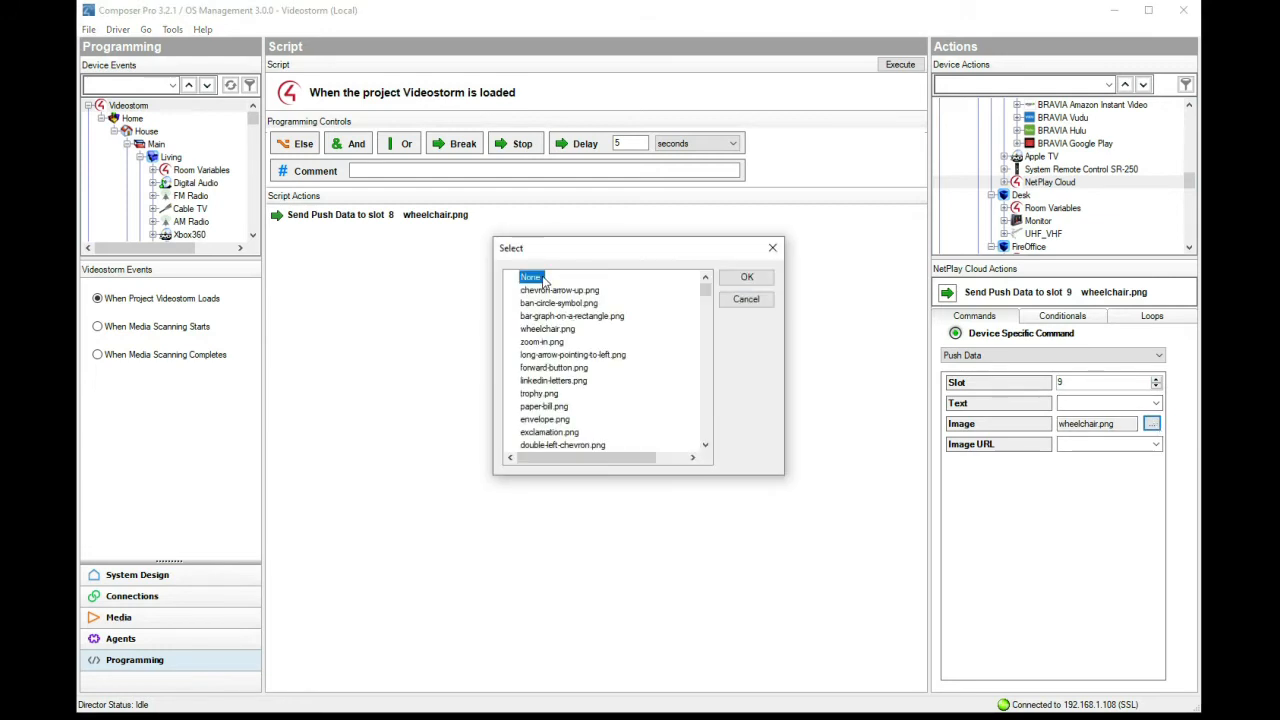
{"action": "left_click", "coordinate": [746, 277]}
{"action": "left_click", "coordinate": [1091, 402]}
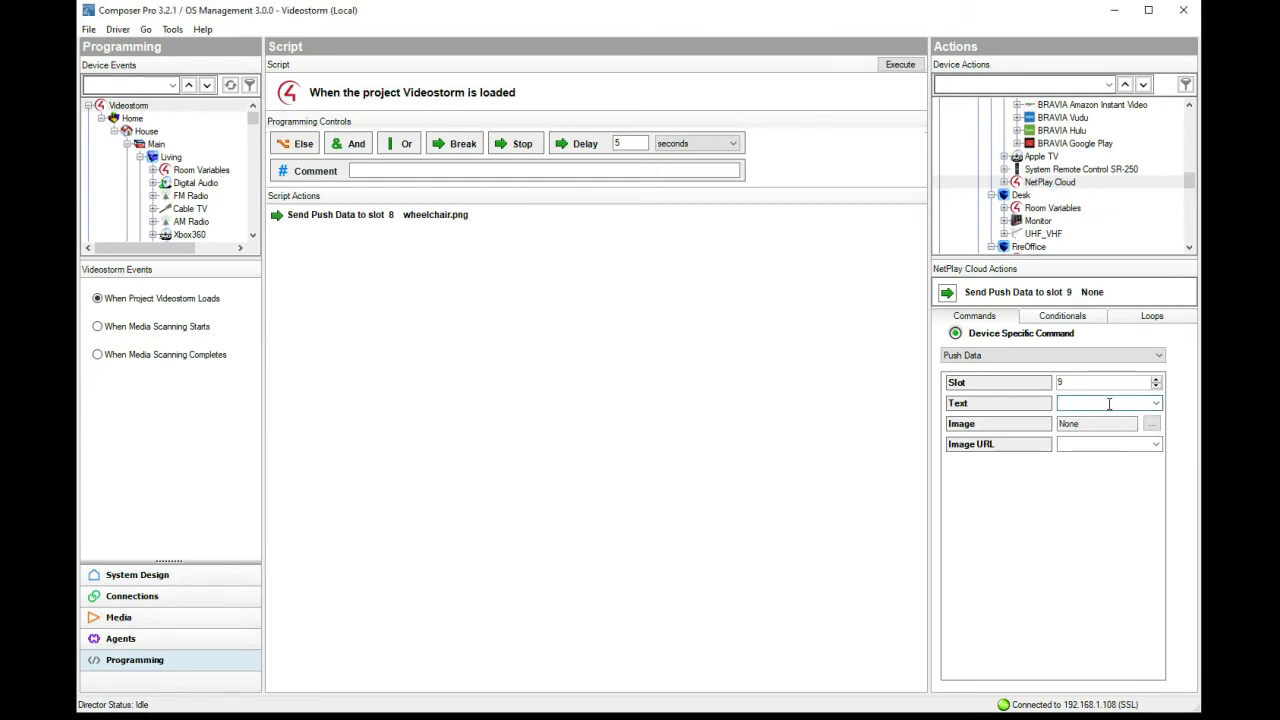
{"action": "type", "text": "Notice, Garagew"}
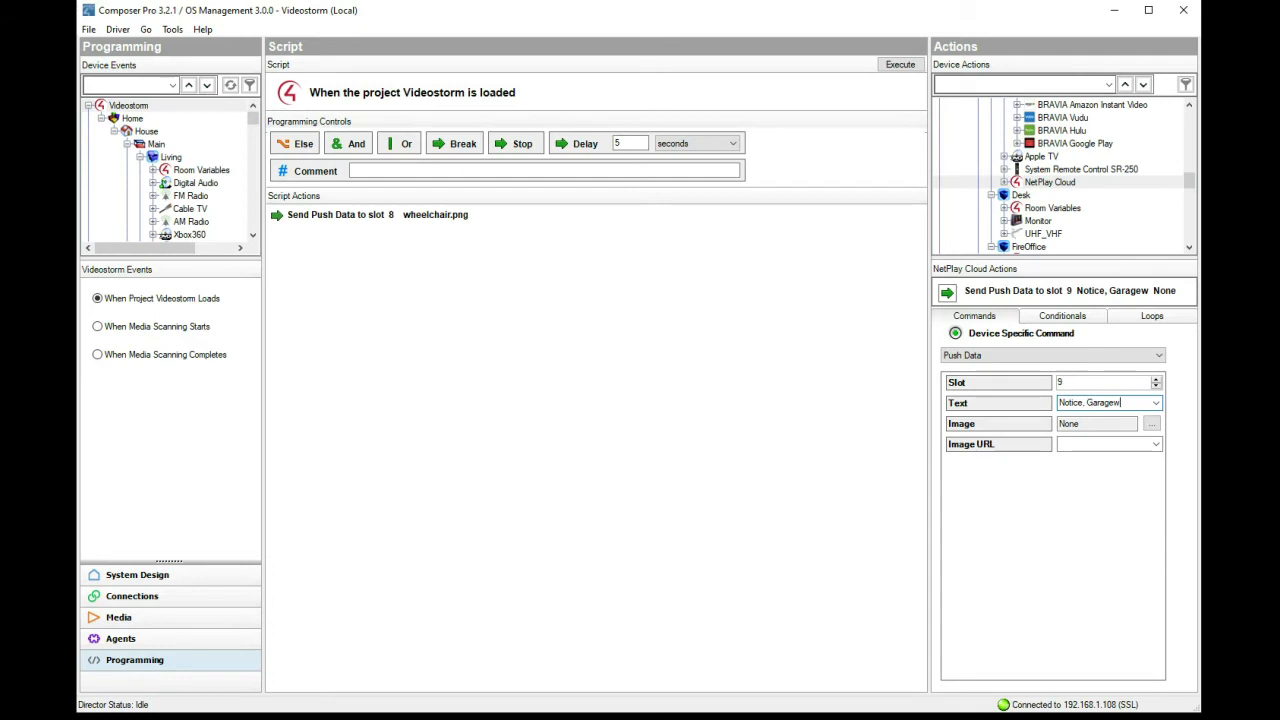
{"action": "key", "text": "BackSpace"}
{"action": "key", "text": "BackSpace"}
{"action": "type", "text": "door"}
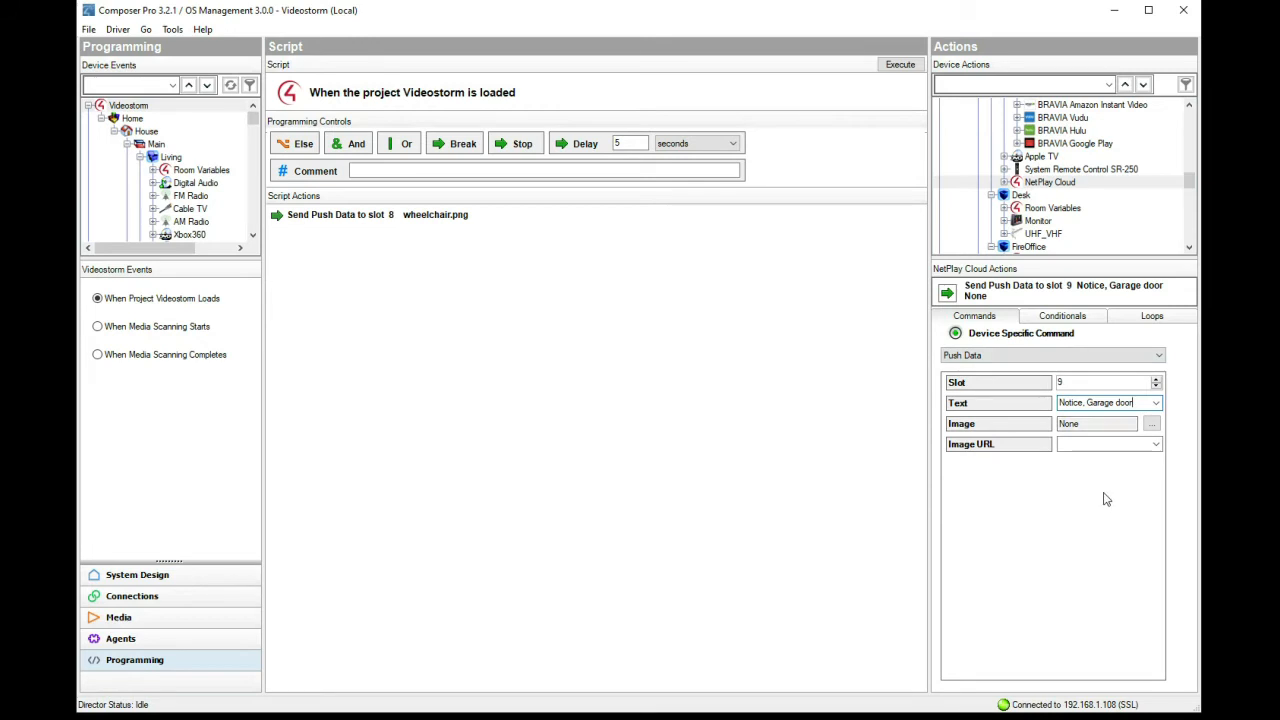
{"action": "left_click_drag", "start_coordinate": [950, 296], "coordinate": [392, 276]}
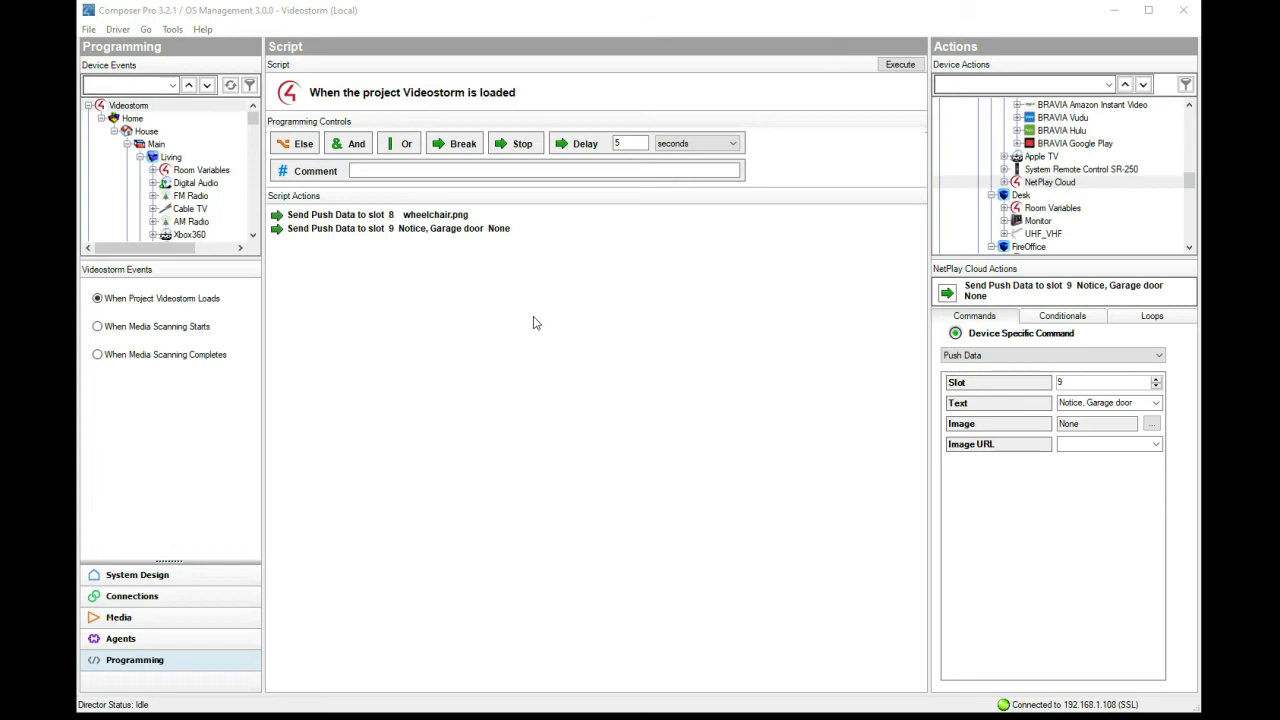
Switch the NetPlay Cloud action to Send Command and set its CMD to Screen Overlay.
{"action": "left_click", "coordinate": [1050, 357]}
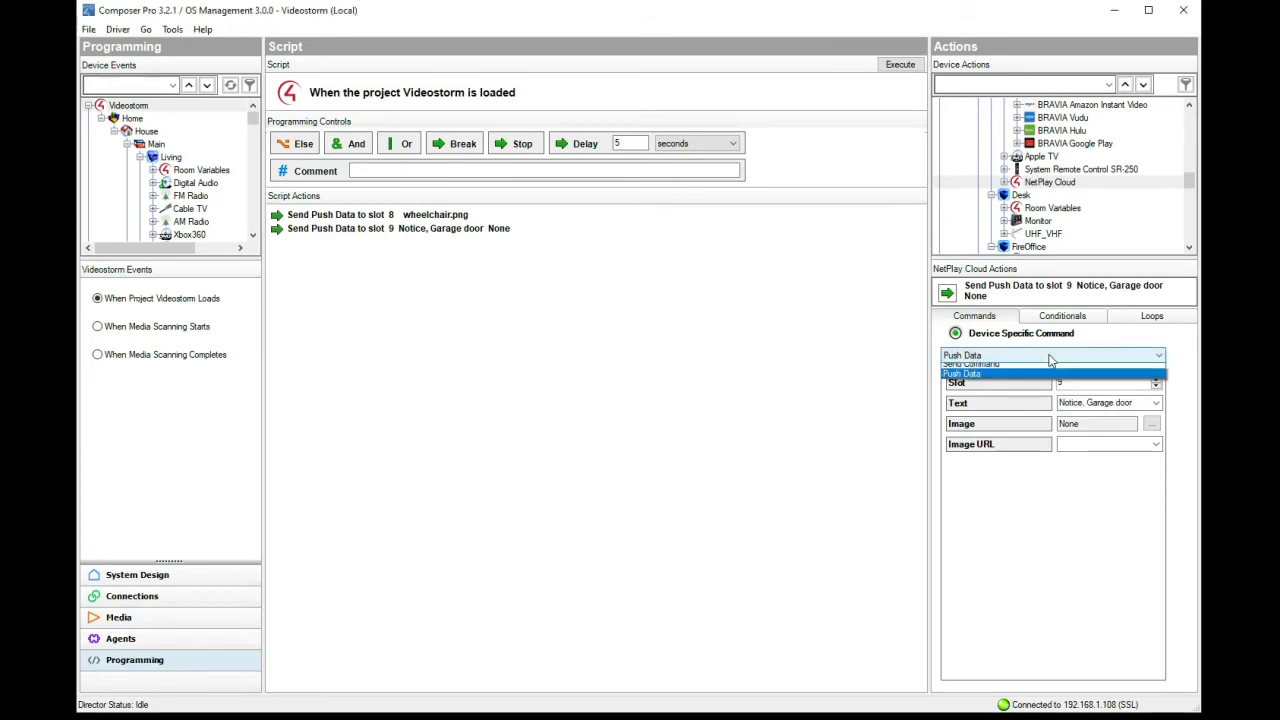
{"action": "left_click", "coordinate": [990, 369]}
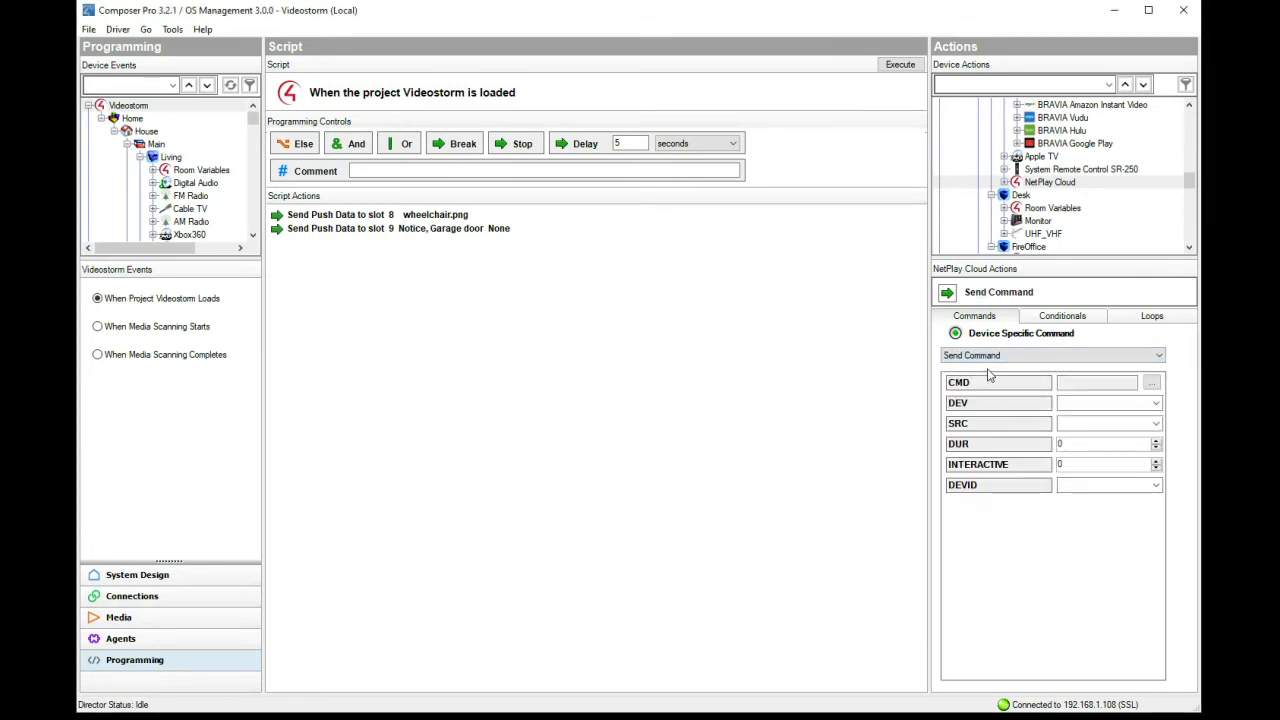
{"action": "left_click", "coordinate": [1151, 383]}
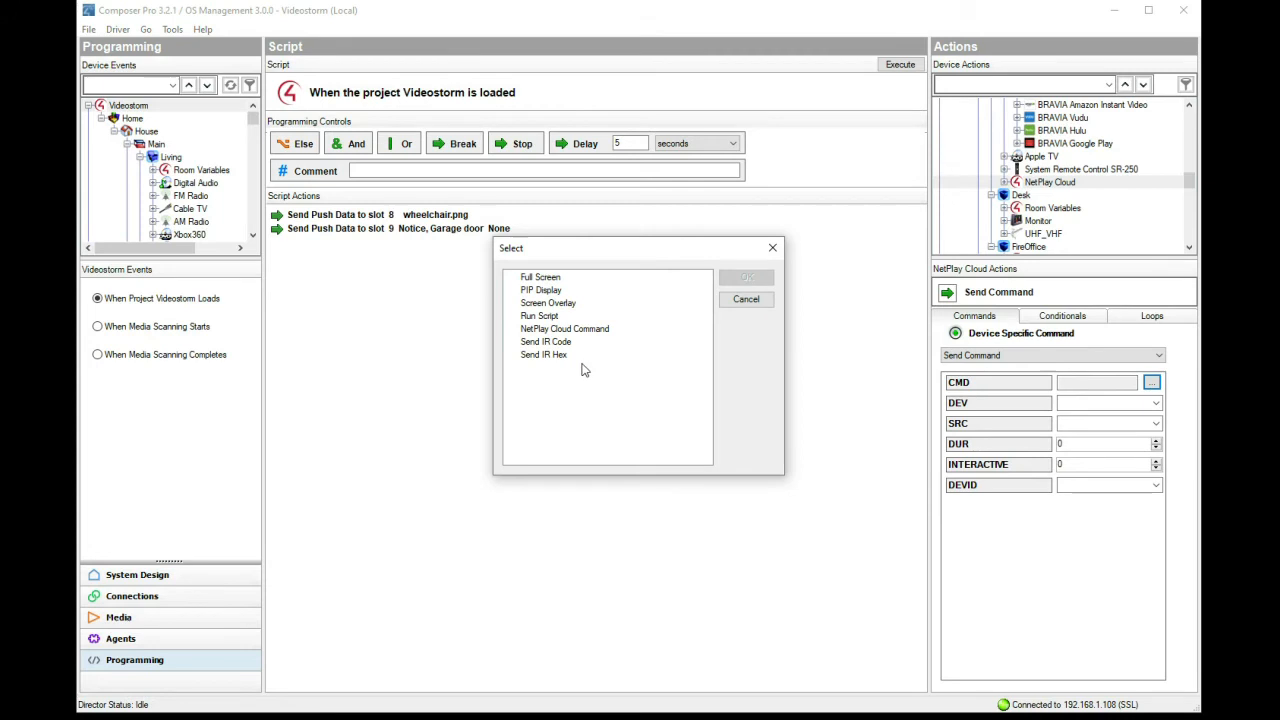
{"action": "left_click", "coordinate": [548, 303]}
{"action": "left_click", "coordinate": [746, 277]}
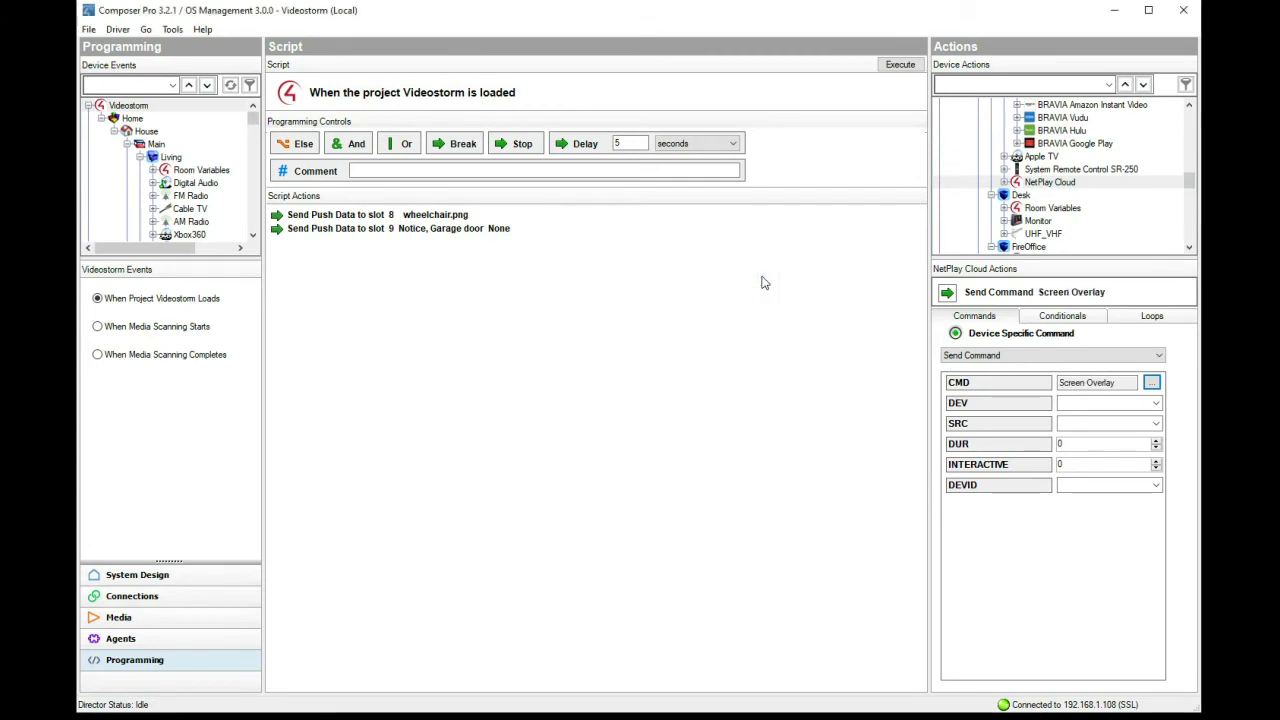
Set the Screen Overlay command's DEV value to SonyOffice.
{"action": "left_click", "coordinate": [1156, 404]}
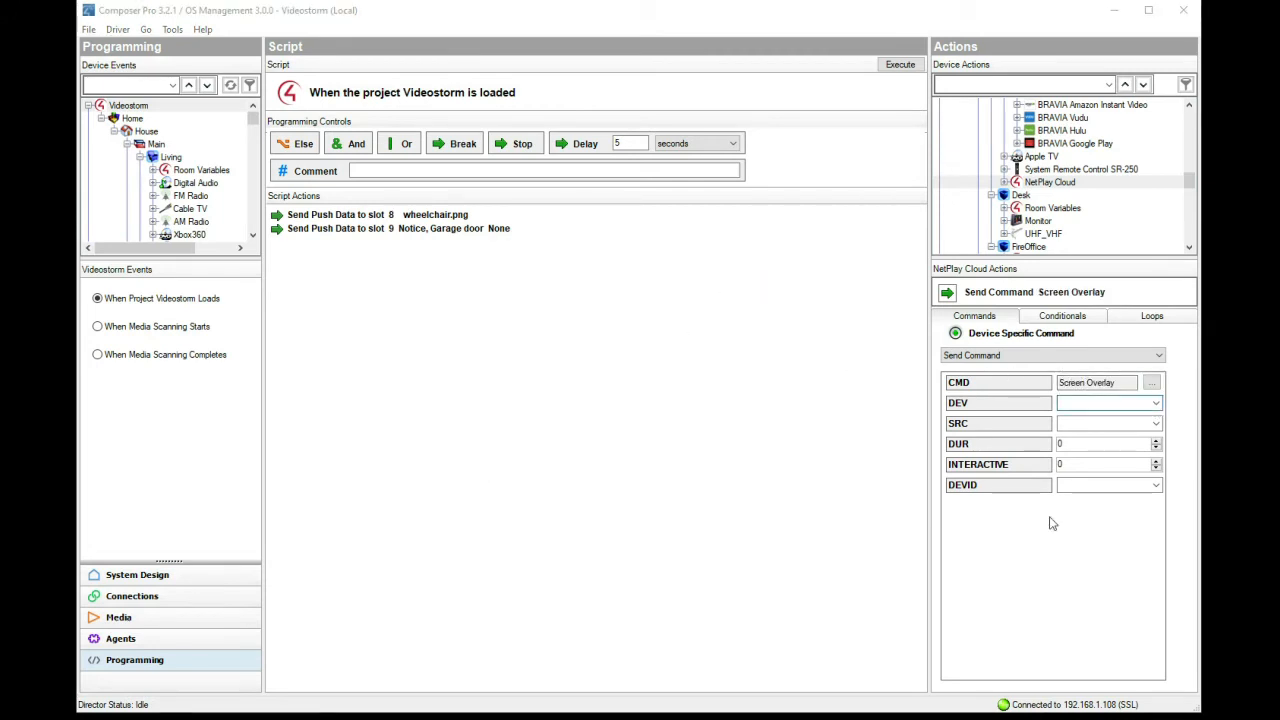
{"action": "left_click", "coordinate": [1073, 404]}
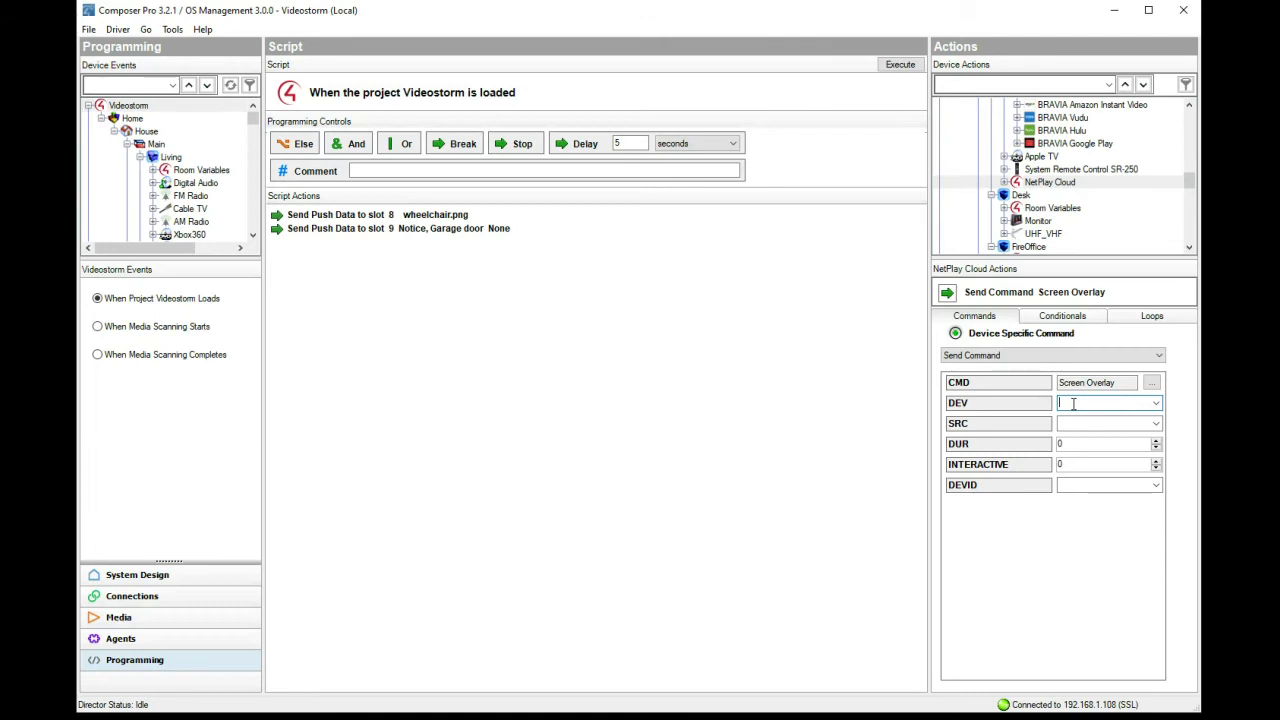
{"action": "type", "text": "SonyOffice"}
{"action": "left_click", "coordinate": [1075, 424]}
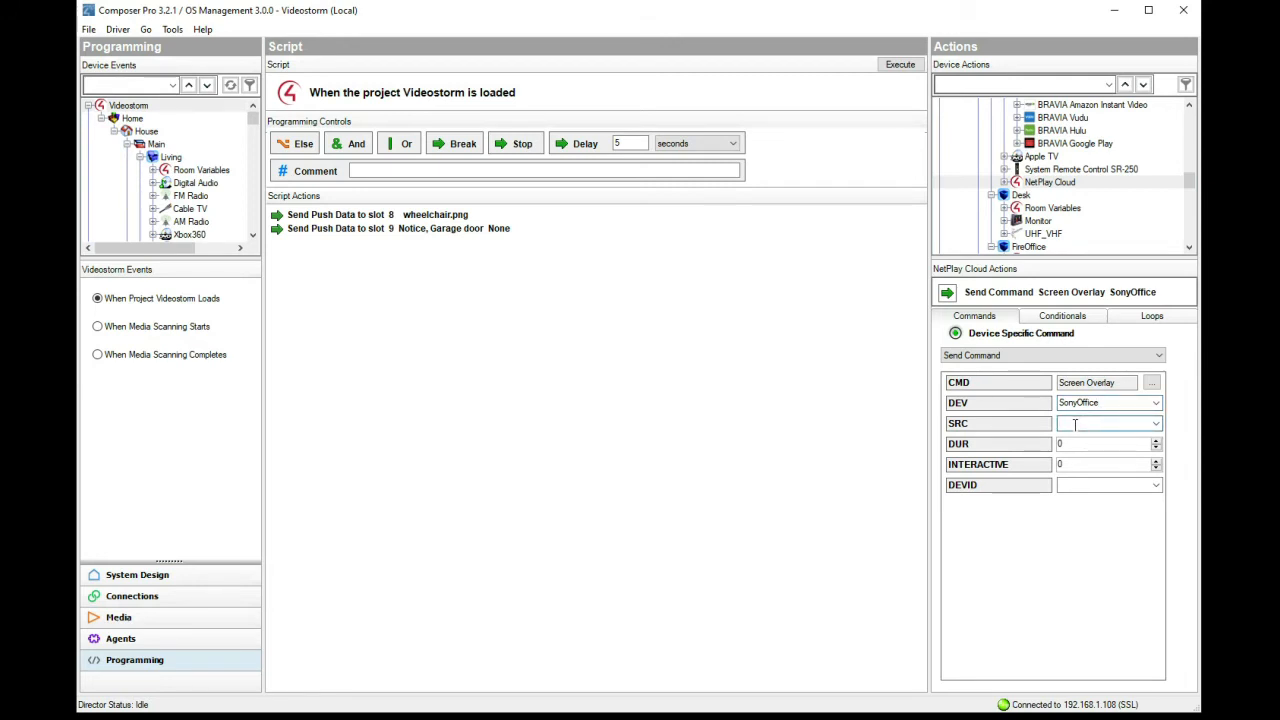
Set the Screen Overlay command's SRC to c4demo1 and DUR to 30, and add it to the project-load script.
{"action": "type", "text": "c4de"}
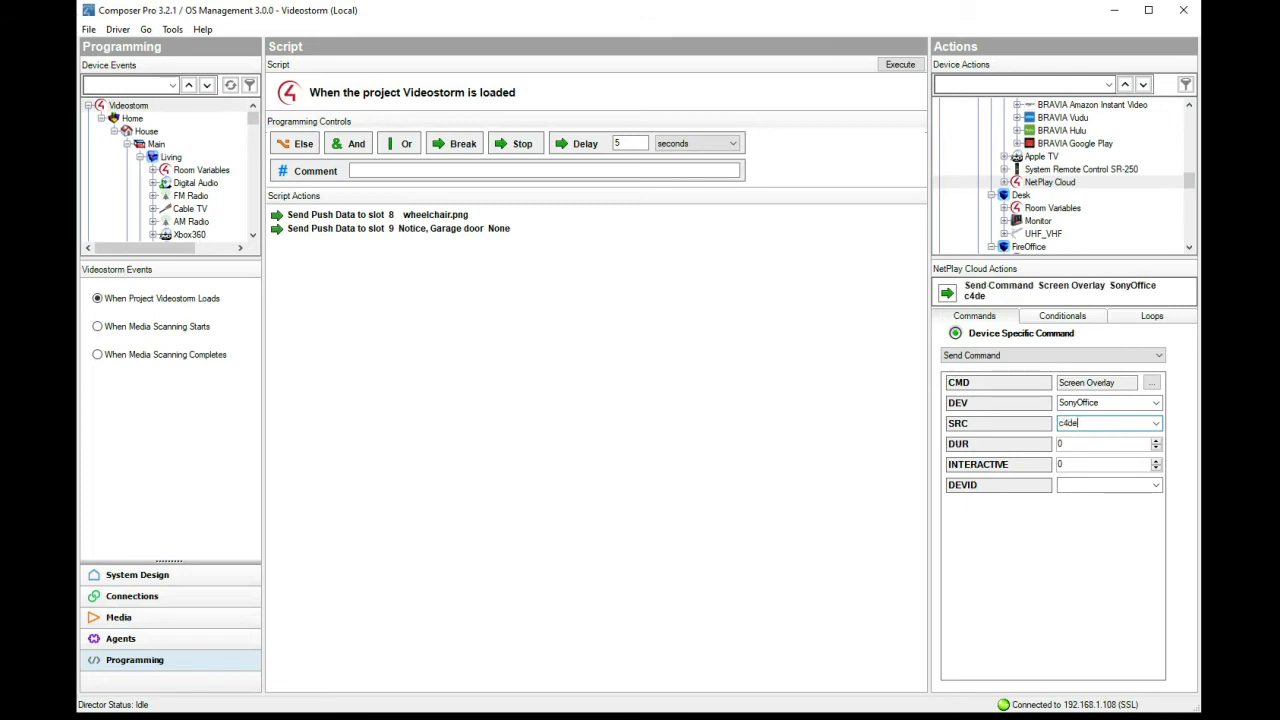
{"action": "type", "text": "mo1"}
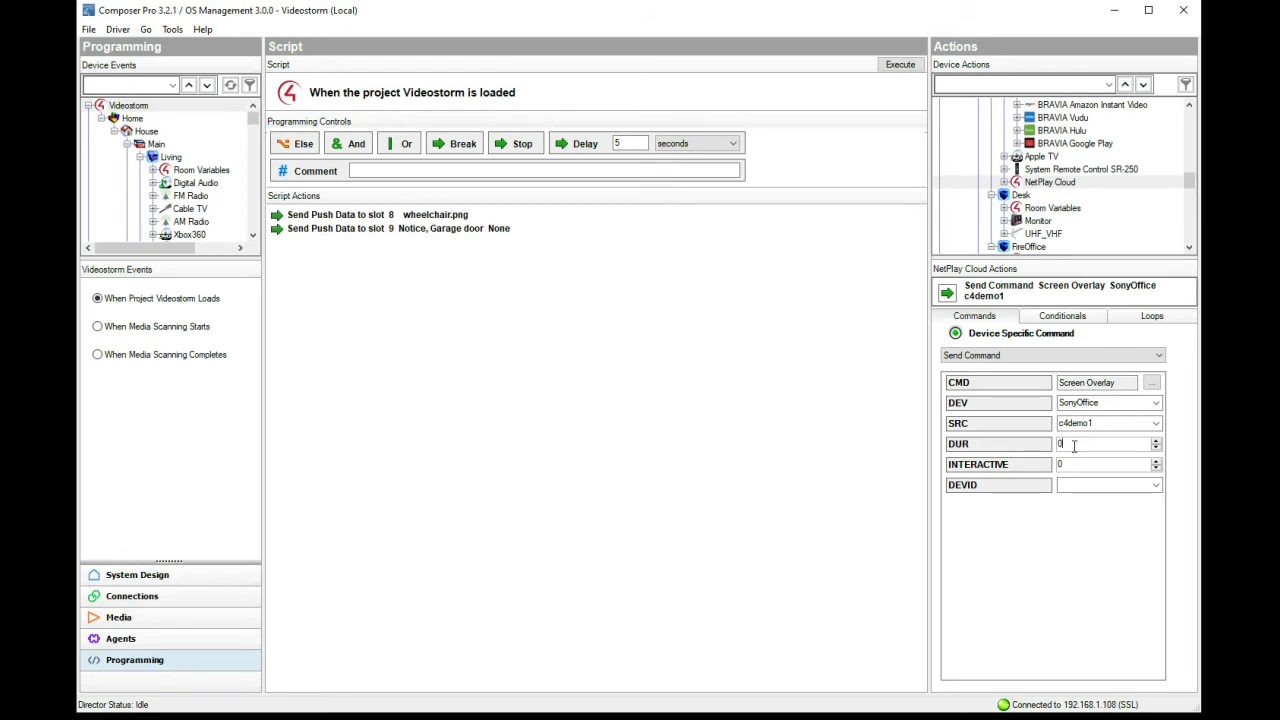
{"action": "left_click_drag", "start_coordinate": [1074, 447], "coordinate": [1058, 447]}
{"action": "type", "text": "30"}
{"action": "left_click_drag", "start_coordinate": [946, 292], "coordinate": [330, 281]}
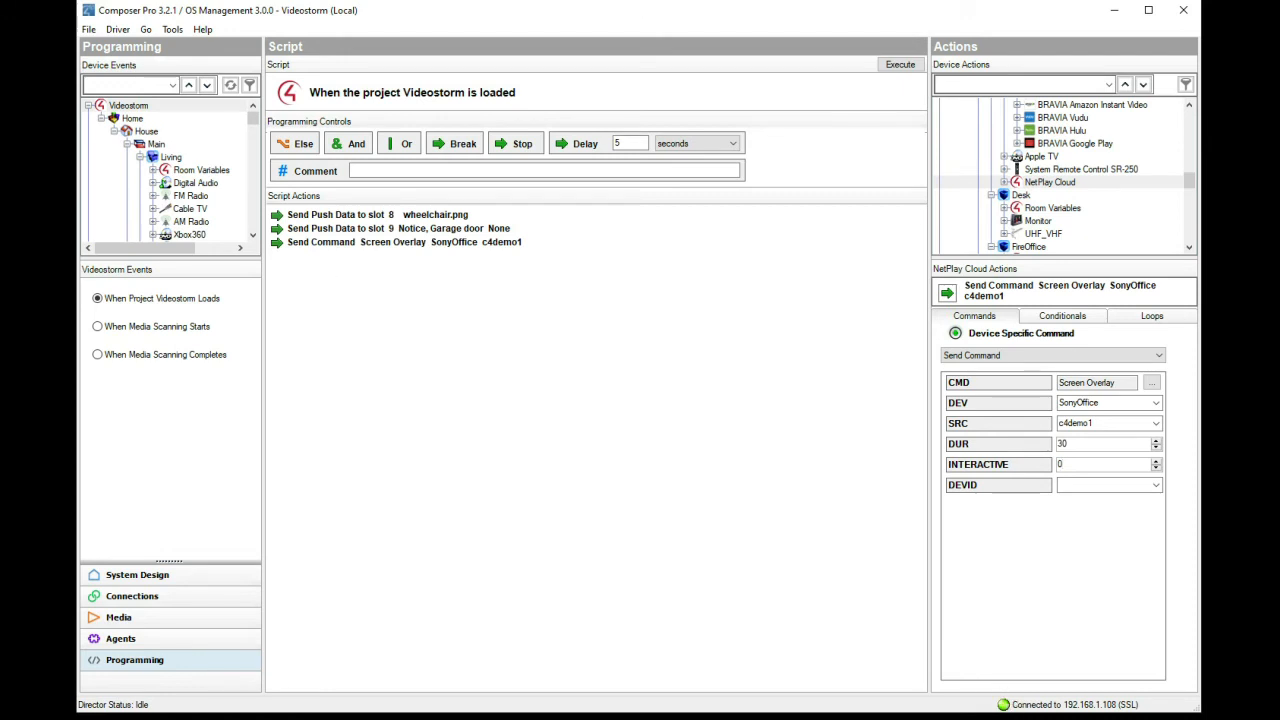
Execute the project-load script to test the push data and overlay commands.
{"action": "left_click", "coordinate": [1020, 716]}
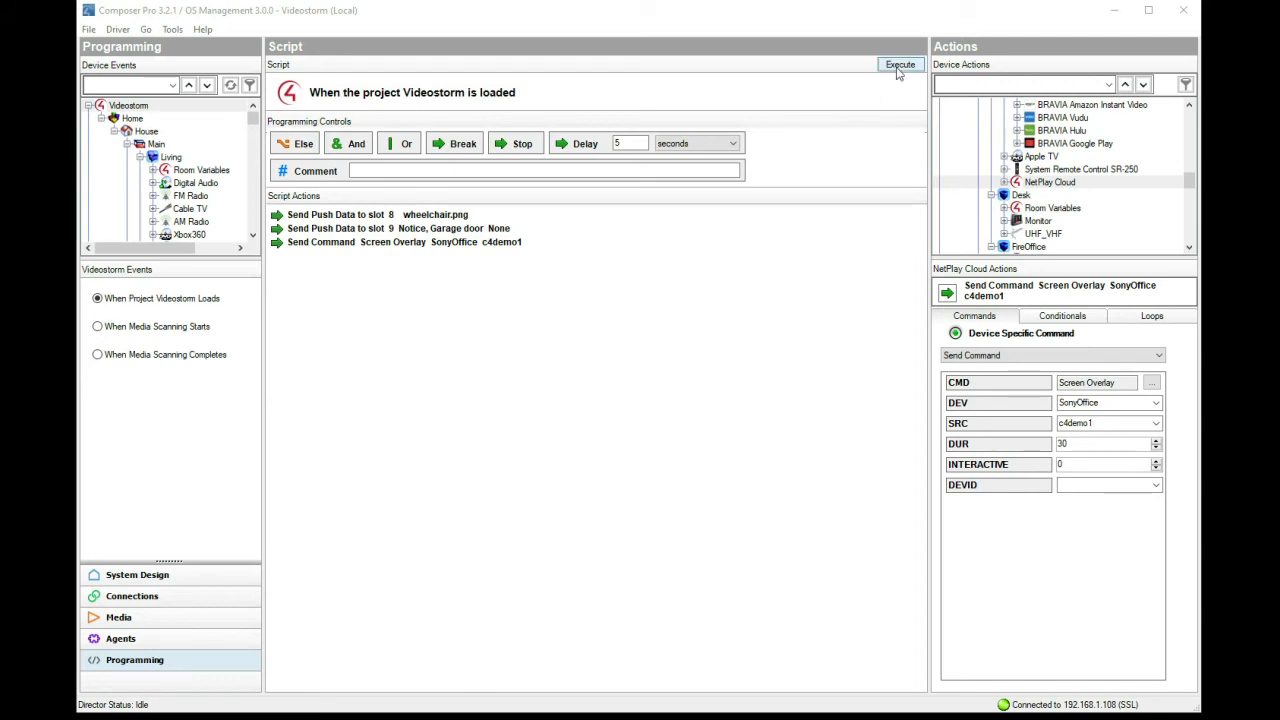
{"action": "left_click", "coordinate": [898, 66]}
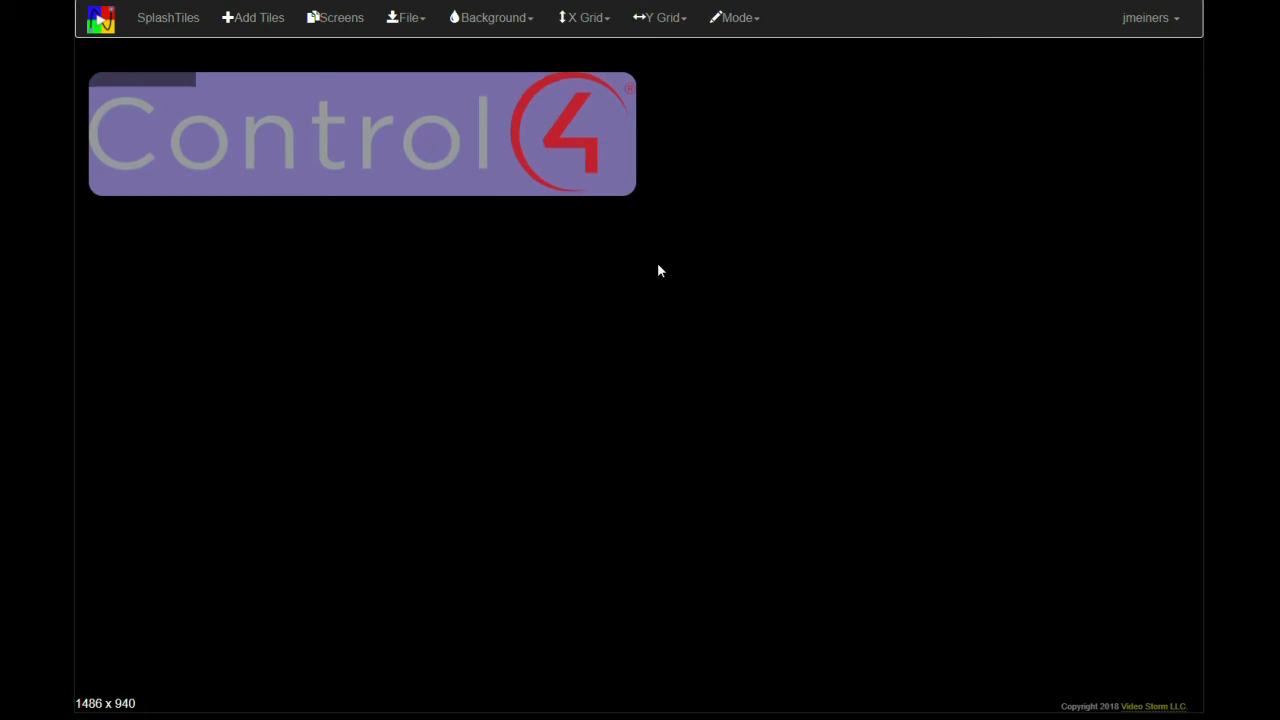
In the SplashTiles web app, open the NetPlay Cloud account linking page and copy the C4Driver device ID.
{"action": "left_click", "coordinate": [1155, 25]}
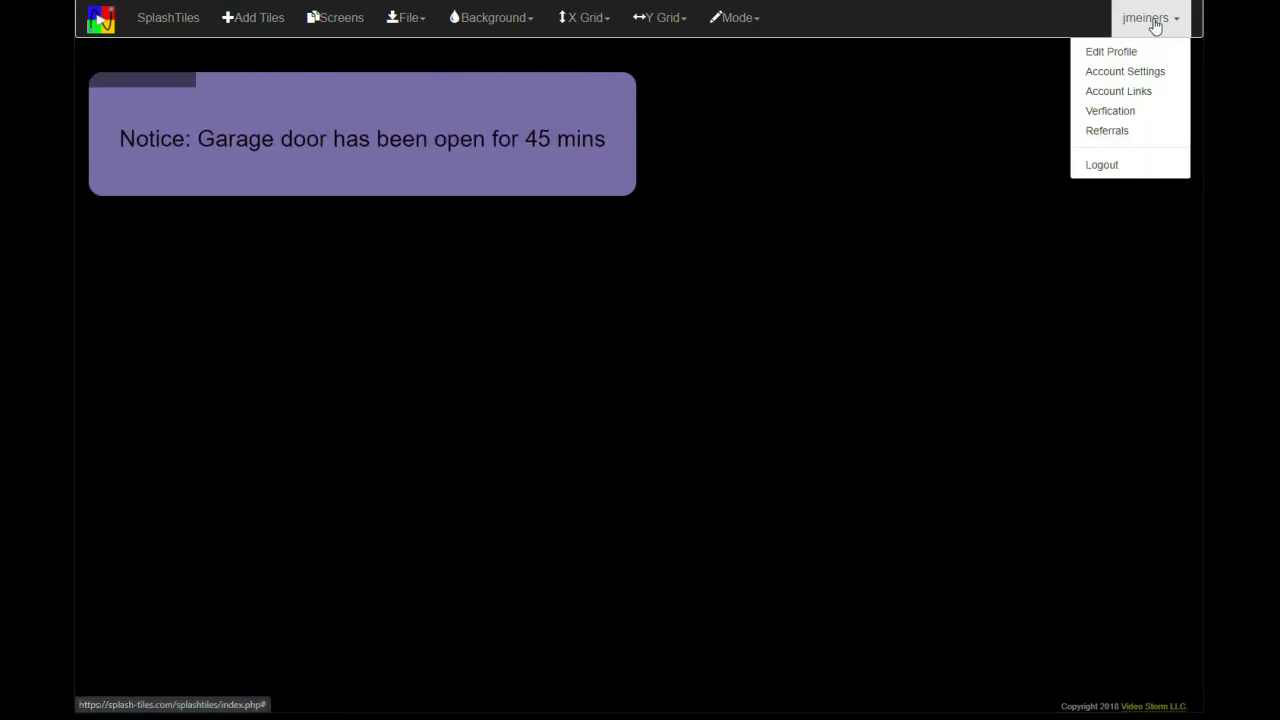
{"action": "left_click", "coordinate": [1131, 93]}
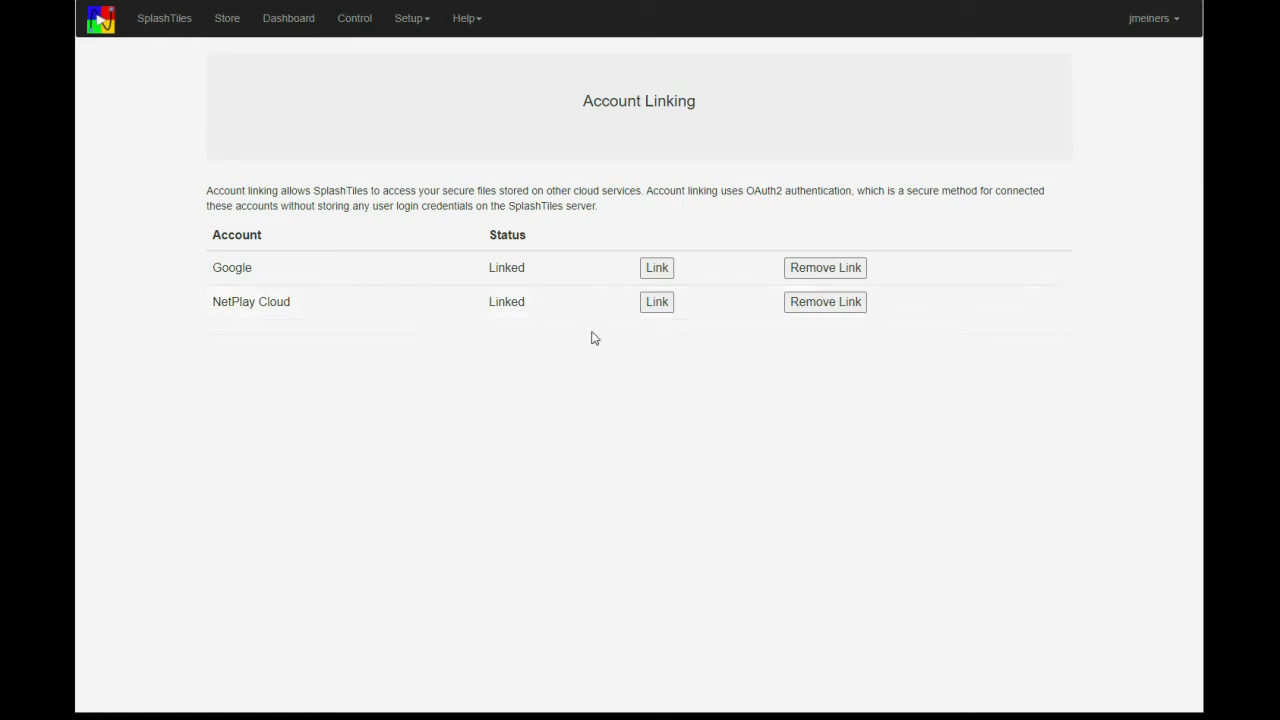
{"action": "left_click", "coordinate": [657, 303]}
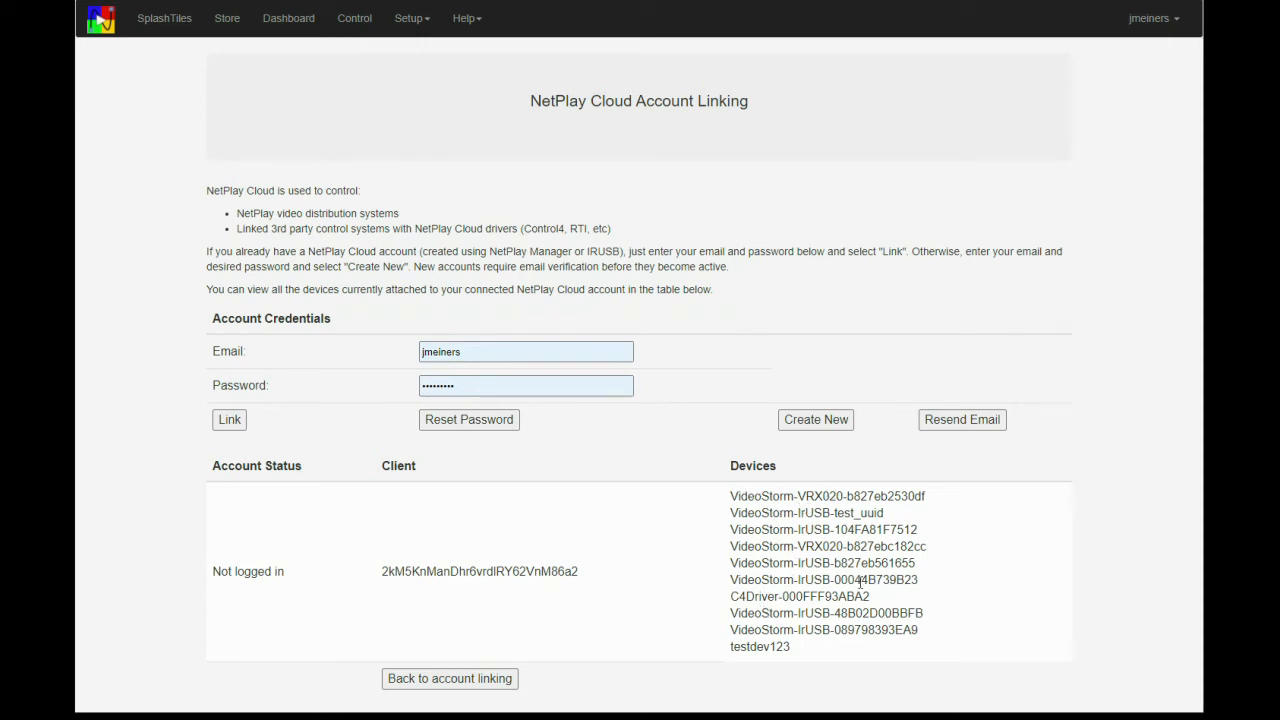
{"action": "left_click_drag", "start_coordinate": [870, 596], "coordinate": [729, 596]}
{"action": "key", "text": "ctrl+c"}
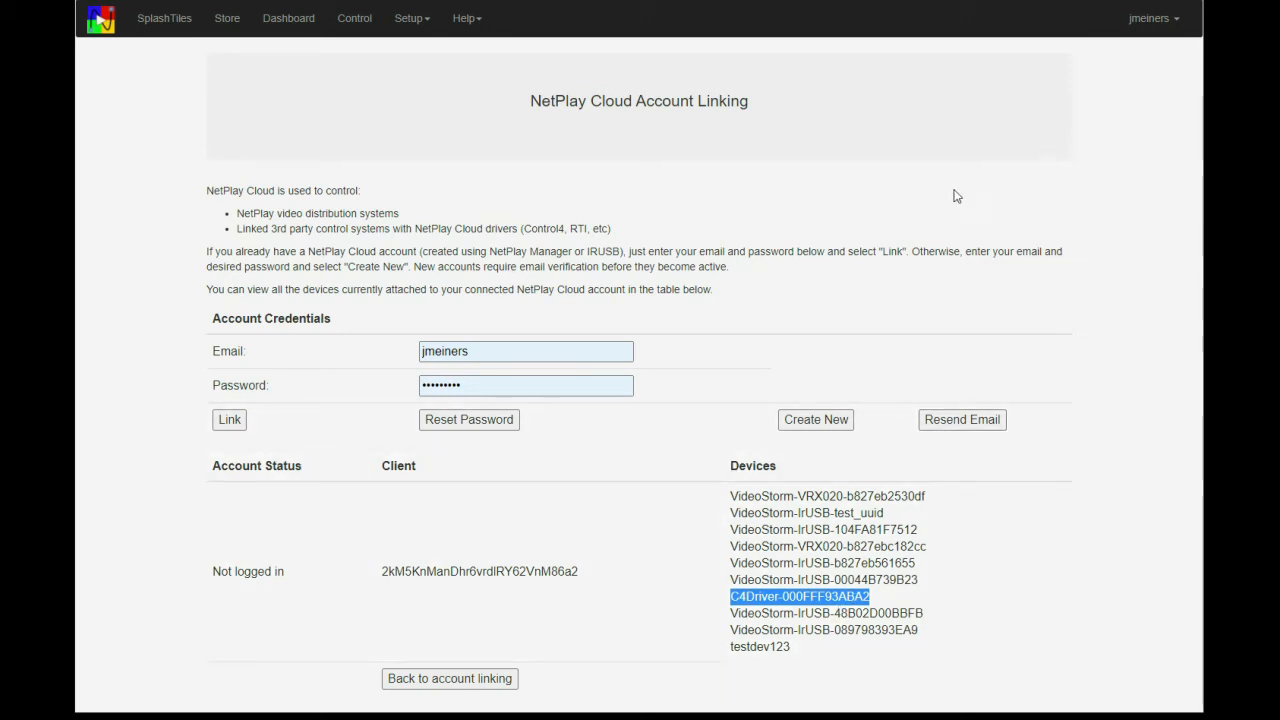
Return to the dashboard and start adding a NetPlay command tile from the Control category.
{"action": "left_click", "coordinate": [300, 18]}
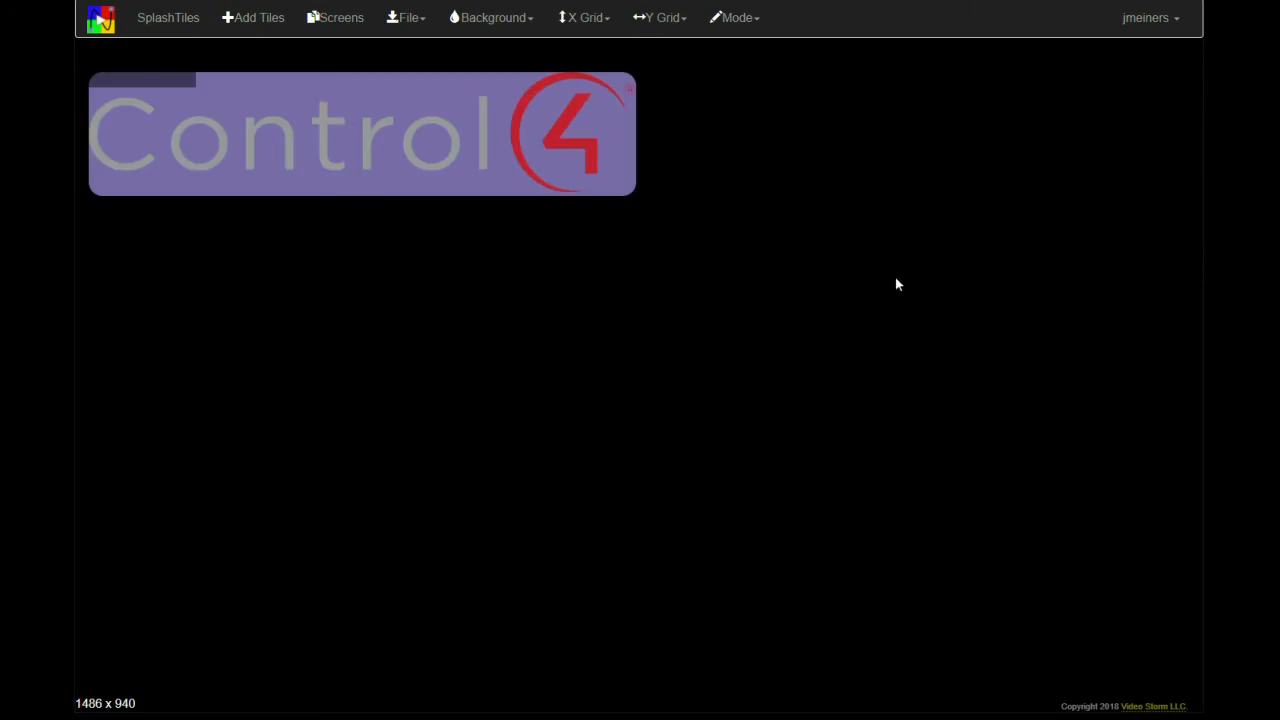
{"action": "left_click", "coordinate": [251, 27]}
{"action": "scroll", "coordinate": [557, 400], "scroll_direction": "down", "scroll_amount": 10}
{"action": "scroll", "coordinate": [557, 400], "scroll_direction": "down", "scroll_amount": 4}
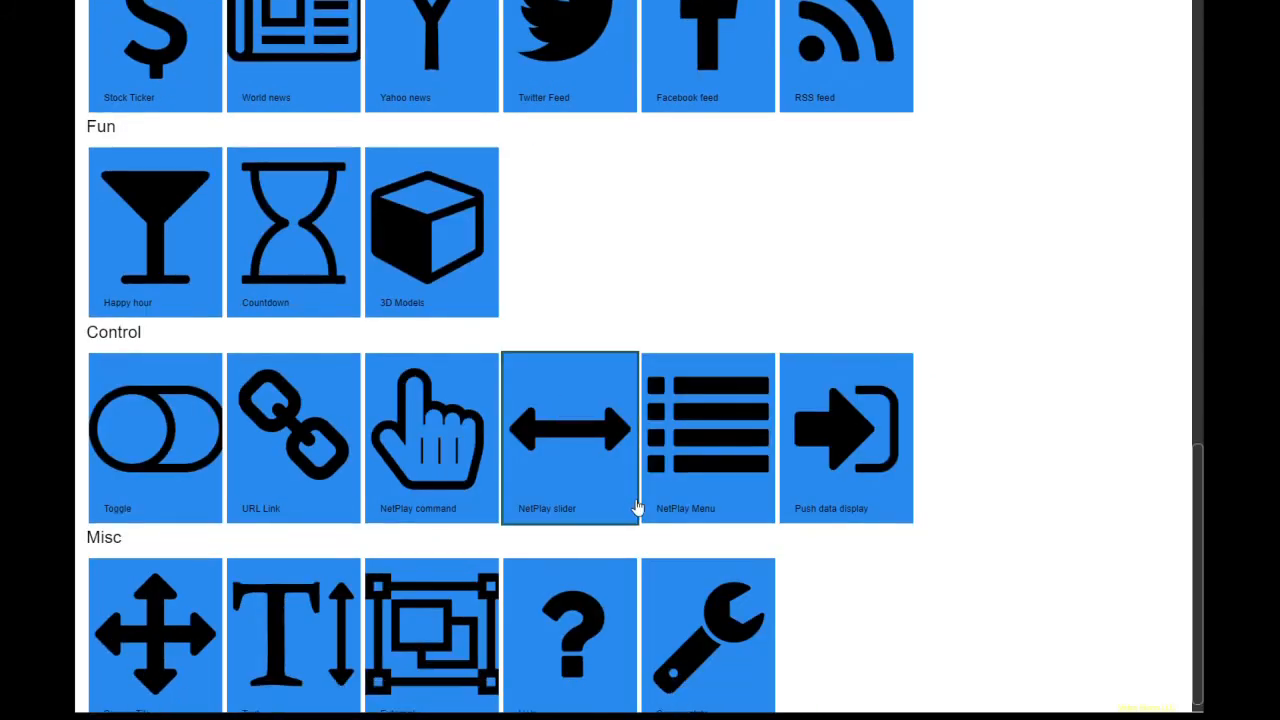
{"action": "left_click", "coordinate": [418, 441]}
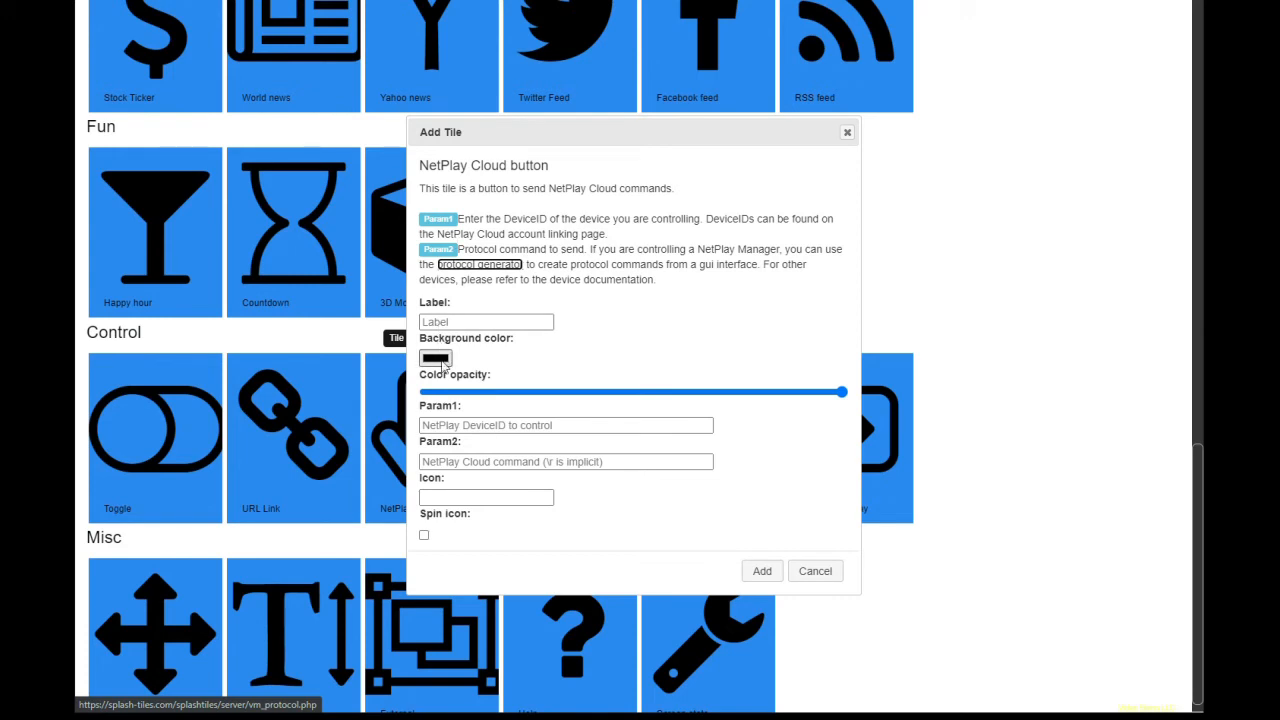
Set the new tile's background color to a very light grey, about RGB 234, 229, 235.
{"action": "left_click", "coordinate": [440, 359]}
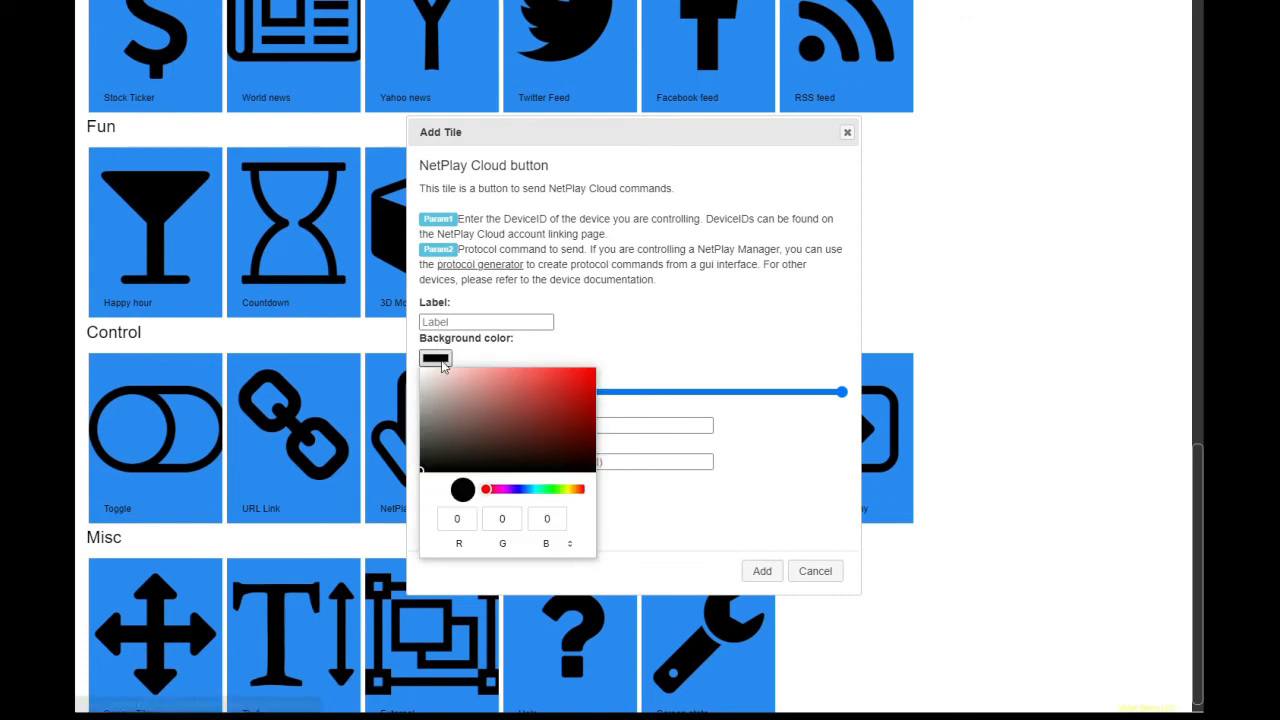
{"action": "left_click", "coordinate": [507, 490]}
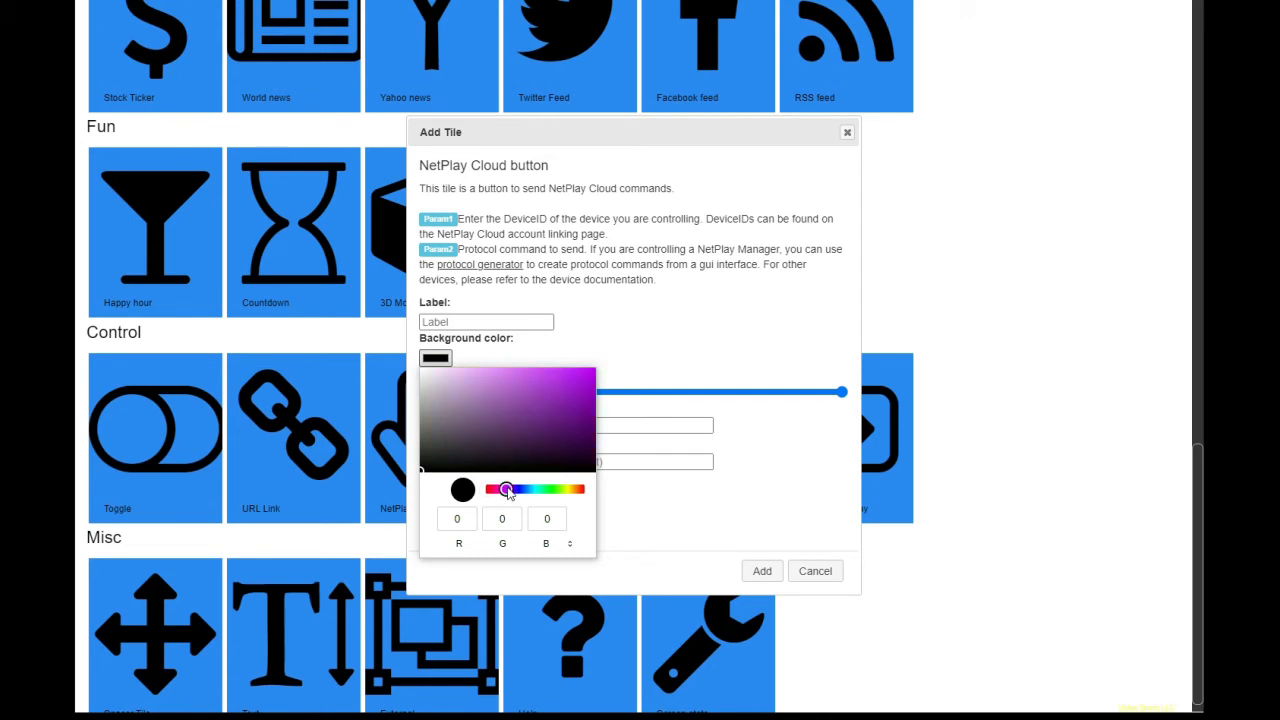
{"action": "left_click", "coordinate": [425, 376]}
{"action": "left_click", "coordinate": [686, 523]}
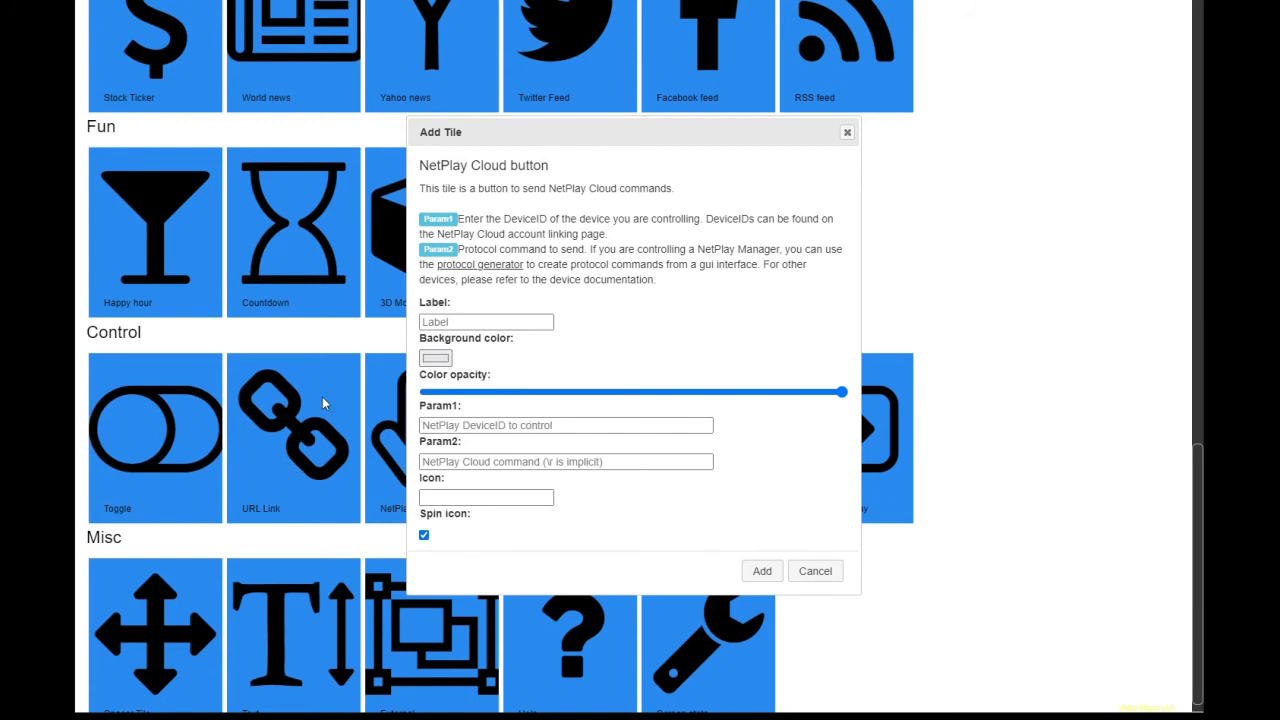
Paste the copied C4Driver device ID as the tile's Param1 and set Param2 to EVENT1.
{"action": "left_click", "coordinate": [488, 421]}
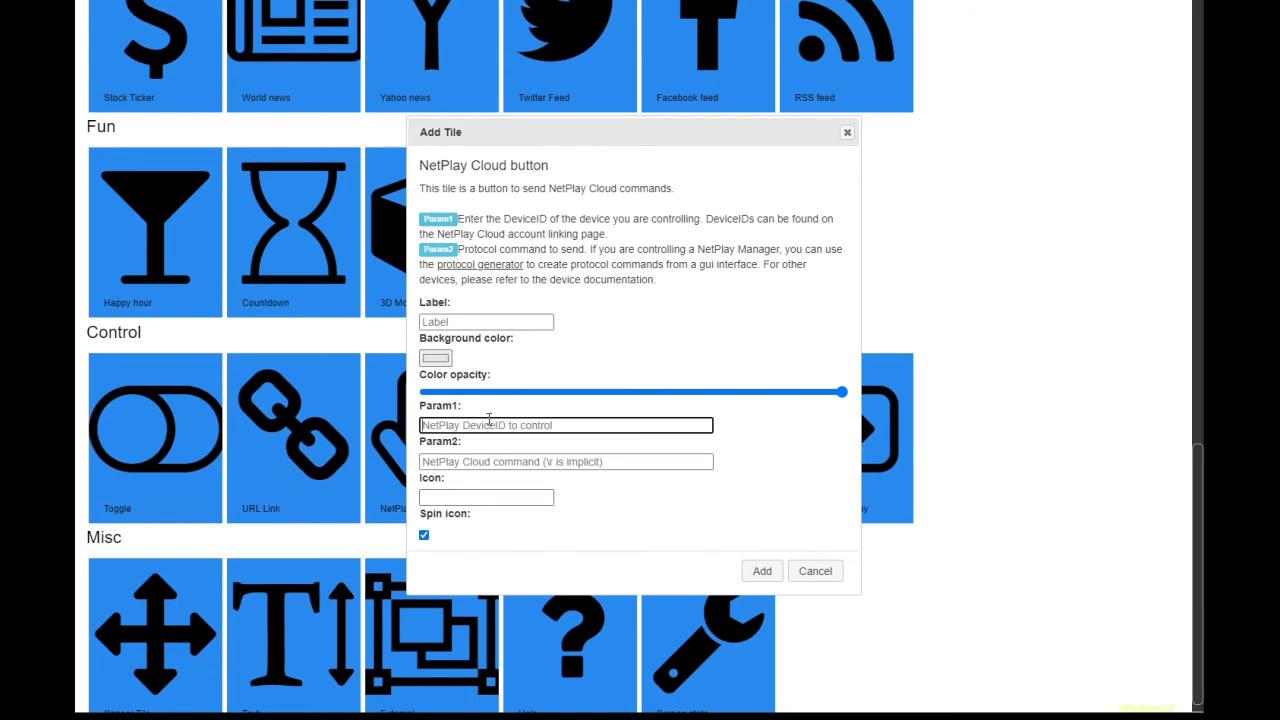
{"action": "key", "text": "ctrl+v"}
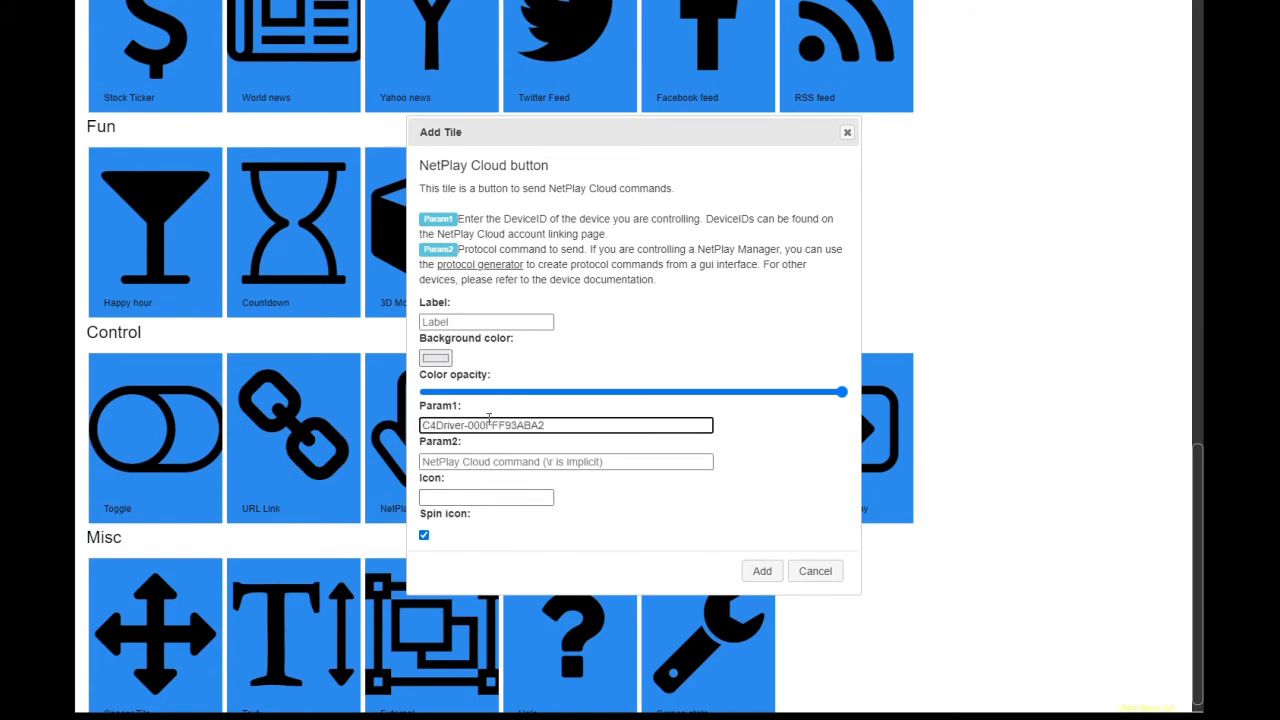
{"action": "left_click", "coordinate": [480, 462]}
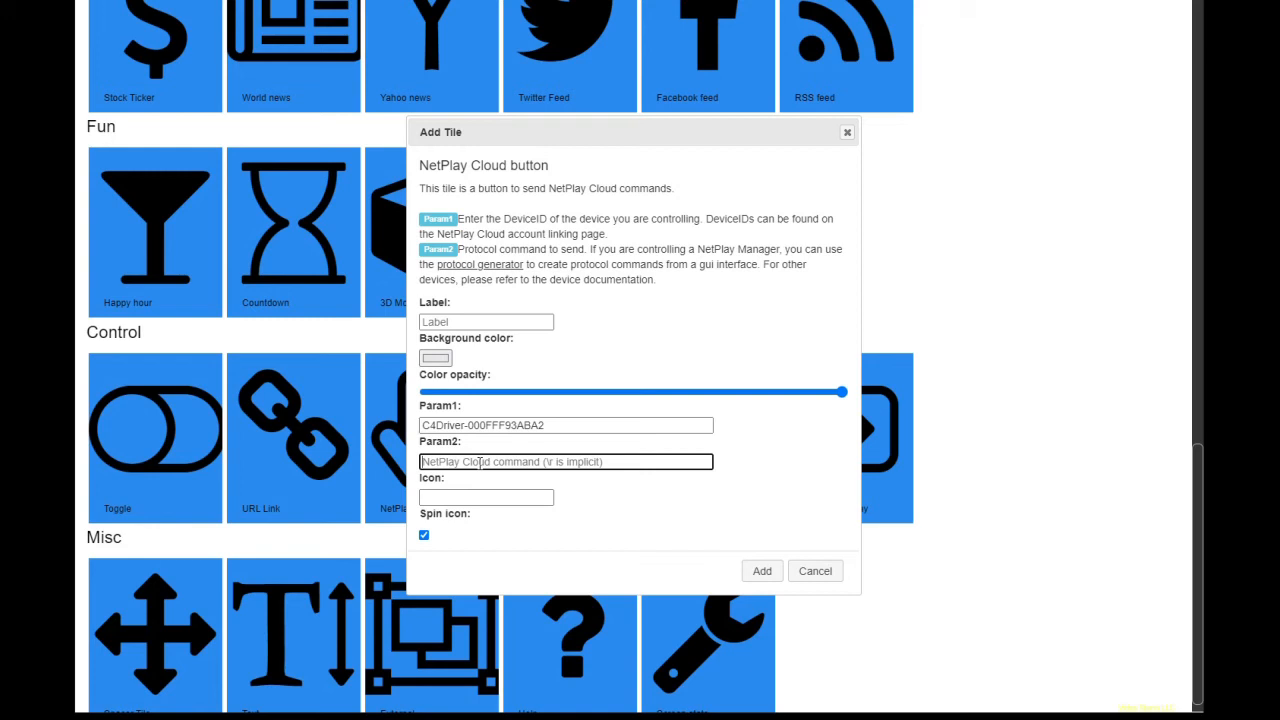
{"action": "type", "text": "EVENT1"}
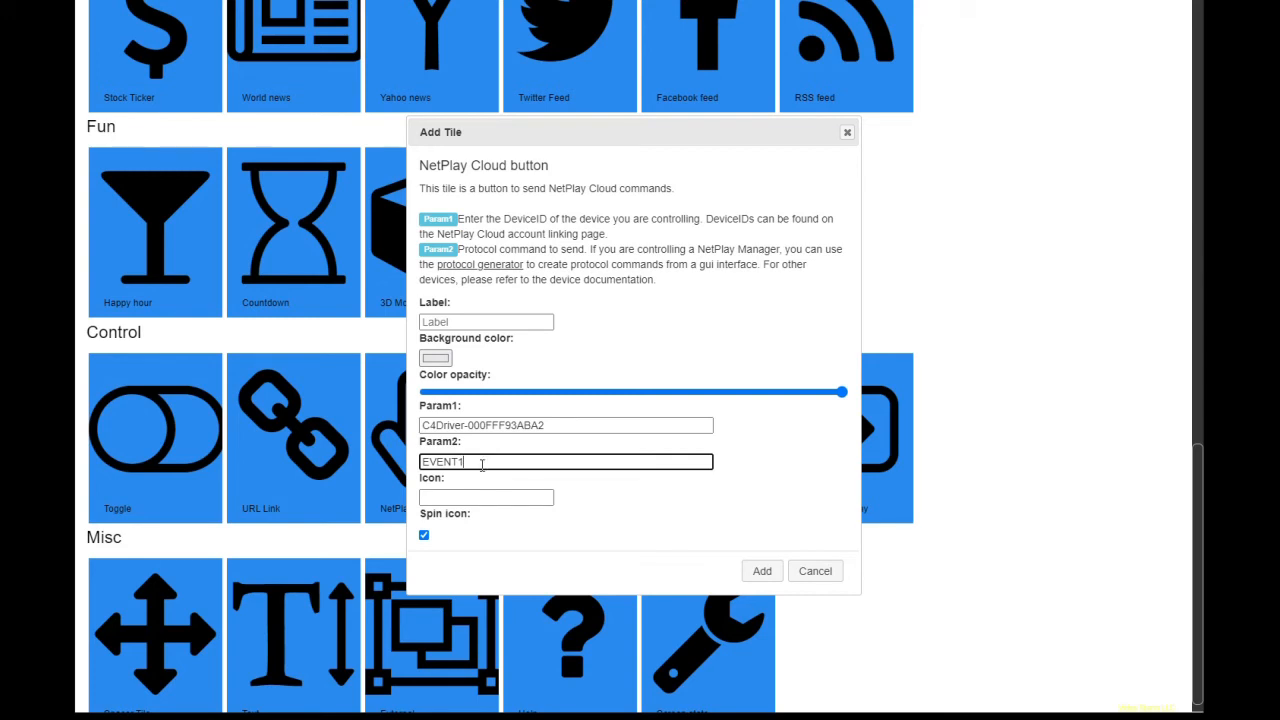
{"action": "left_click", "coordinate": [664, 505]}
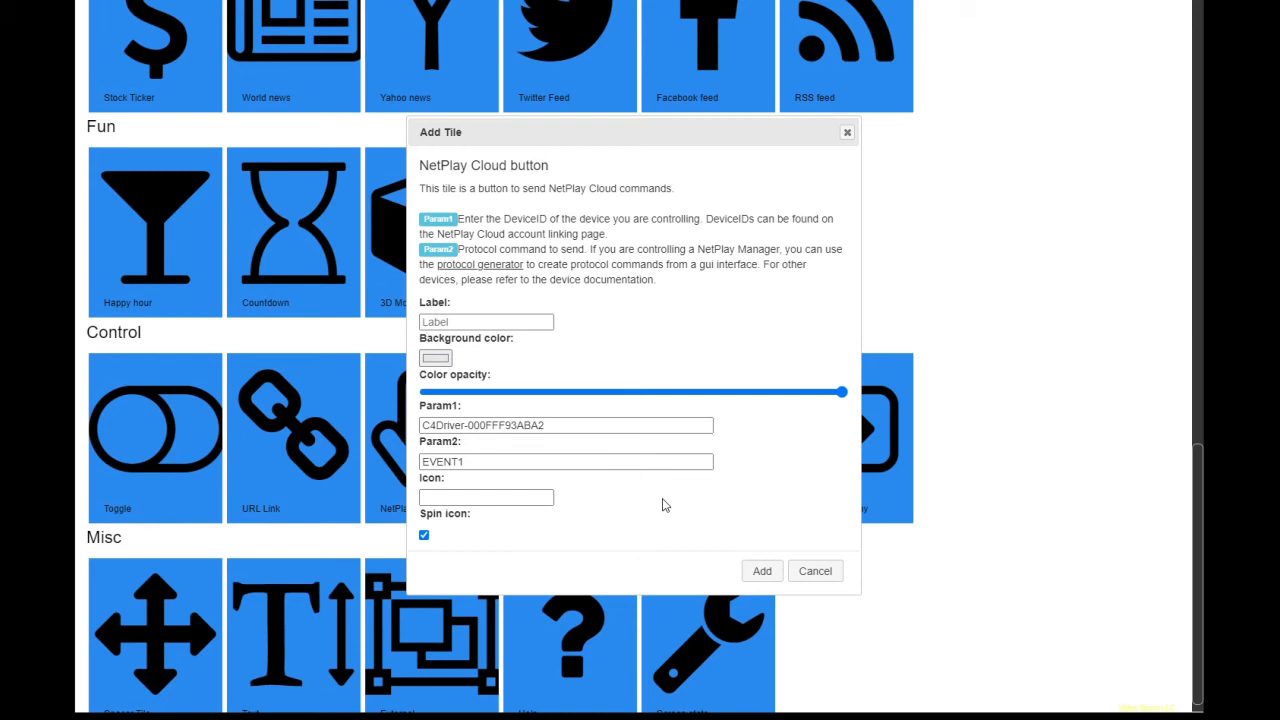
Choose the fa-sort-amount-desc icon, add the tile and return to the dashboard.
{"action": "left_click", "coordinate": [440, 497]}
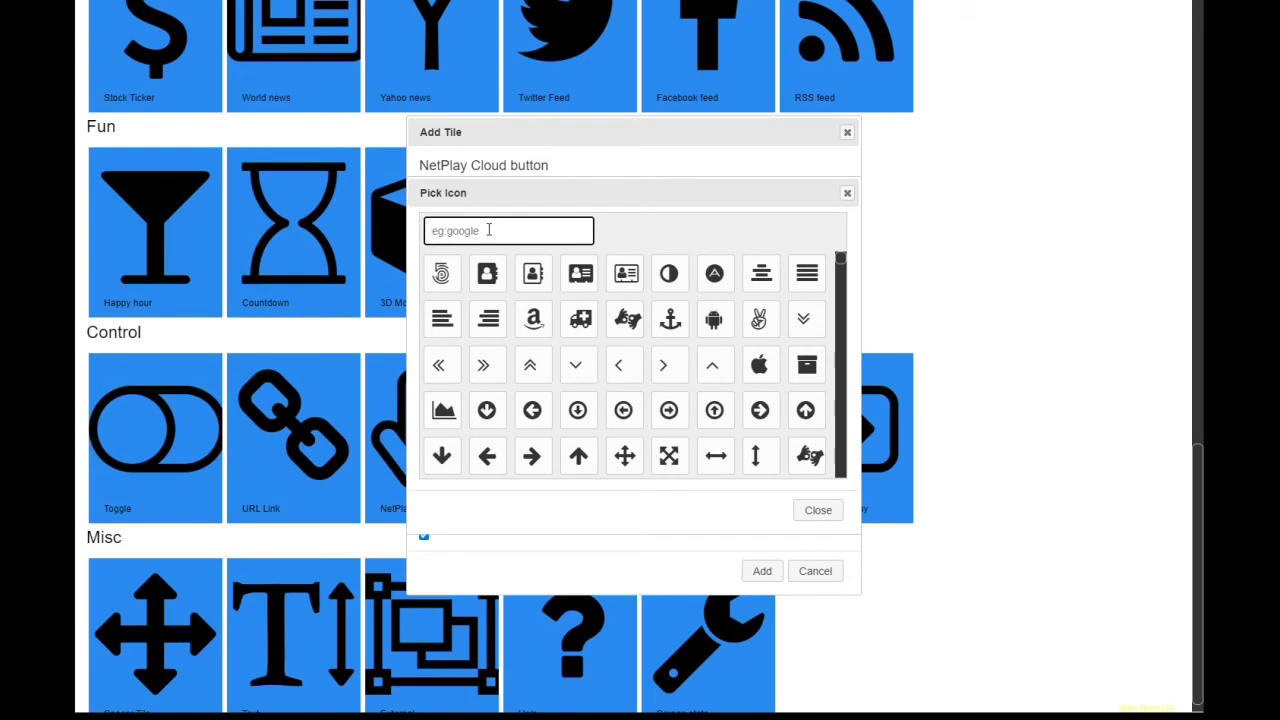
{"action": "type", "text": "sort"}
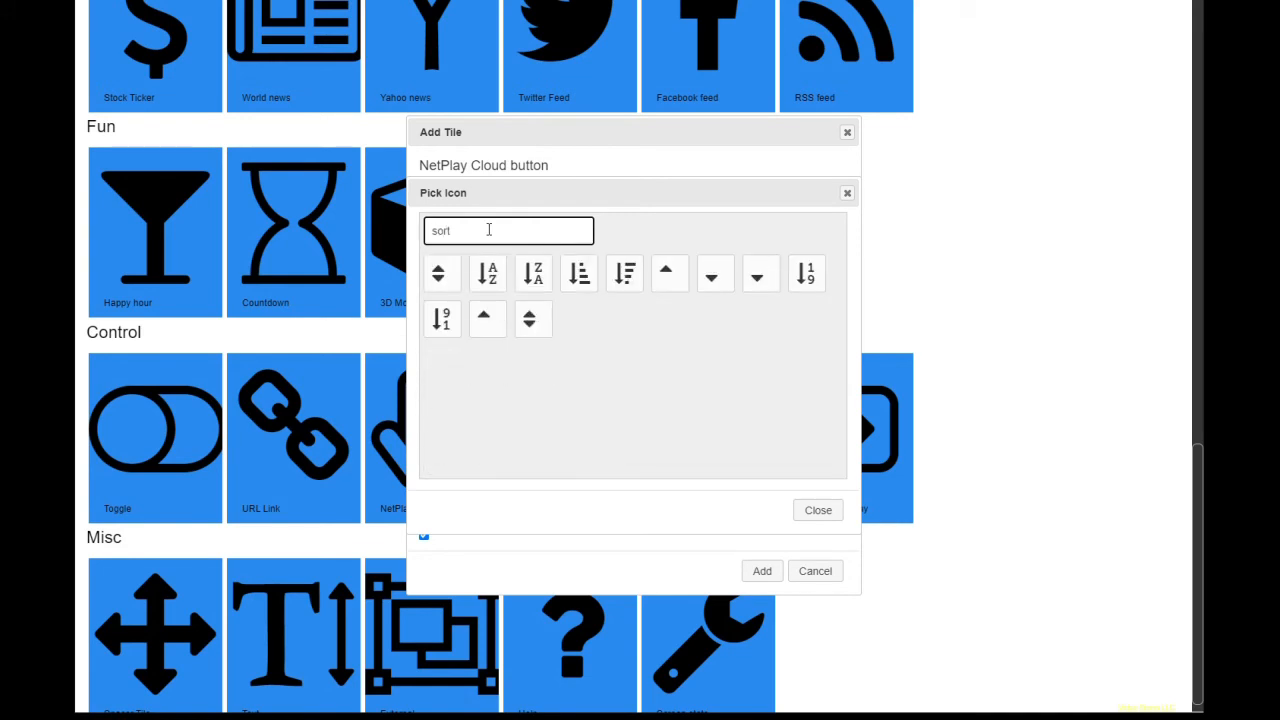
{"action": "left_click", "coordinate": [626, 280]}
{"action": "left_click", "coordinate": [818, 508]}
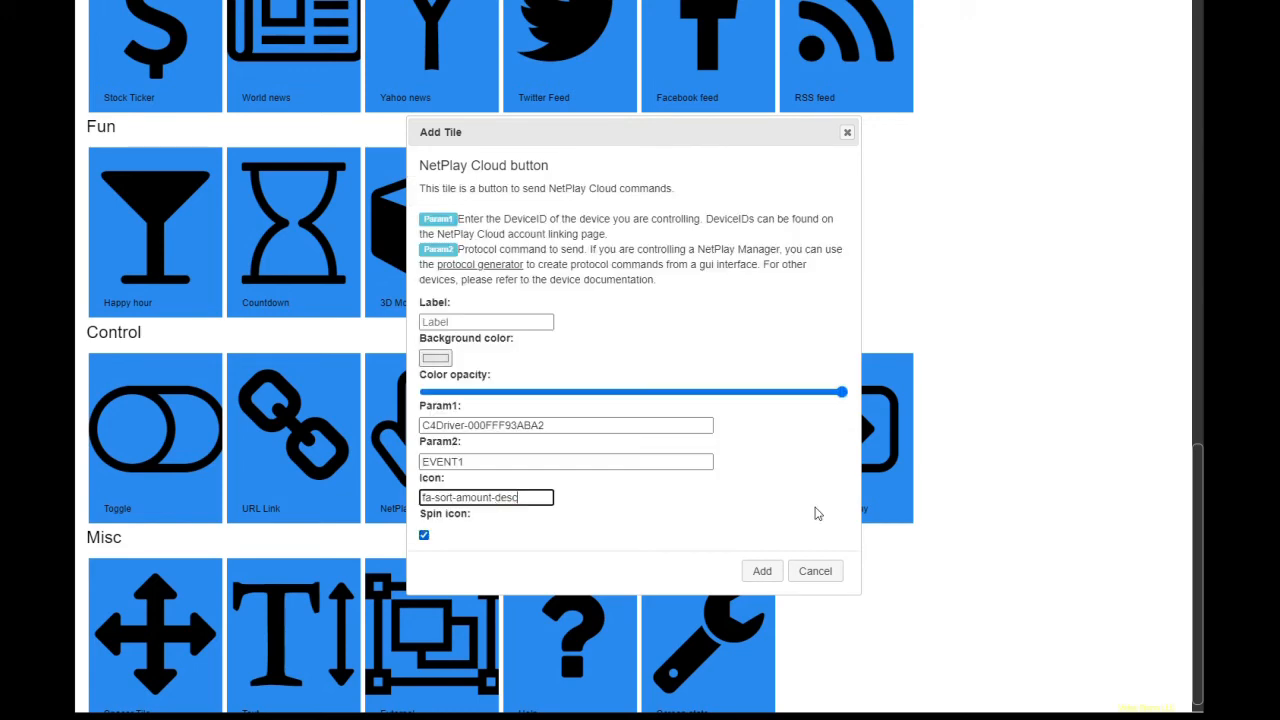
{"action": "left_click", "coordinate": [762, 571]}
{"action": "scroll", "coordinate": [1012, 582], "scroll_direction": "up", "scroll_amount": 10}
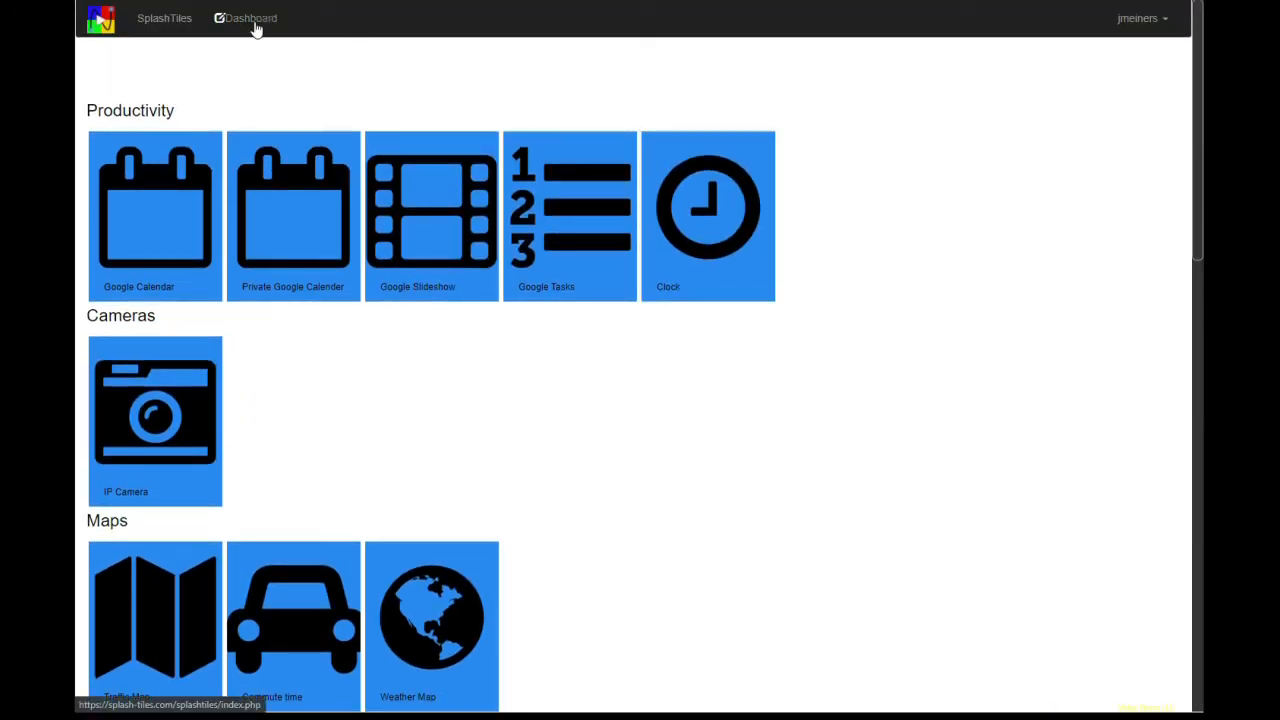
{"action": "left_click", "coordinate": [255, 29]}
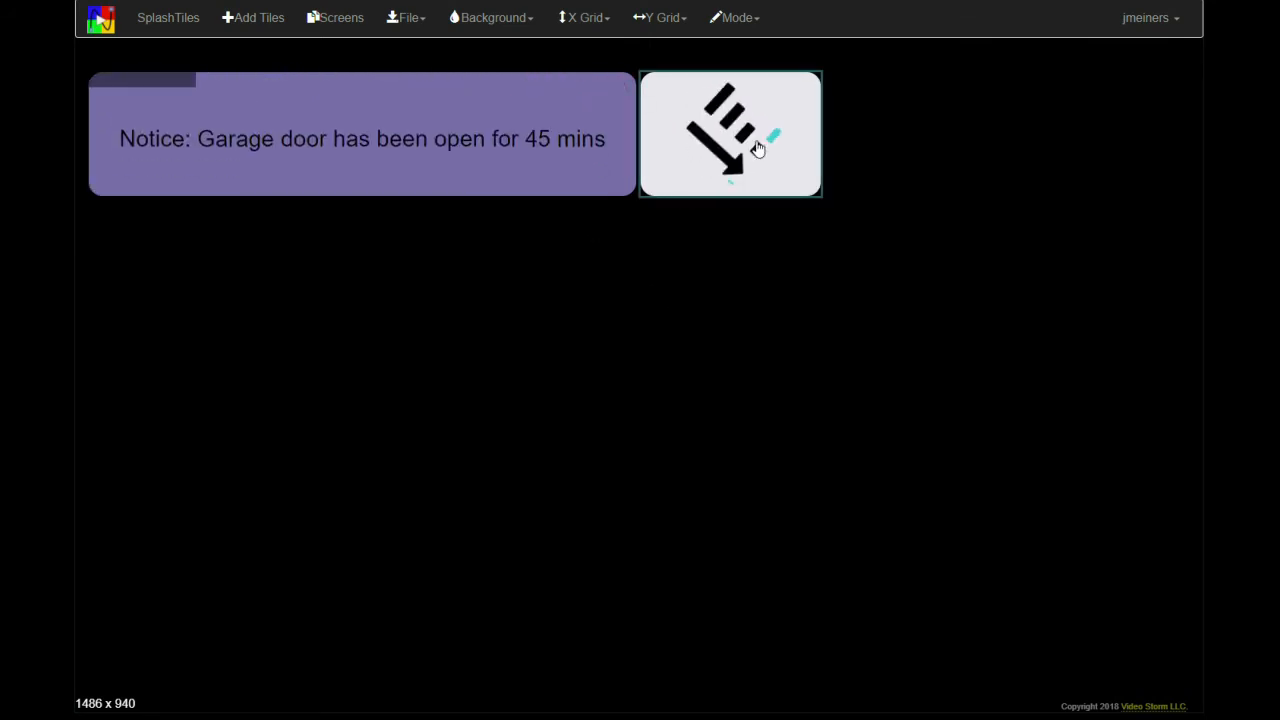
Switch the dashboard to edit mode and open the NetPlay command tile's settings.
{"action": "left_click", "coordinate": [738, 20]}
{"action": "left_click", "coordinate": [737, 76]}
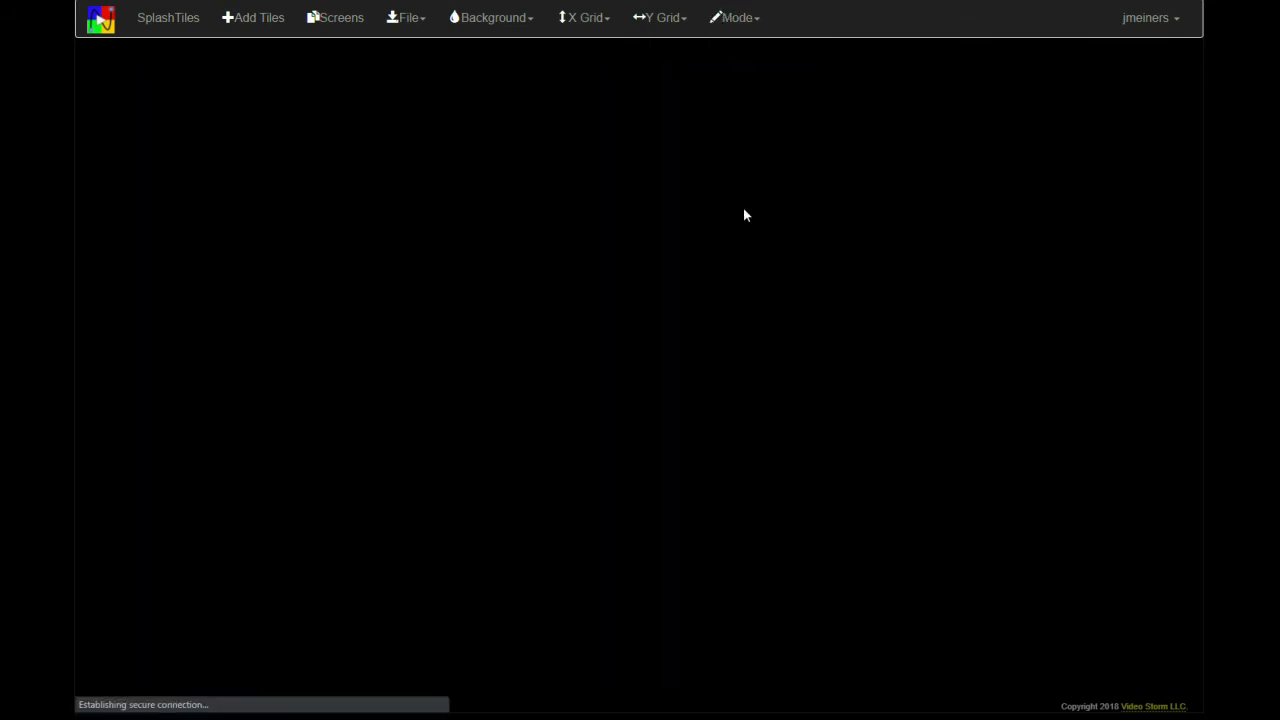
{"action": "left_click", "coordinate": [735, 150]}
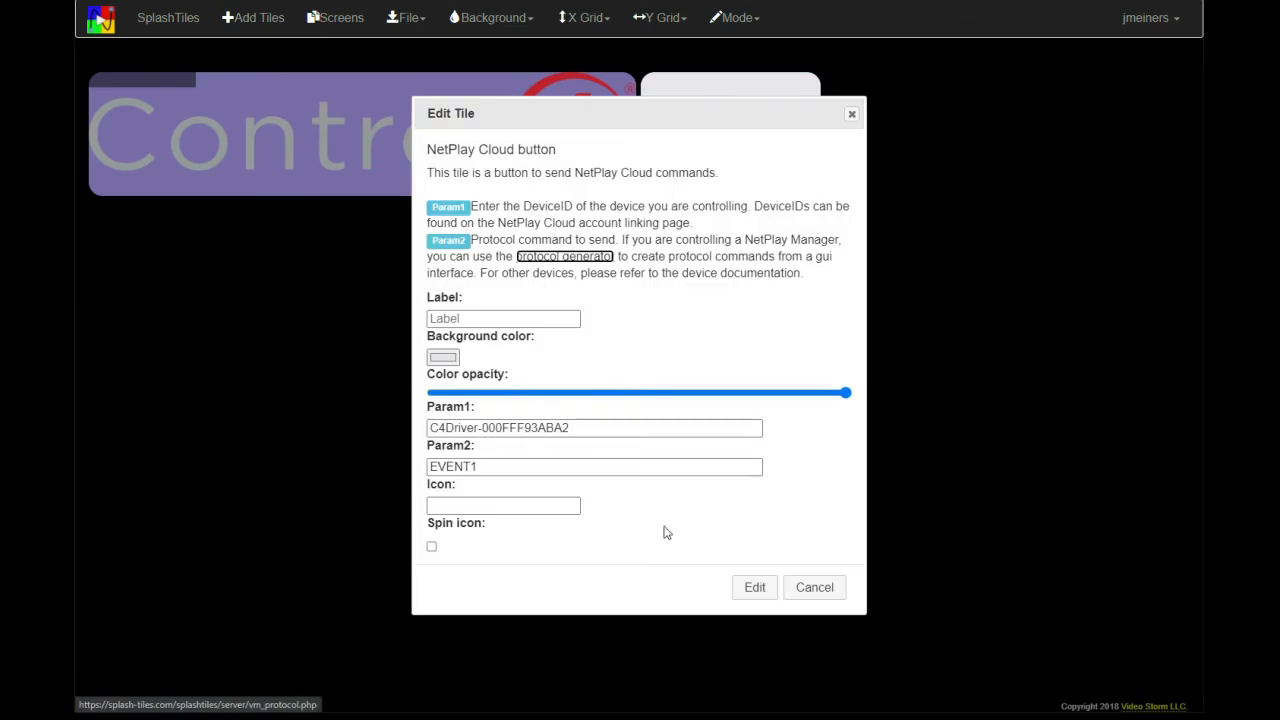
Reselect the fa-sort-amount-desc icon with spin off, lower the tile's color opacity to about 80%, and save the tile.
{"action": "left_click", "coordinate": [465, 510]}
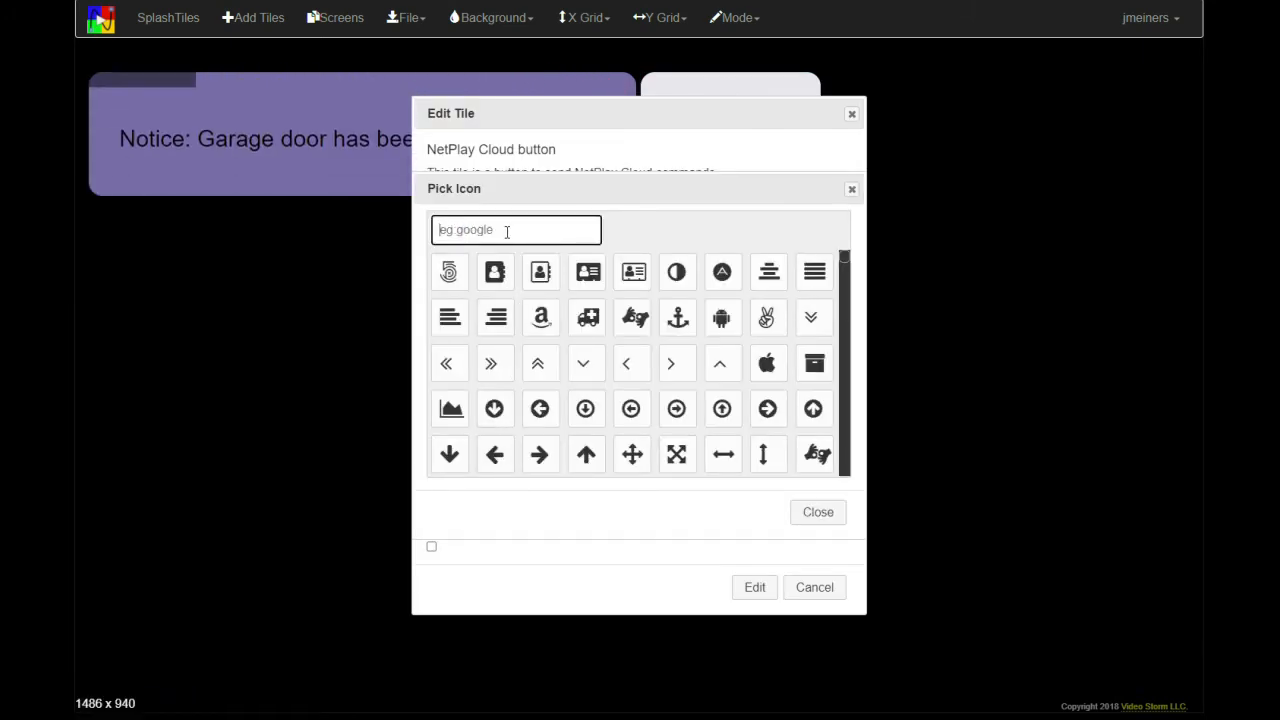
{"action": "type", "text": "sort"}
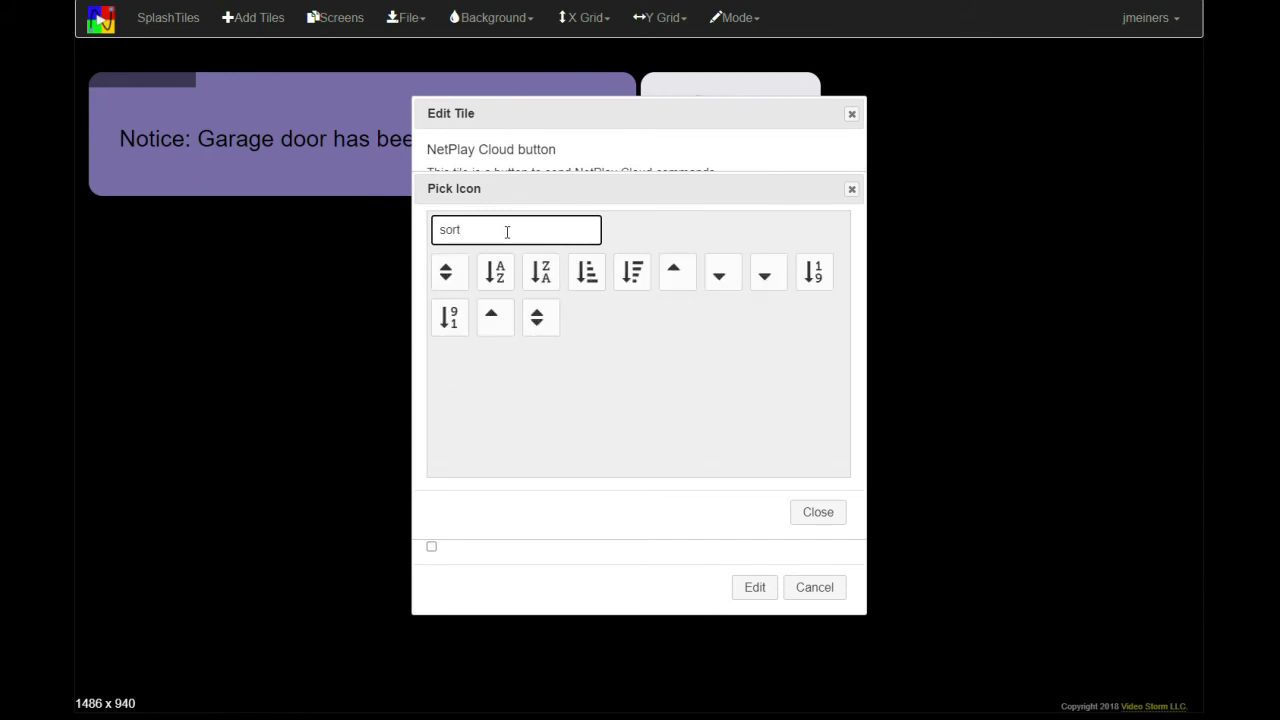
{"action": "left_click", "coordinate": [625, 282]}
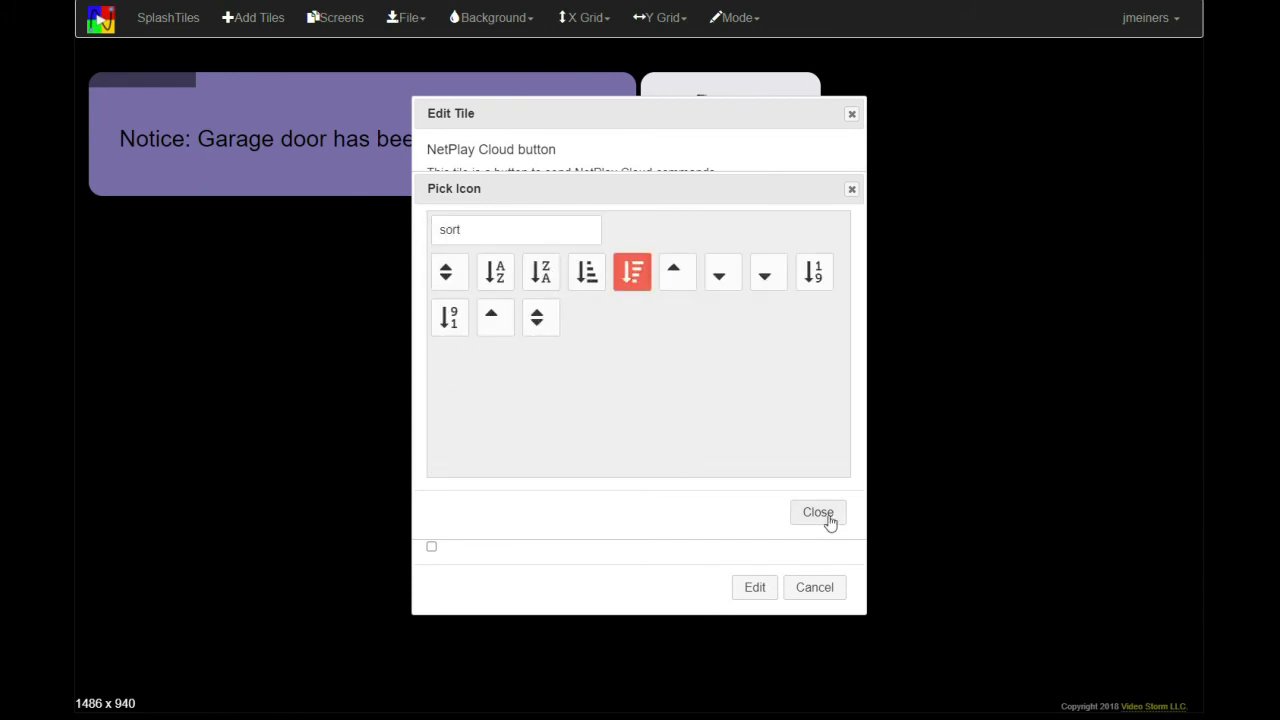
{"action": "left_click", "coordinate": [818, 514]}
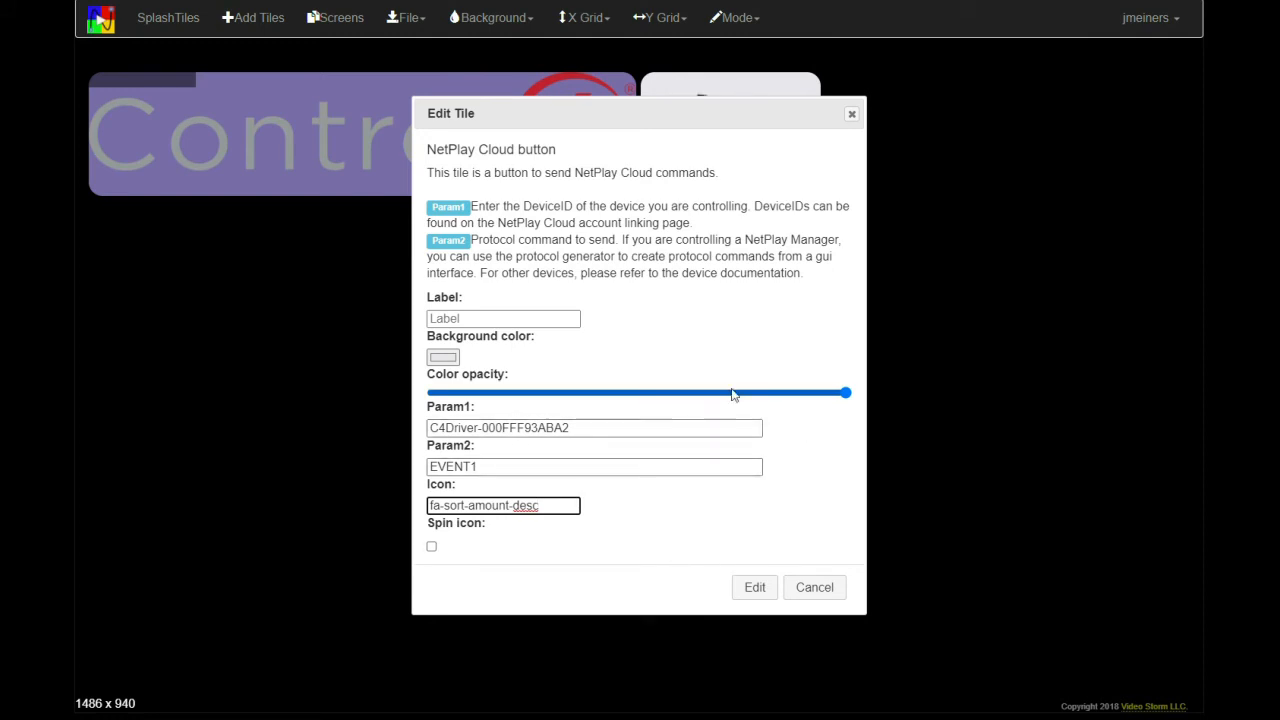
{"action": "left_click", "coordinate": [763, 393]}
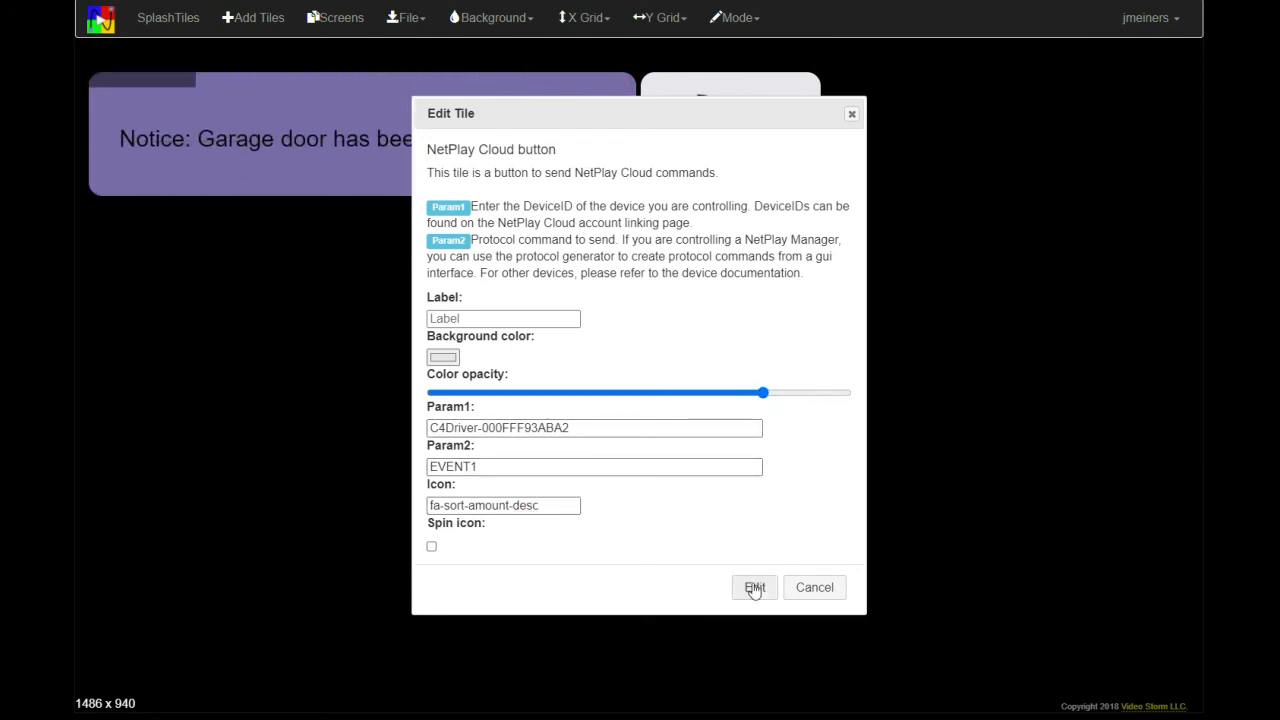
{"action": "left_click", "coordinate": [754, 588]}
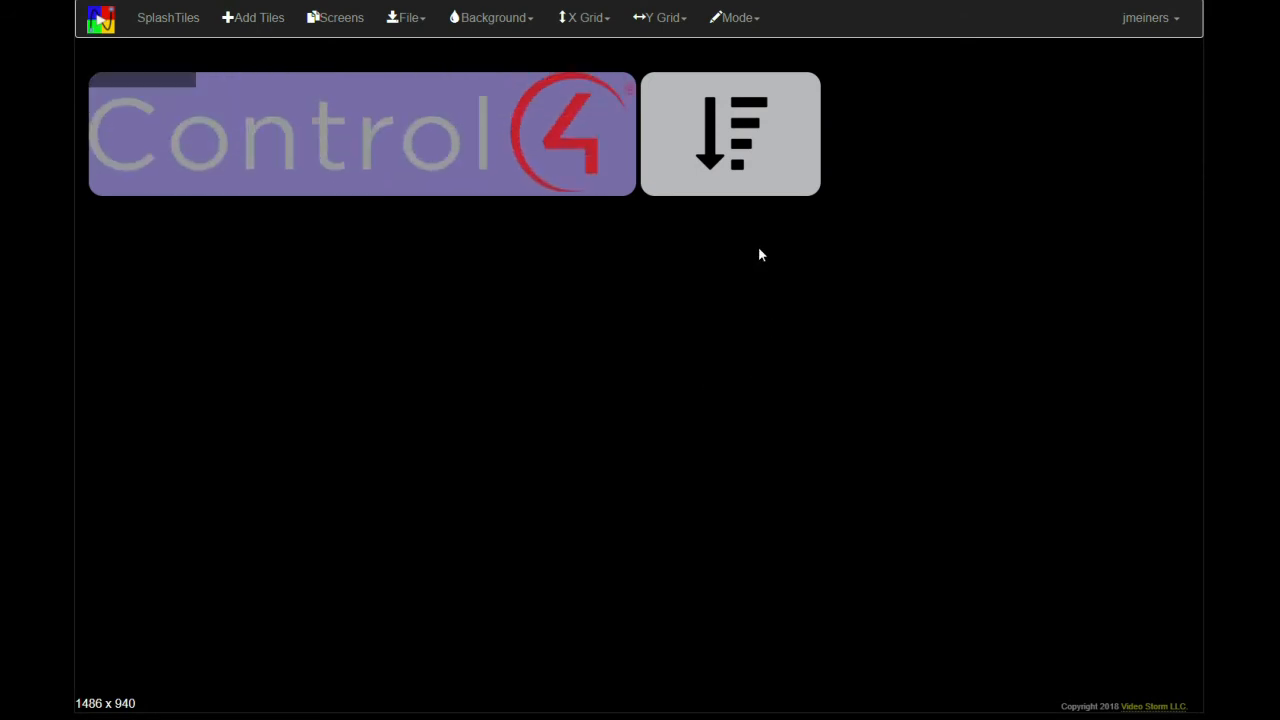
Check the RGB values of the NetPlay command tile's background color and close its settings without changes.
{"action": "left_click", "coordinate": [798, 118]}
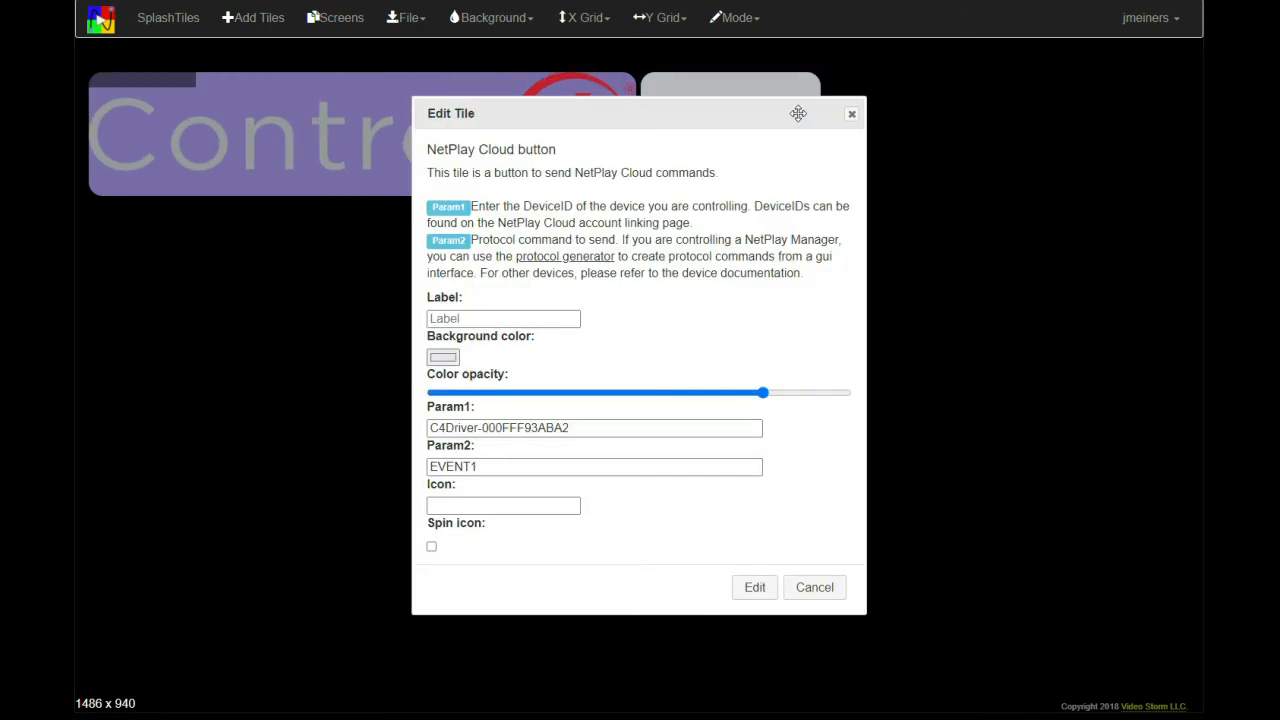
{"action": "left_click", "coordinate": [443, 357]}
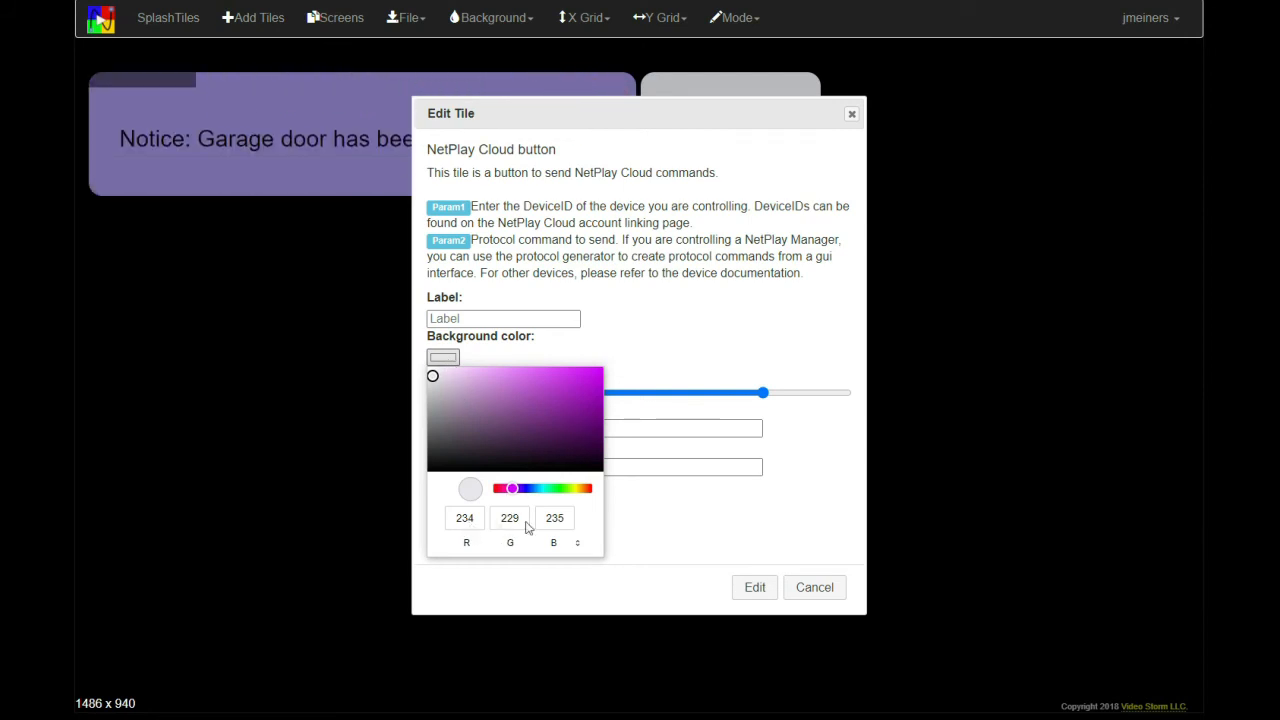
{"action": "left_click", "coordinate": [814, 588]}
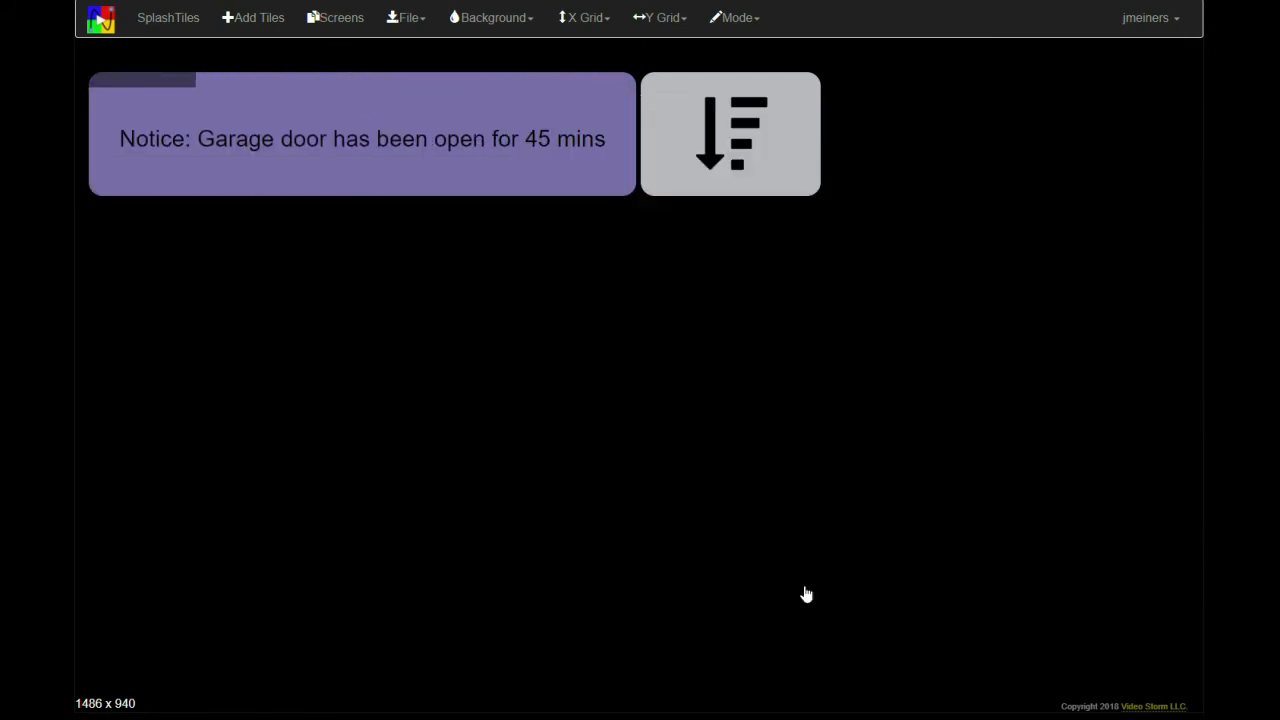
Open the push data notification tile's settings and set its background color's red value to 234.
{"action": "left_click", "coordinate": [376, 100]}
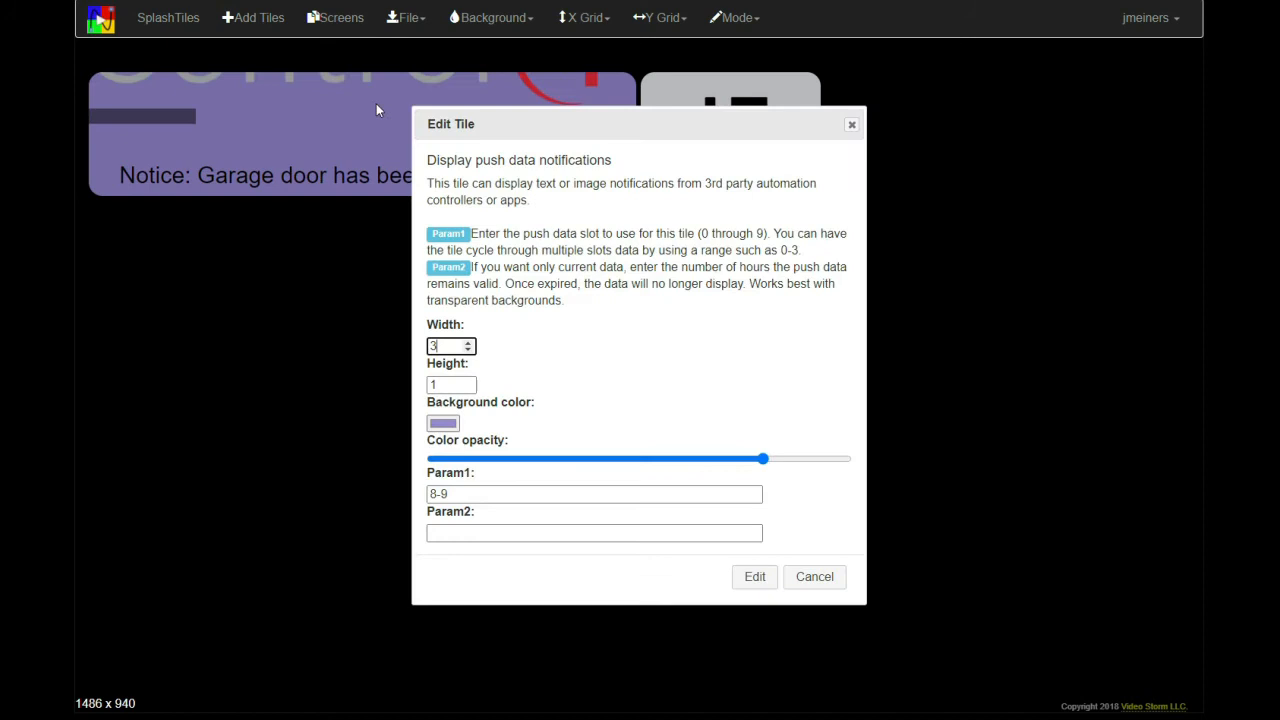
{"action": "left_click", "coordinate": [445, 424]}
{"action": "left_click", "coordinate": [482, 590]}
{"action": "left_click_drag", "start_coordinate": [482, 590], "coordinate": [430, 591]}
{"action": "type", "text": "2"}
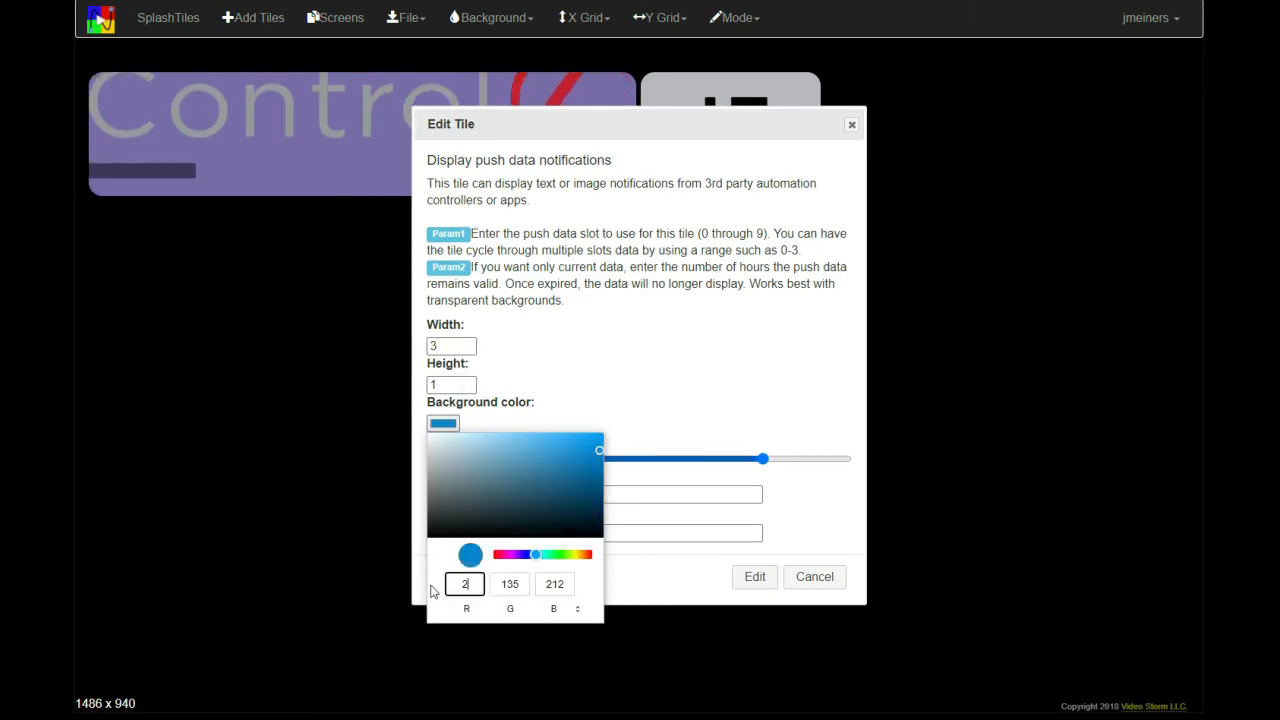
{"action": "type", "text": "34"}
{"action": "left_click", "coordinate": [531, 586]}
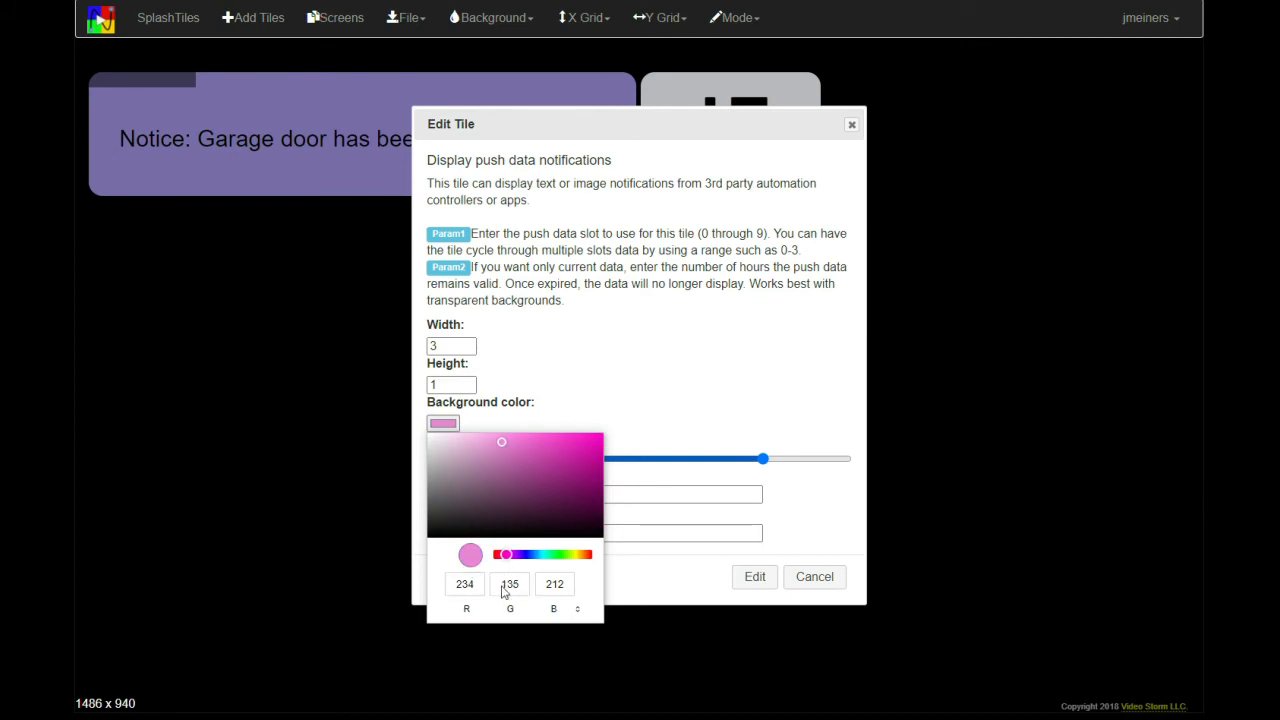
Set the push data tile's background color to green 229 and blue 235, and save the tile.
{"action": "left_click", "coordinate": [504, 592]}
{"action": "double_click", "coordinate": [503, 592]}
{"action": "type", "text": "229"}
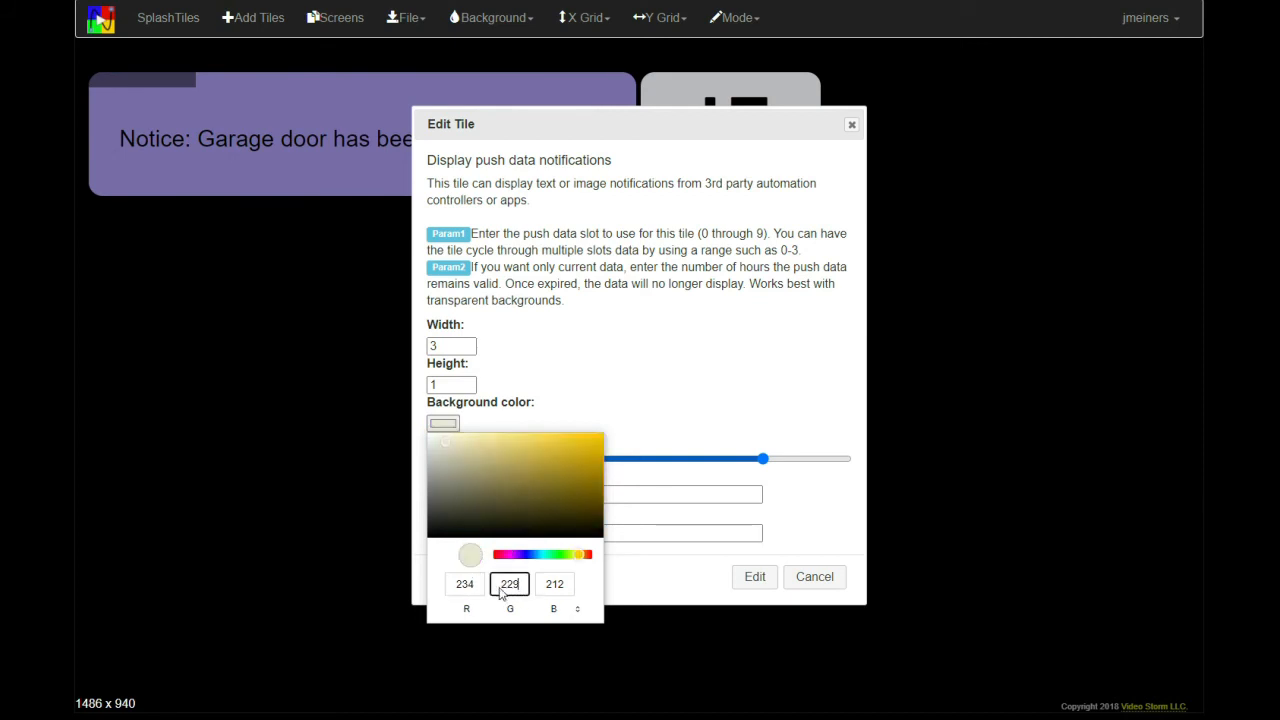
{"action": "double_click", "coordinate": [560, 592]}
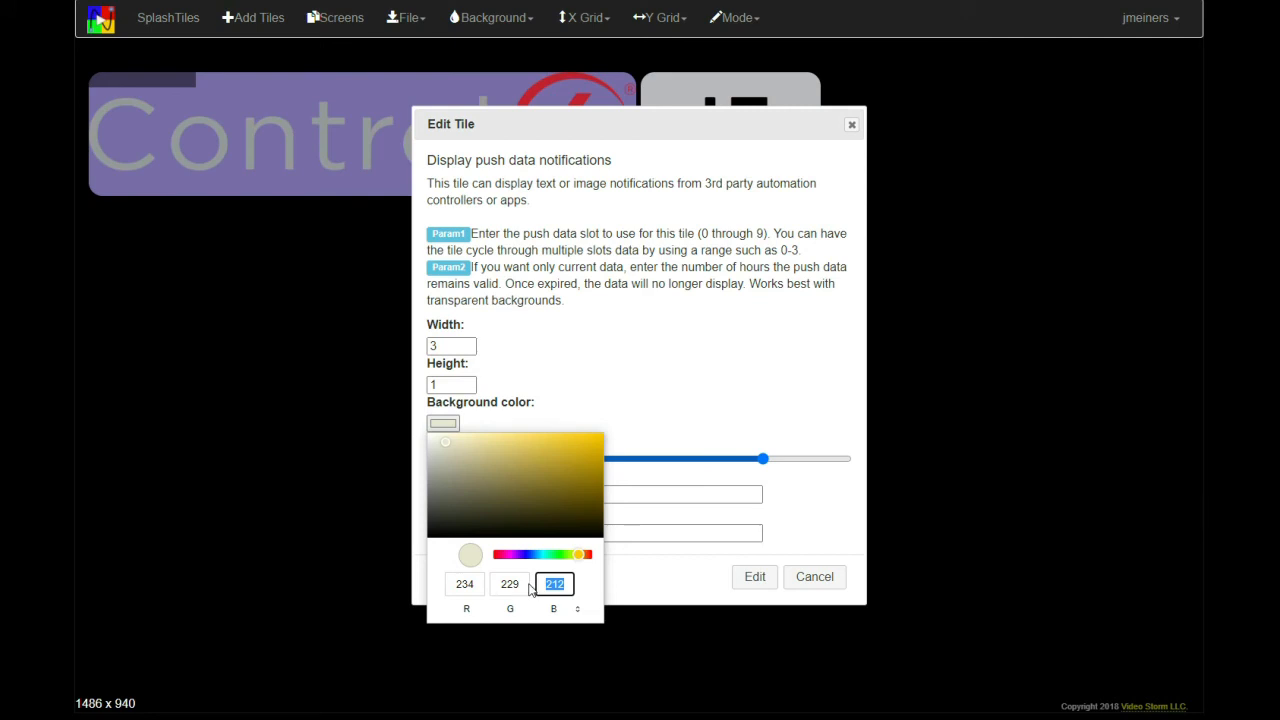
{"action": "type", "text": "235"}
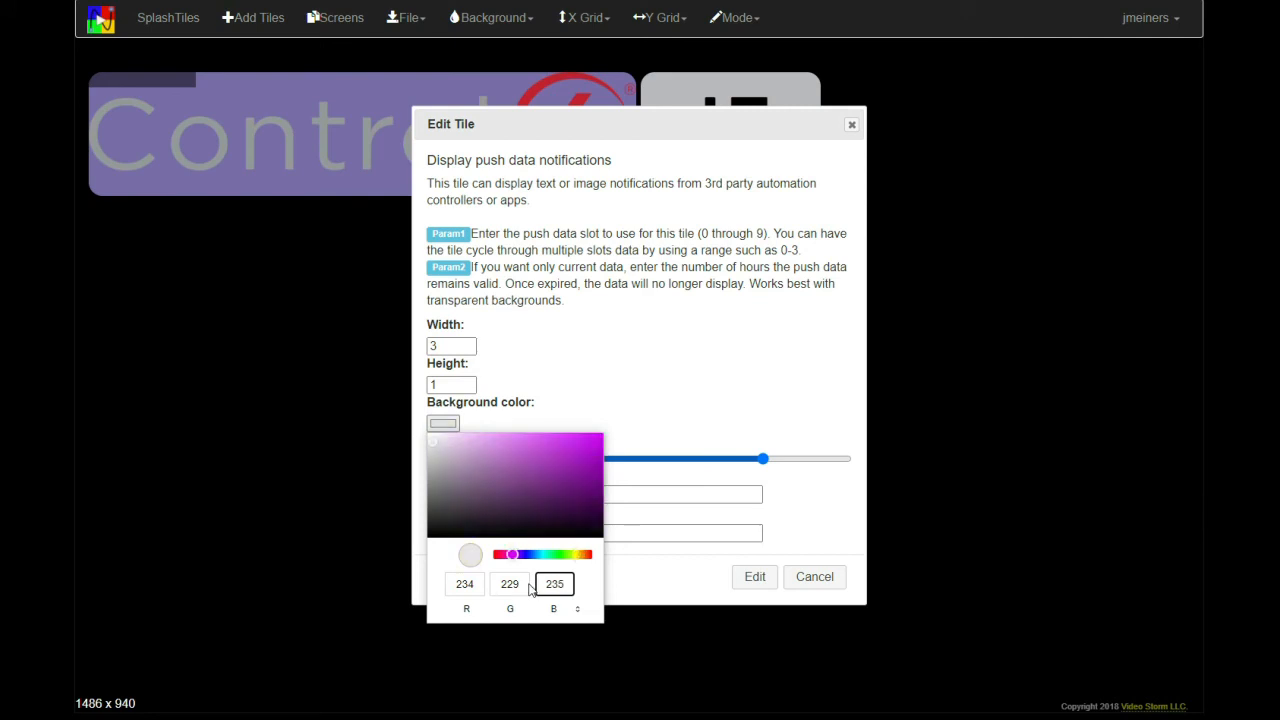
{"action": "left_click", "coordinate": [653, 590]}
{"action": "left_click", "coordinate": [754, 578]}
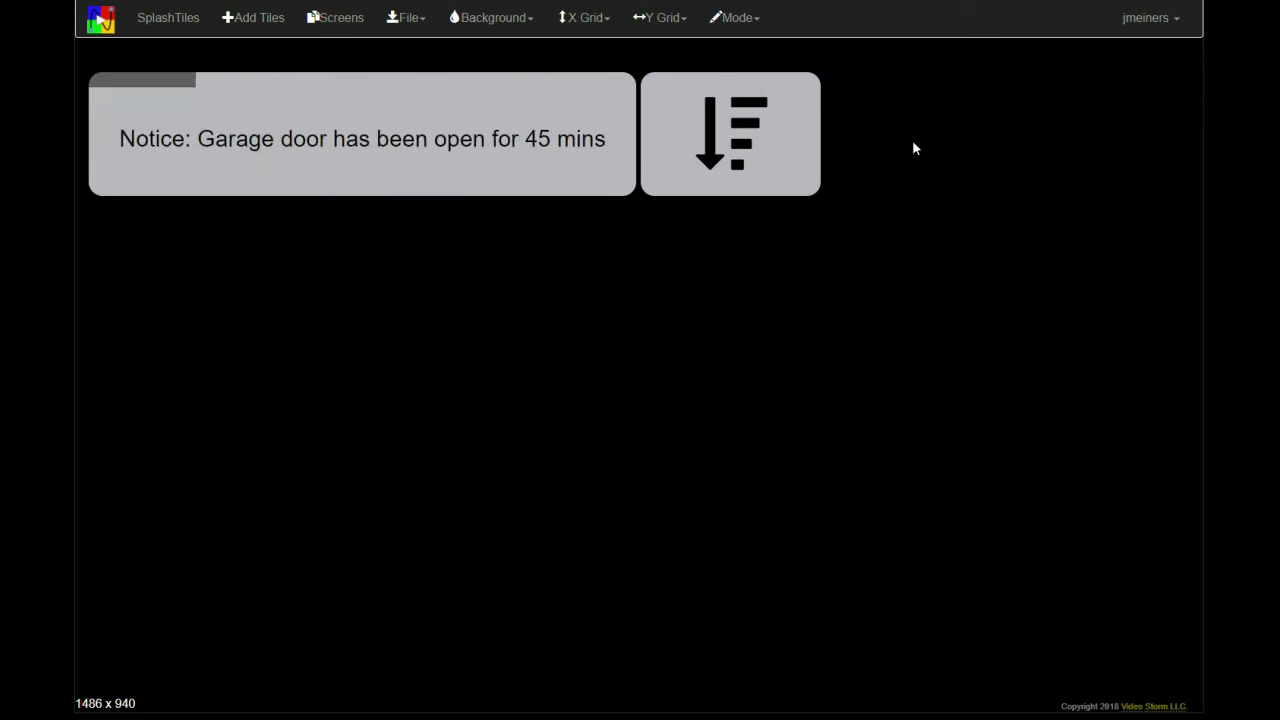
Save the dashboard's tile set under the name c4demo2.
{"action": "left_click", "coordinate": [410, 18]}
{"action": "left_click", "coordinate": [412, 50]}
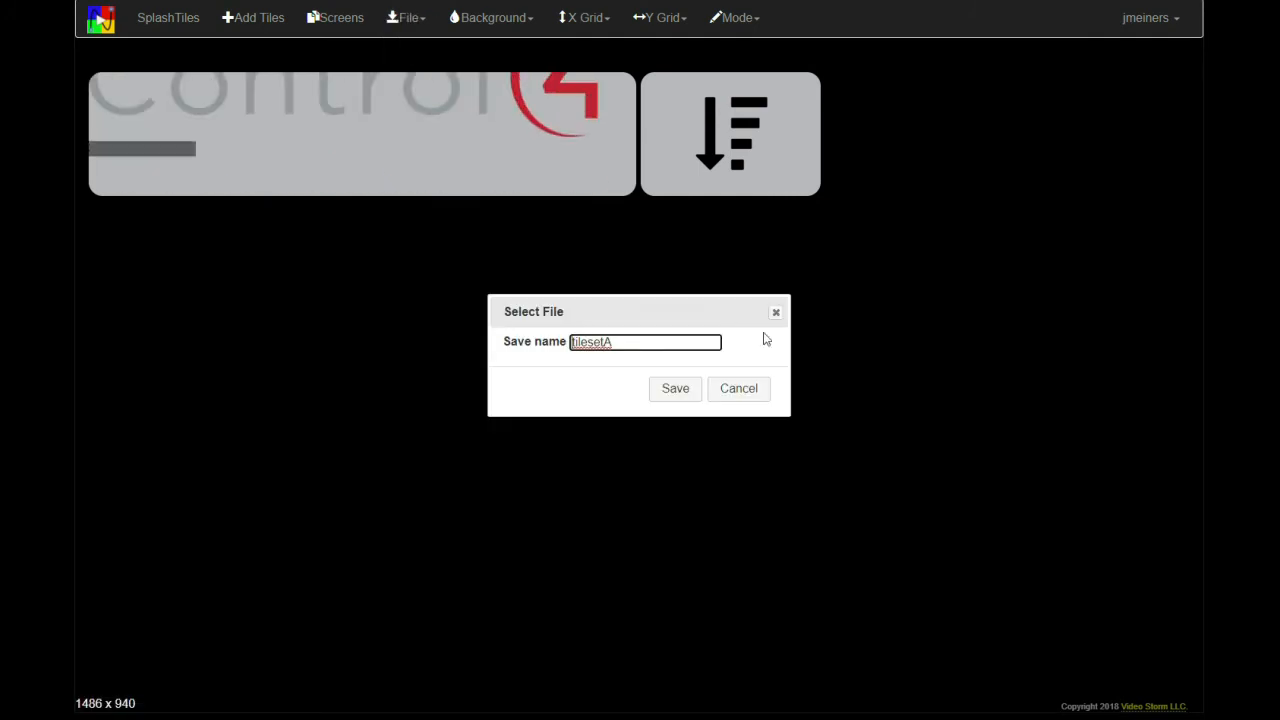
{"action": "type", "text": "c4de"}
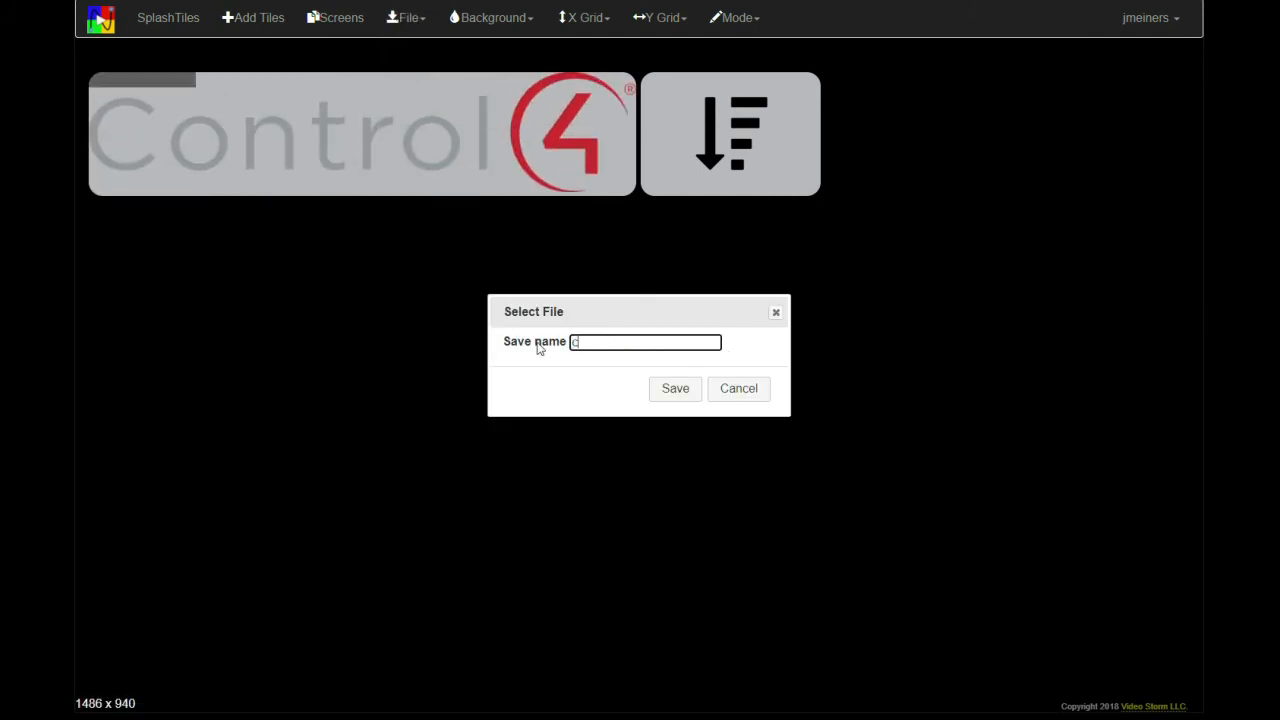
{"action": "type", "text": "mo2"}
{"action": "left_click", "coordinate": [676, 390]}
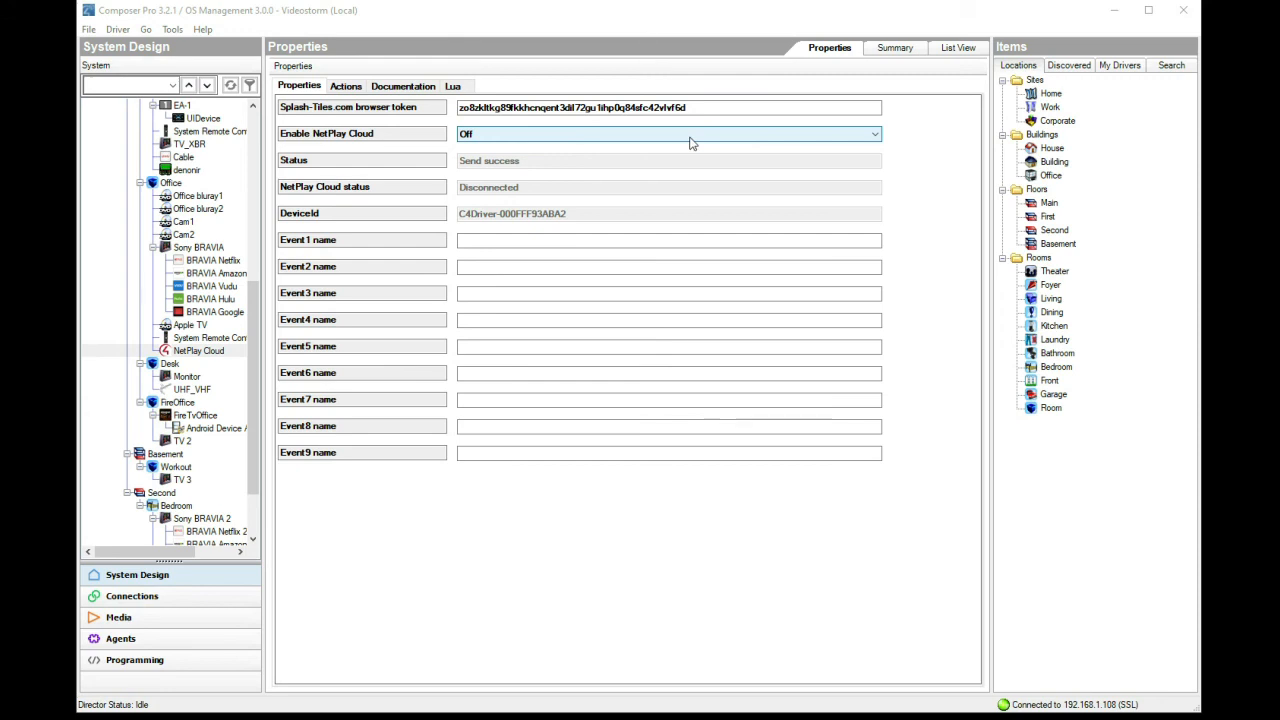
Switch to Composer Pro and set the NetPlay Cloud driver's Enable NetPlay Cloud property to On.
{"action": "left_click", "coordinate": [526, 141]}
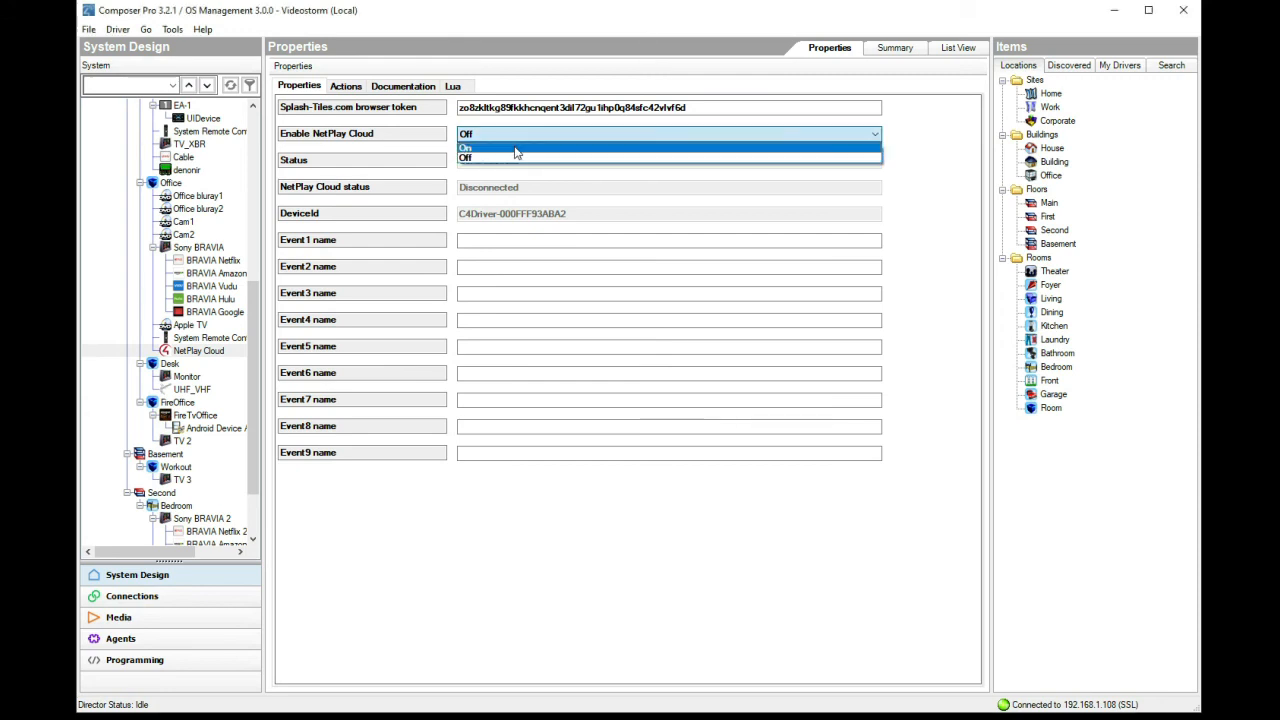
{"action": "left_click", "coordinate": [516, 152]}
{"action": "left_click", "coordinate": [910, 133]}
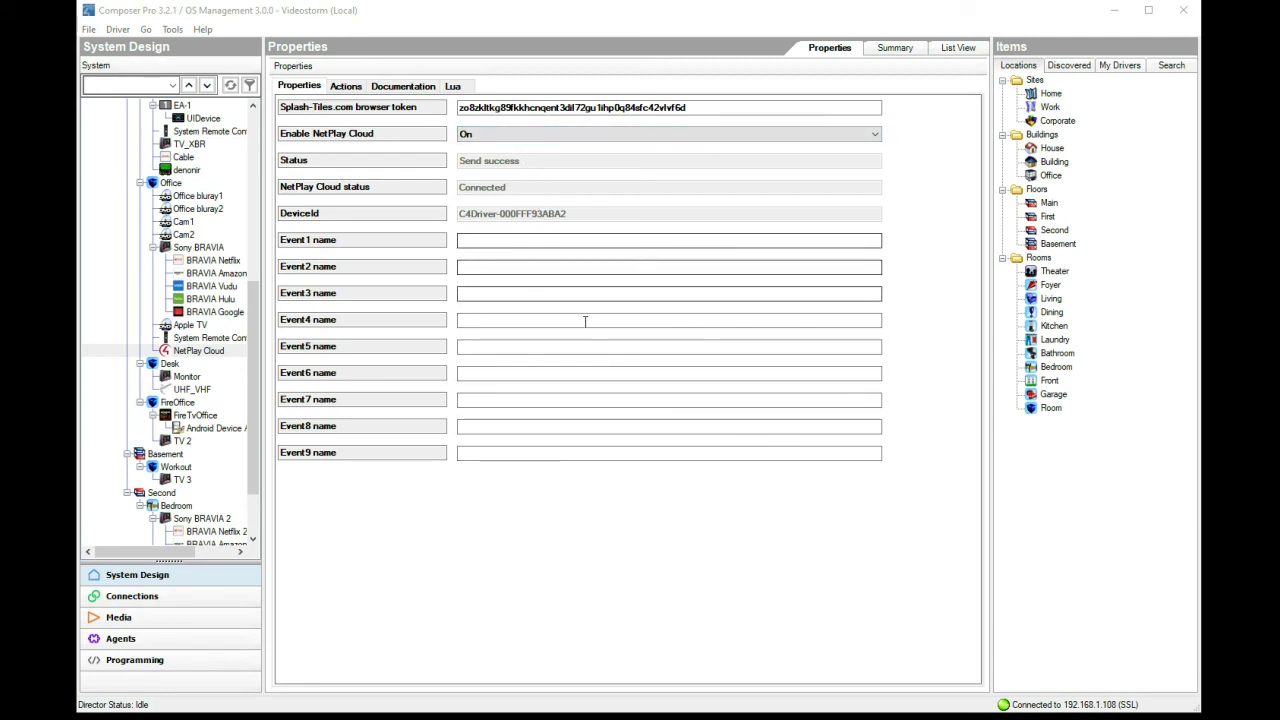
Read the NetPlay Cloud driver's documentation, examining the NetPlay Control4 command syntax and the EVENTx command.
{"action": "left_click", "coordinate": [410, 86]}
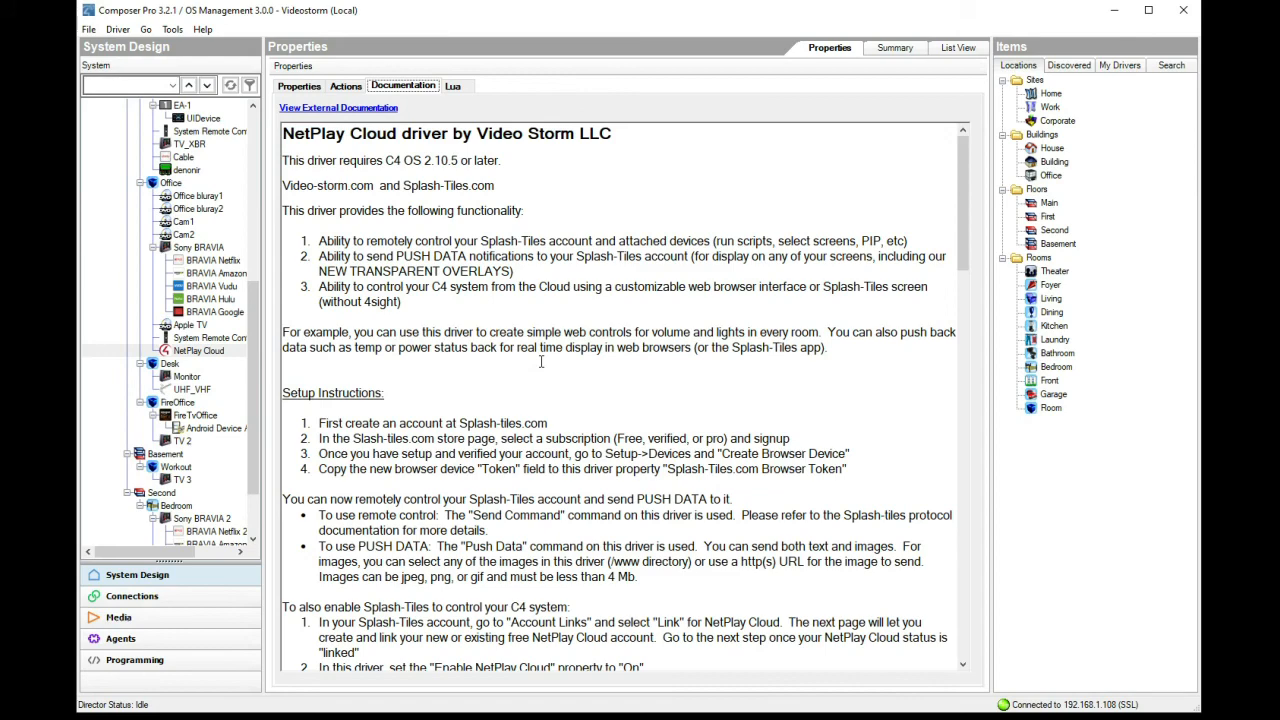
{"action": "scroll", "coordinate": [530, 404], "scroll_direction": "down", "scroll_amount": 10}
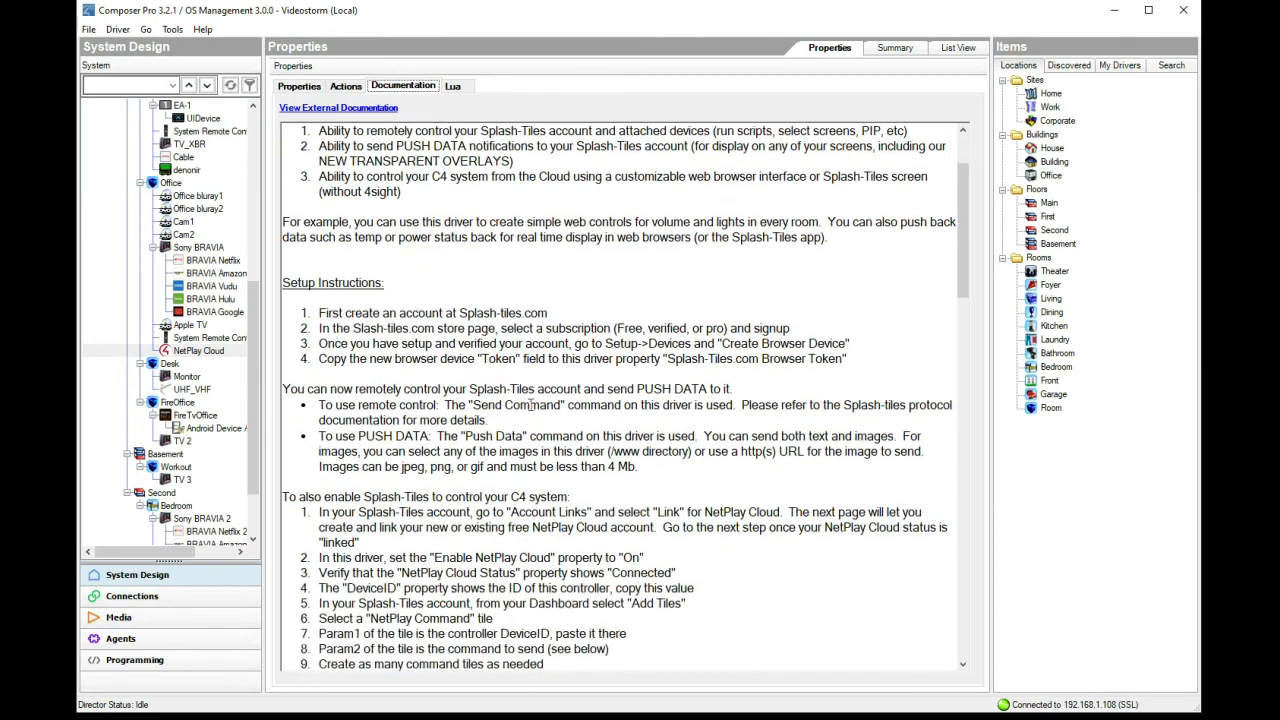
{"action": "scroll", "coordinate": [532, 399], "scroll_direction": "down", "scroll_amount": 3}
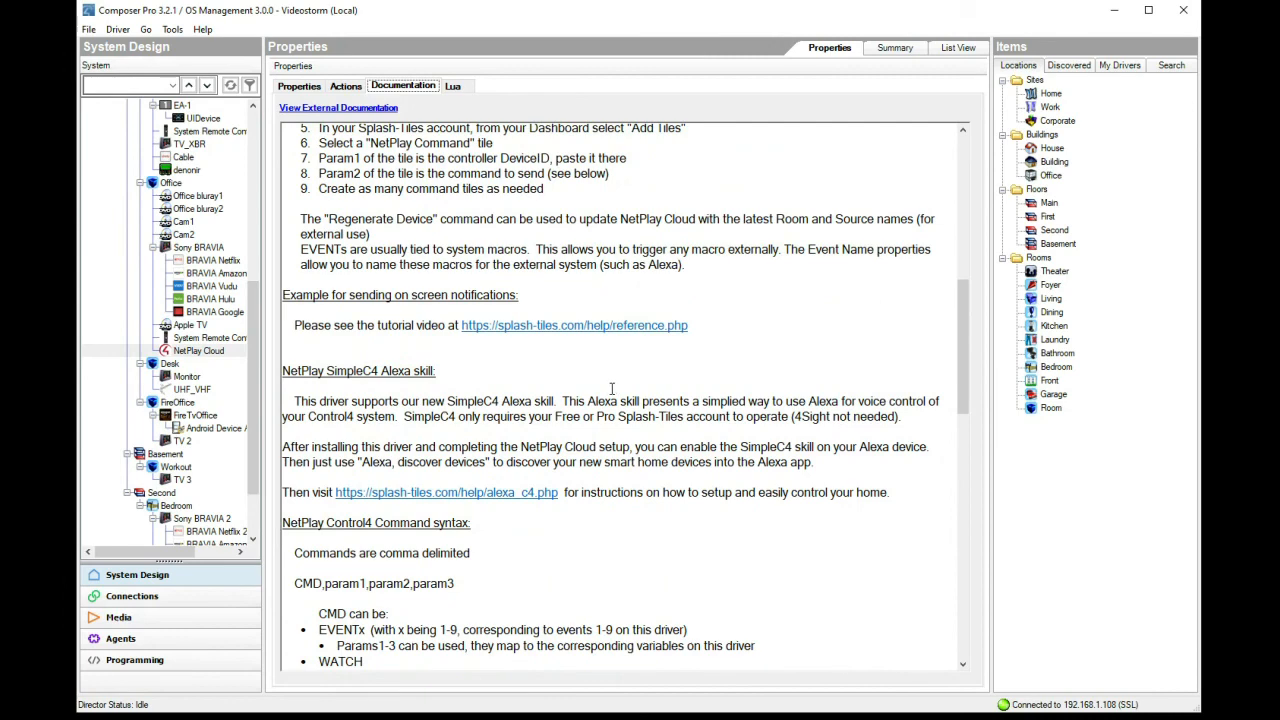
{"action": "scroll", "coordinate": [612, 388], "scroll_direction": "down", "scroll_amount": 7}
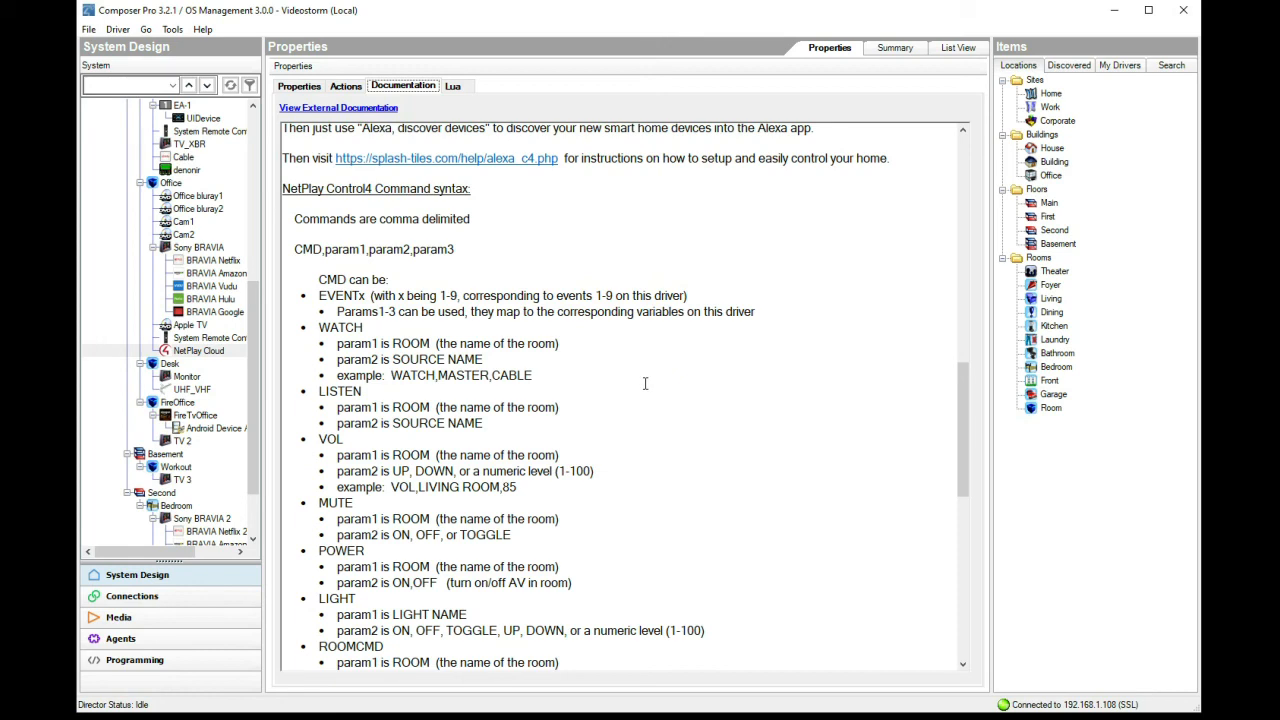
{"action": "scroll", "coordinate": [646, 383], "scroll_direction": "down", "scroll_amount": 1}
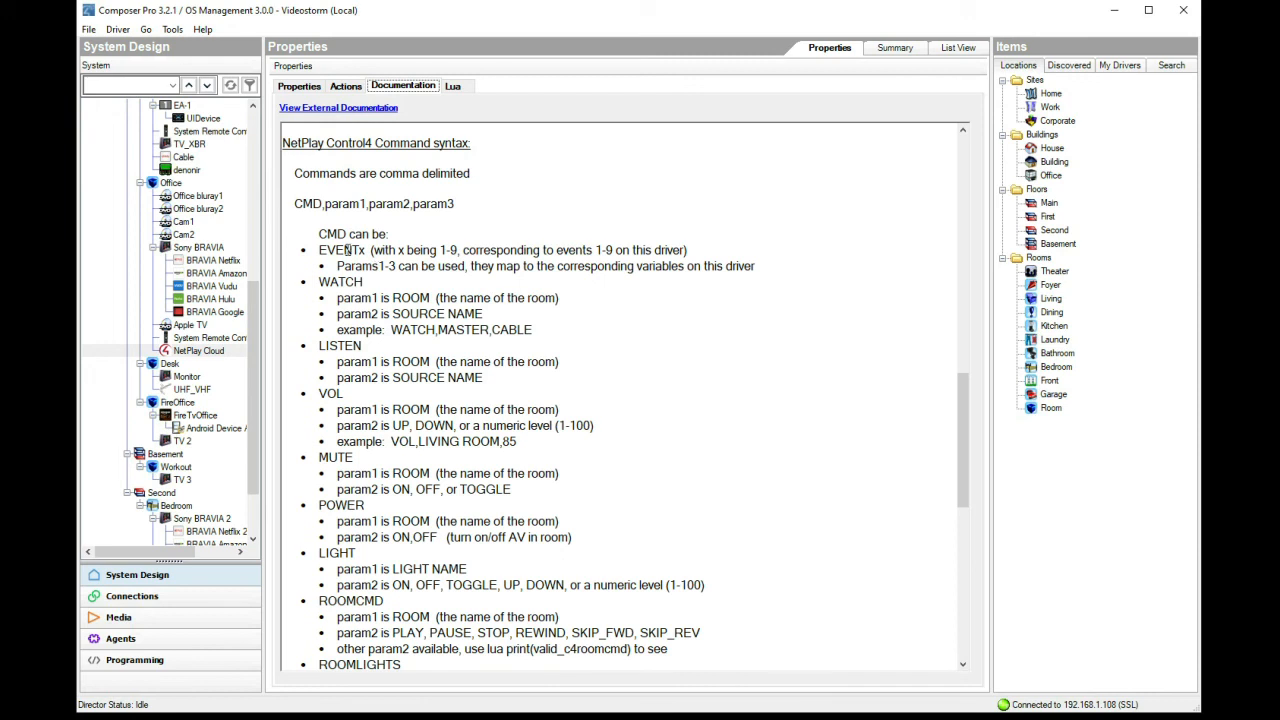
{"action": "left_click_drag", "start_coordinate": [320, 250], "coordinate": [366, 250]}
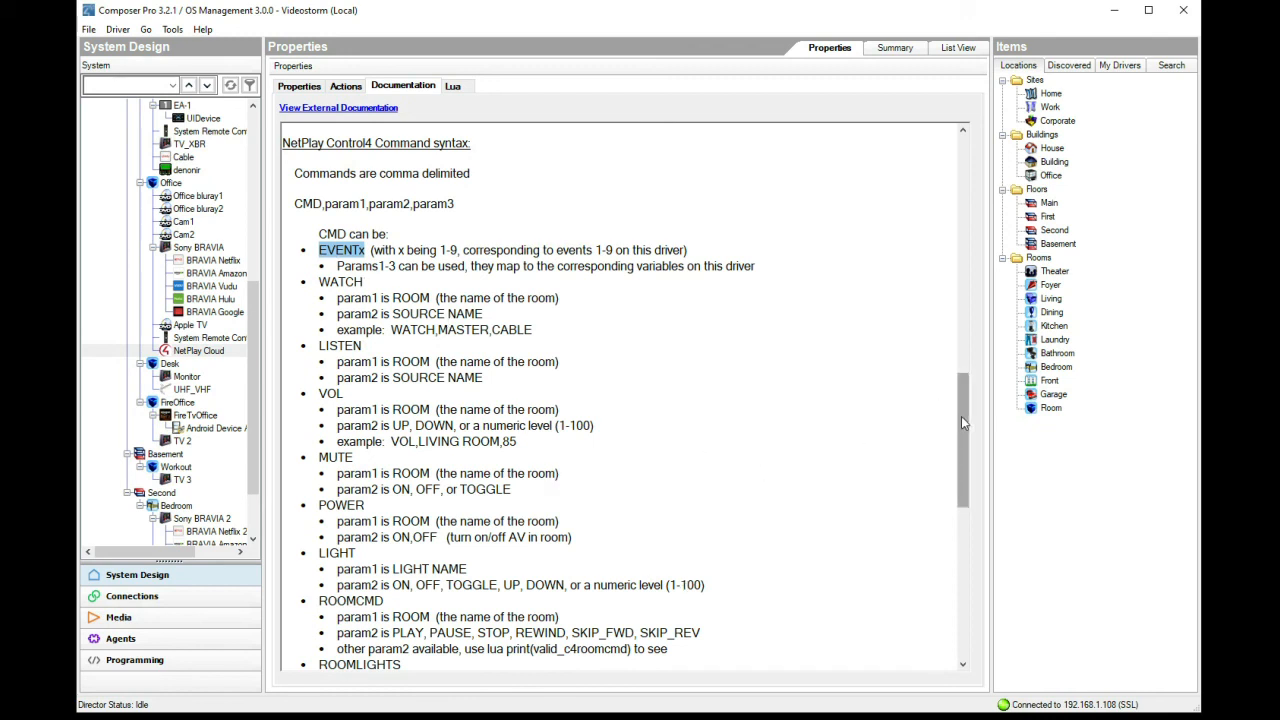
{"action": "left_click_drag", "start_coordinate": [960, 420], "coordinate": [958, 175]}
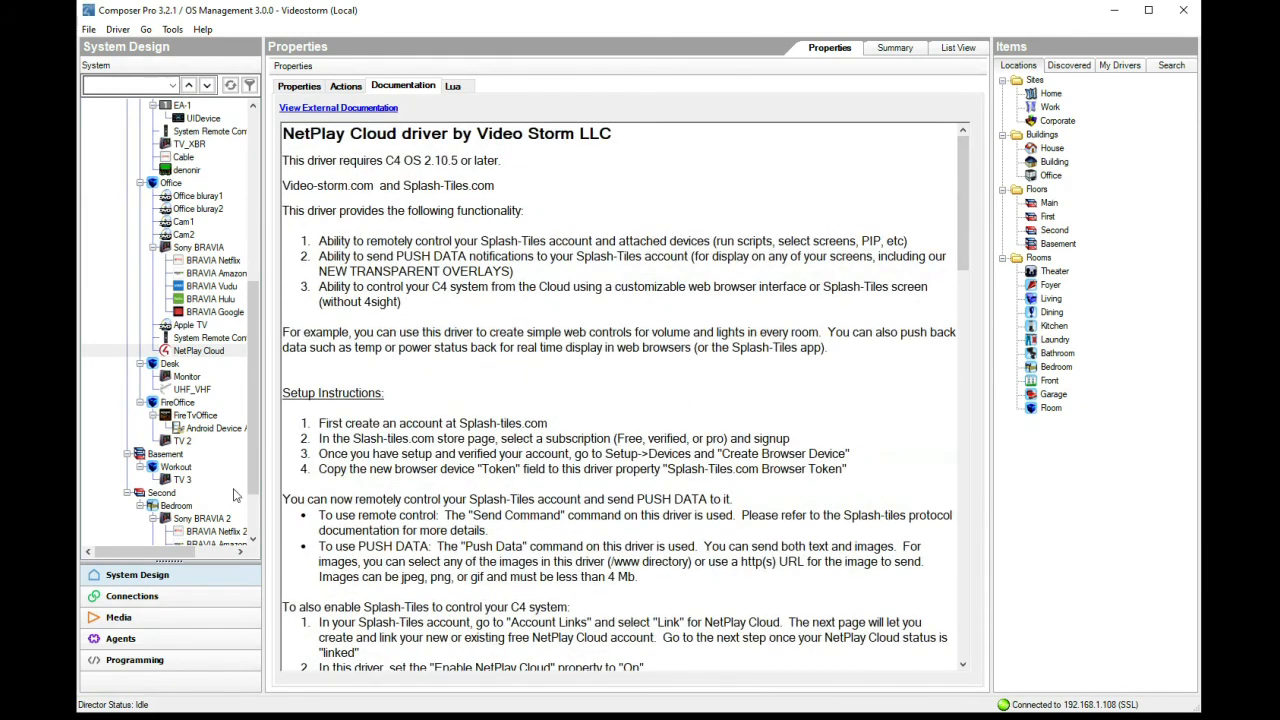
In the programming view, select NetPlay Cloud's Event 1 and delete its Send Command Full Screen bravia temp2 action.
{"action": "left_click", "coordinate": [150, 660]}
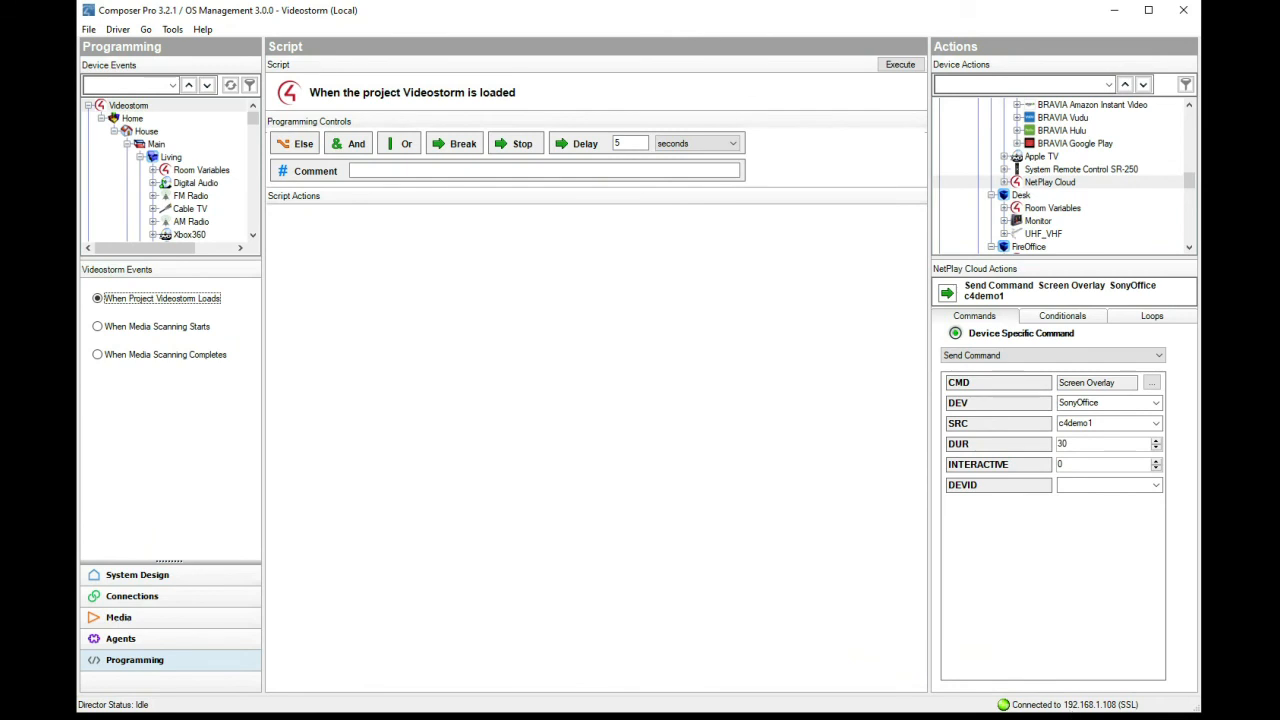
{"action": "left_click_drag", "start_coordinate": [253, 118], "coordinate": [253, 170]}
{"action": "left_click", "coordinate": [202, 222]}
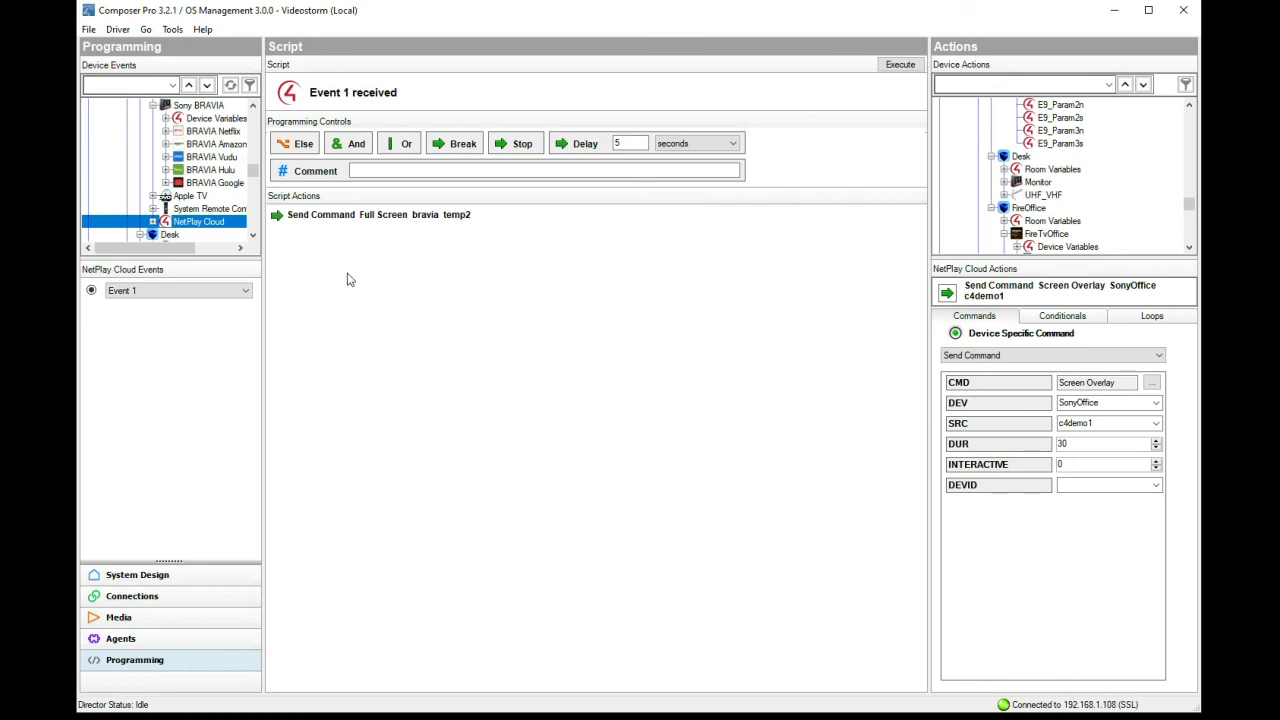
{"action": "left_click", "coordinate": [279, 220]}
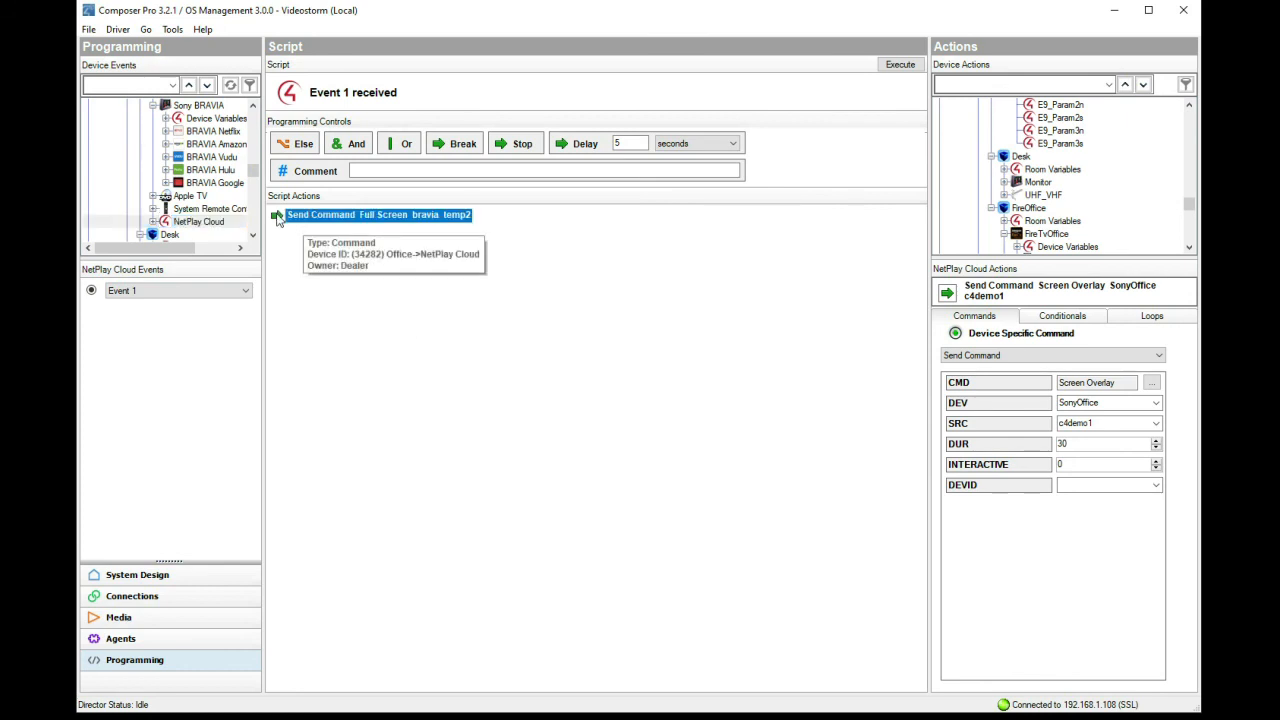
{"action": "key", "text": "Delete"}
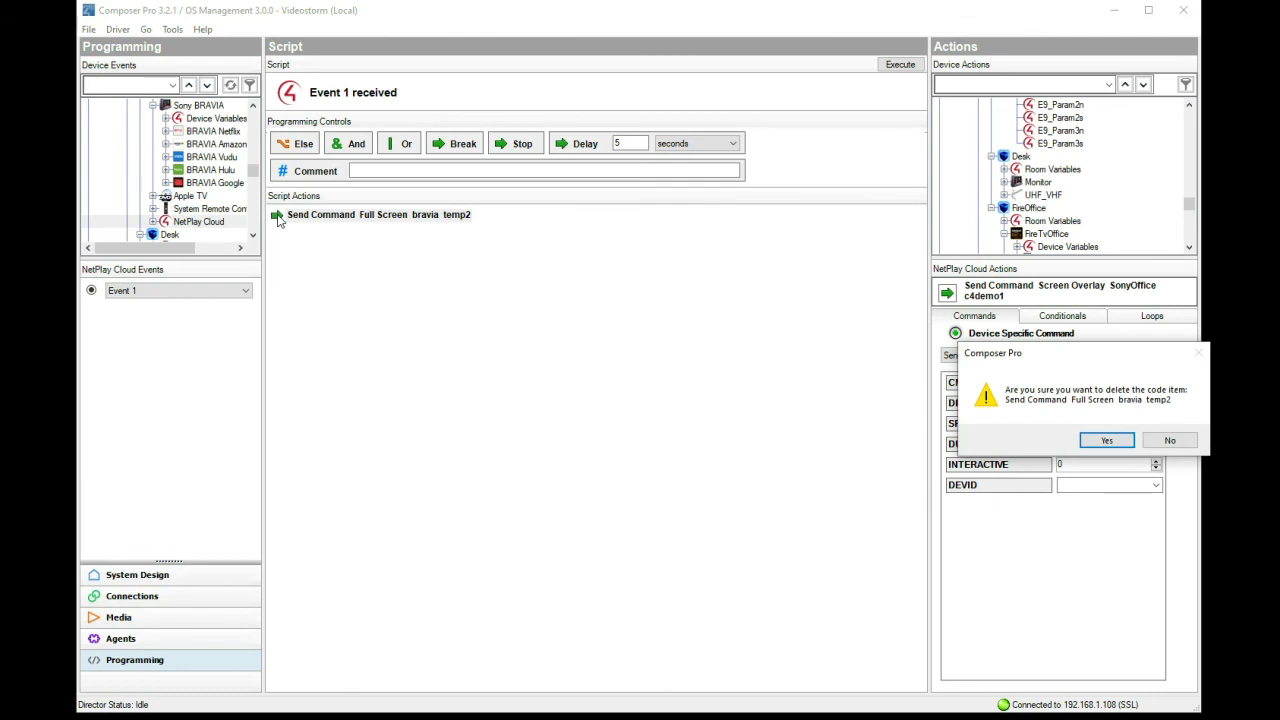
{"action": "left_click", "coordinate": [1106, 440]}
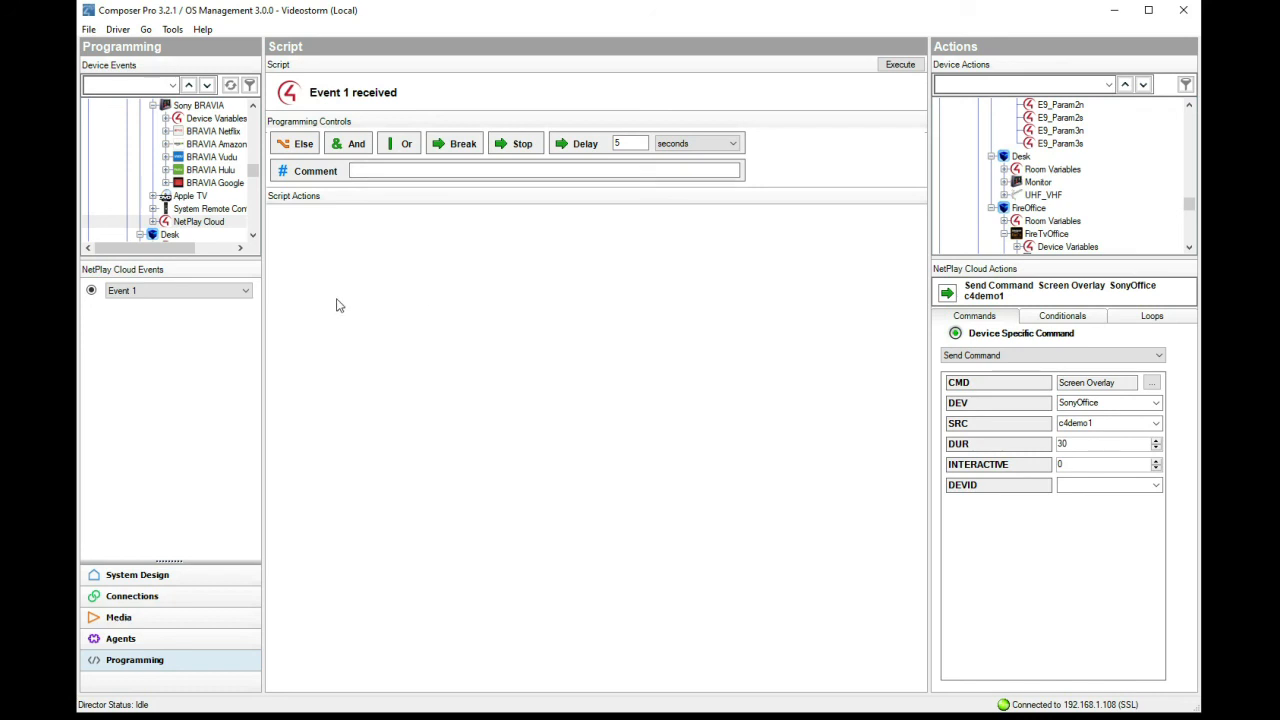
{"action": "left_click", "coordinate": [241, 293]}
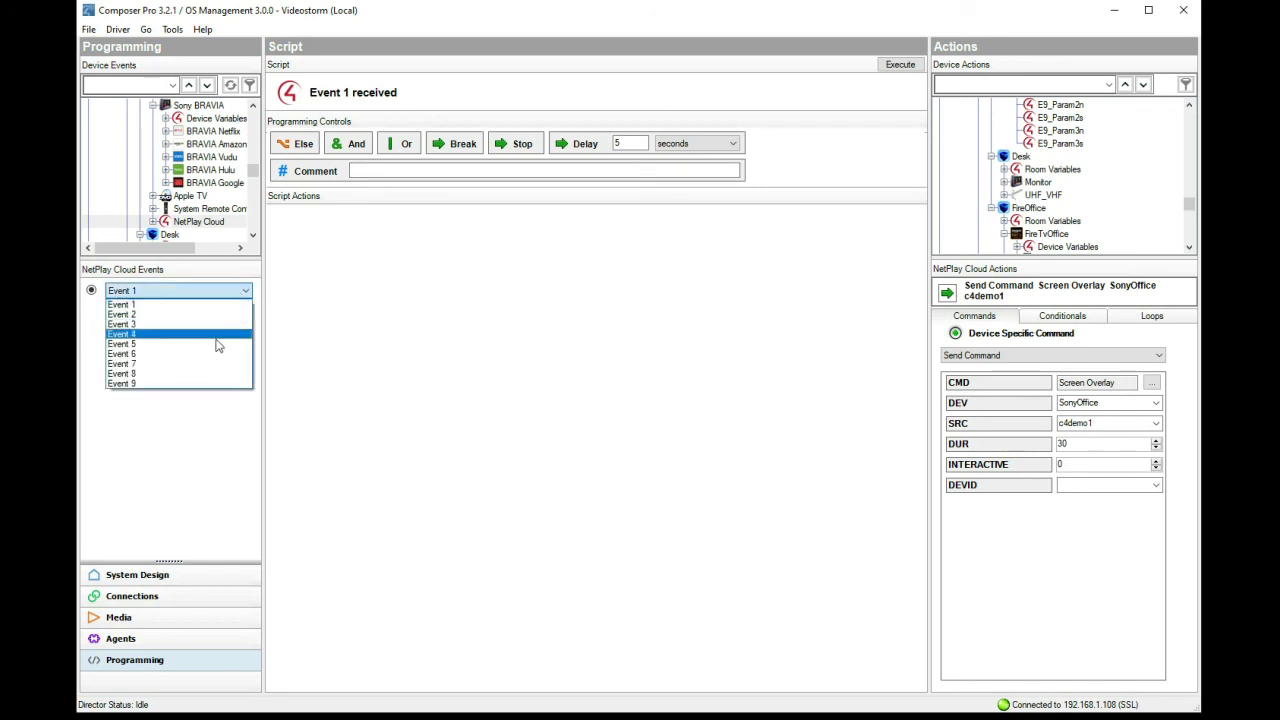
{"action": "left_click", "coordinate": [520, 379]}
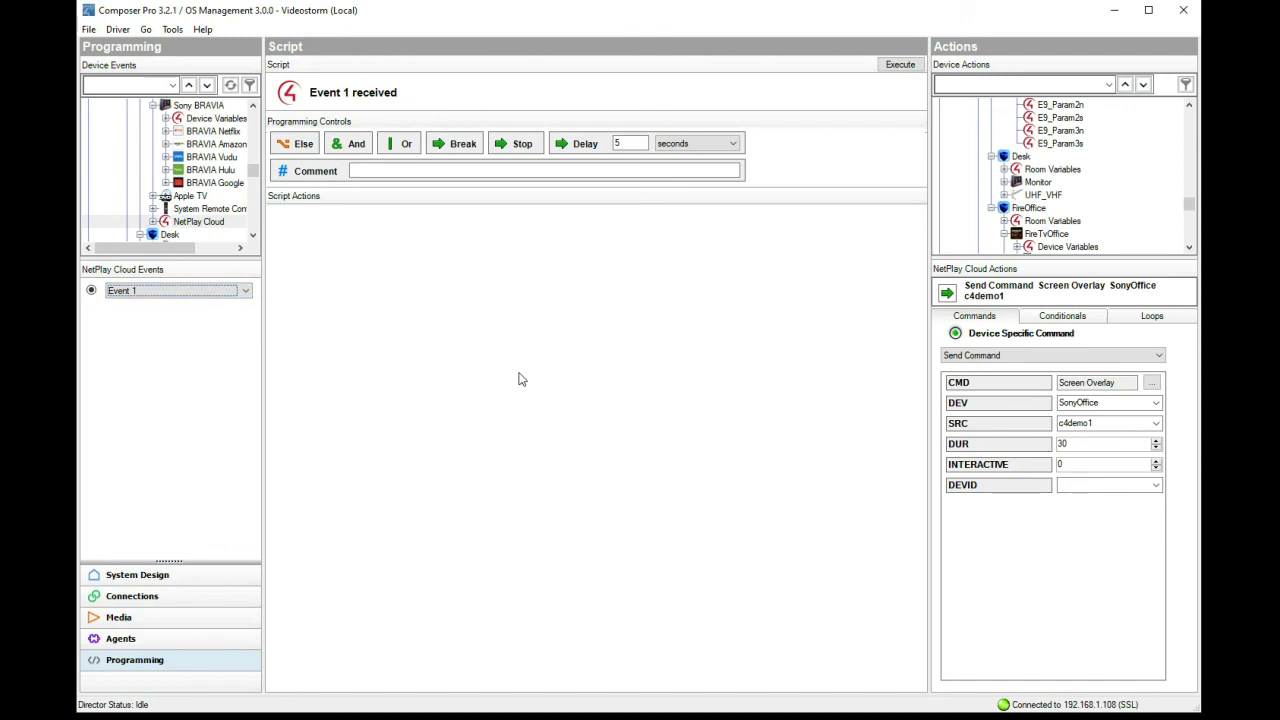